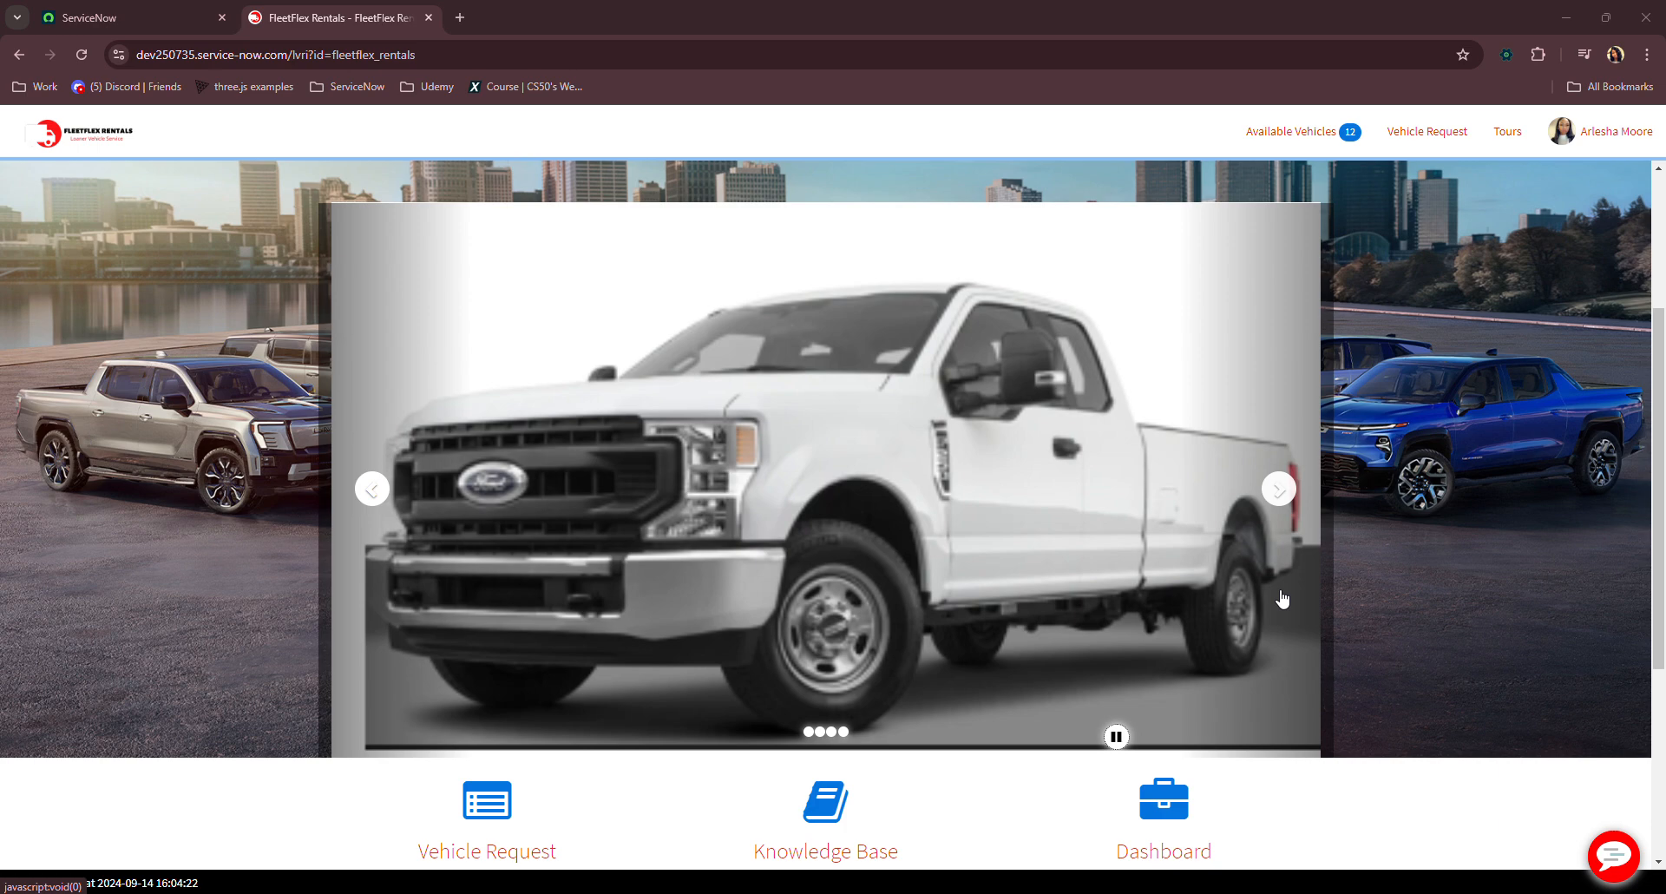
Step: View the list of available loaner vehicles in the portal header, then close it
scroll(1272, 592, "up", 3)
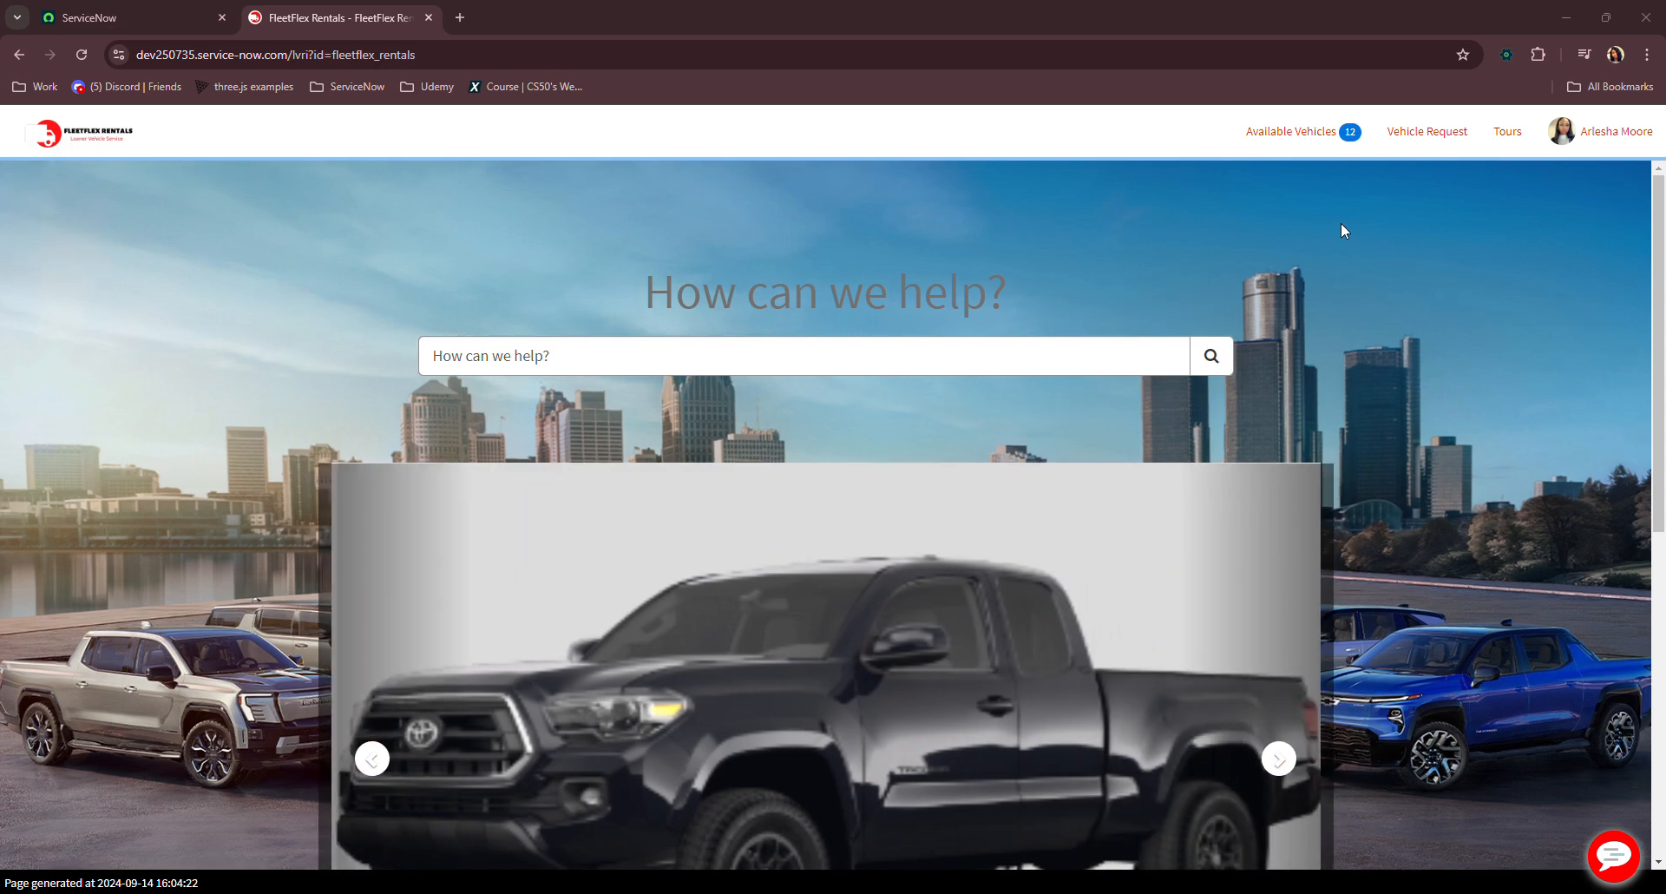
left_click(1293, 139)
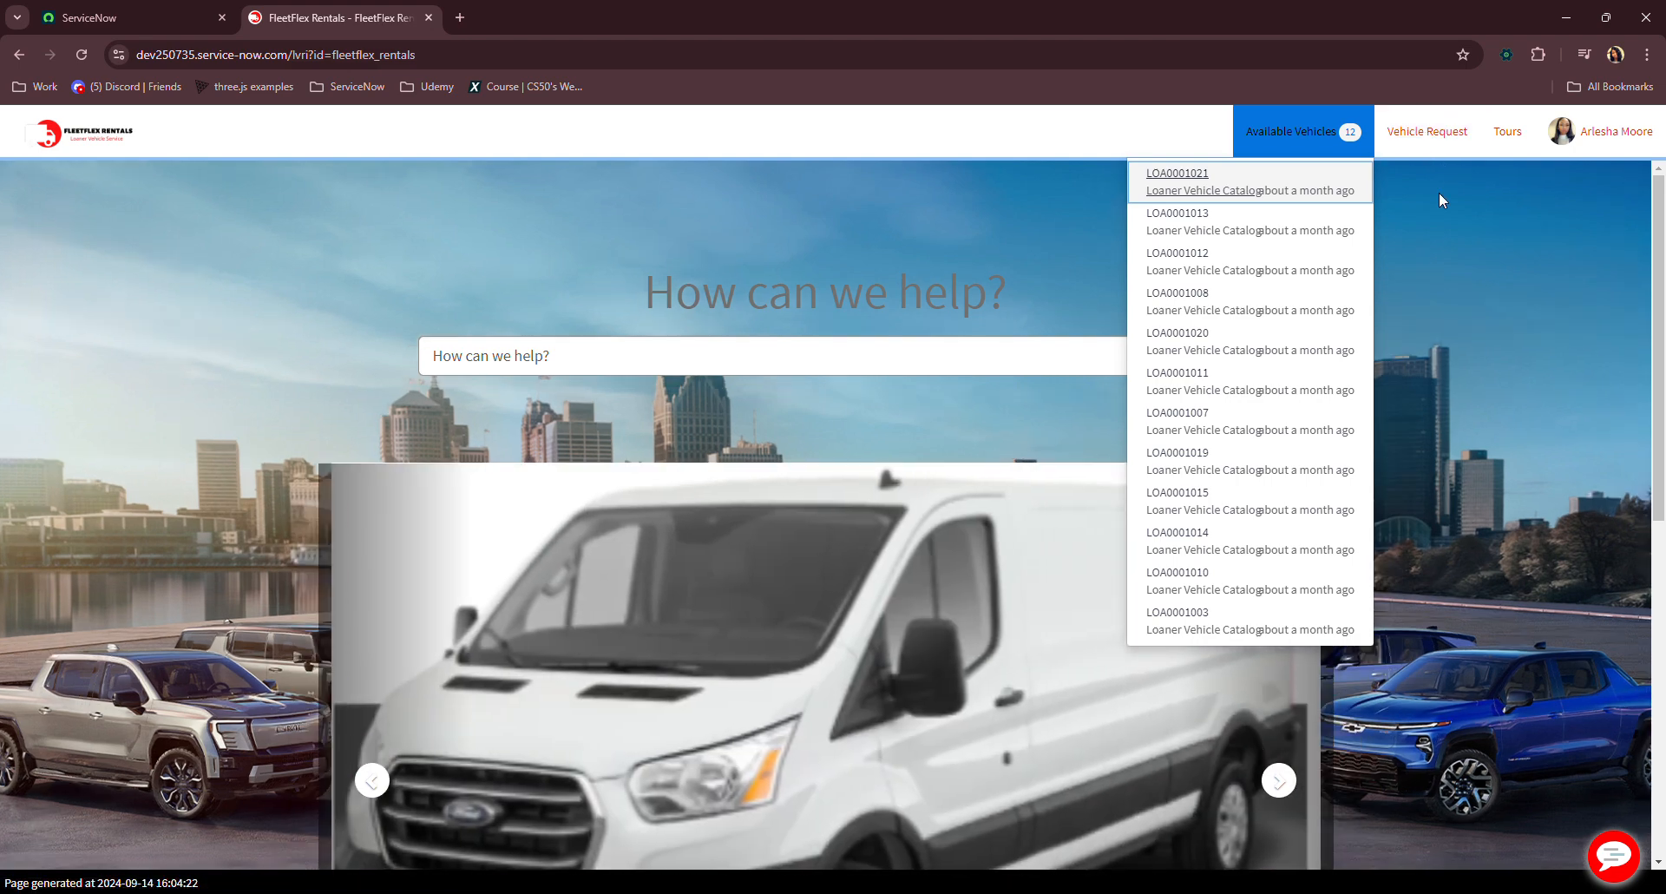
left_click(1438, 198)
Step: Open the Knowledge Base from the portal home page and look through the articles in FleetFlex Articles
scroll(1362, 337, "down", 5)
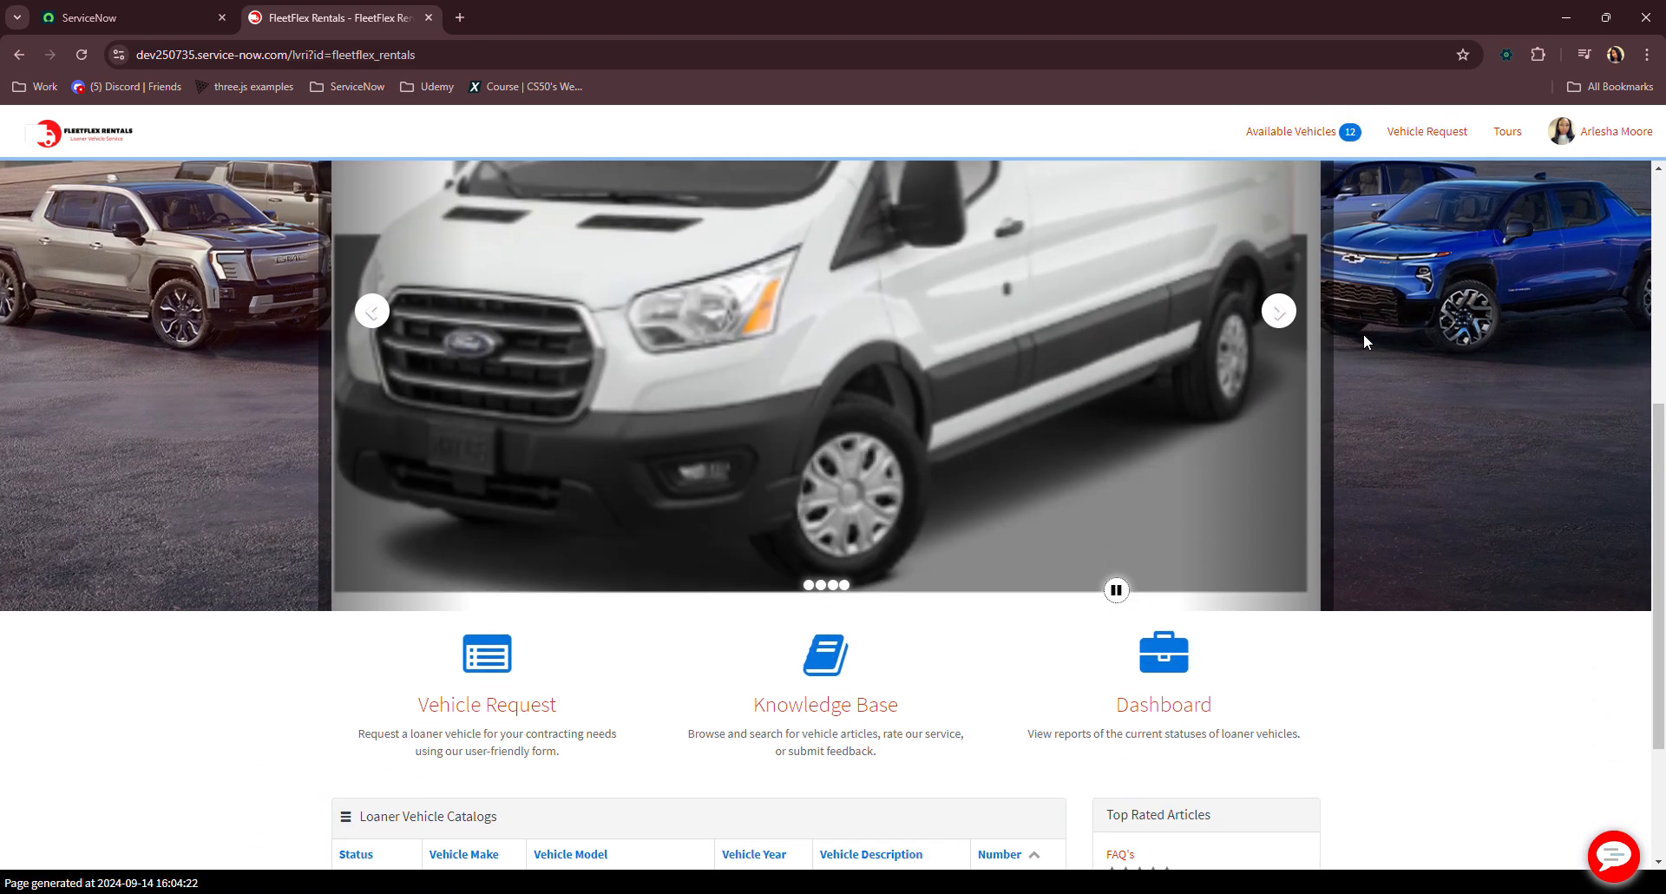
scroll(1363, 340, "down", 2)
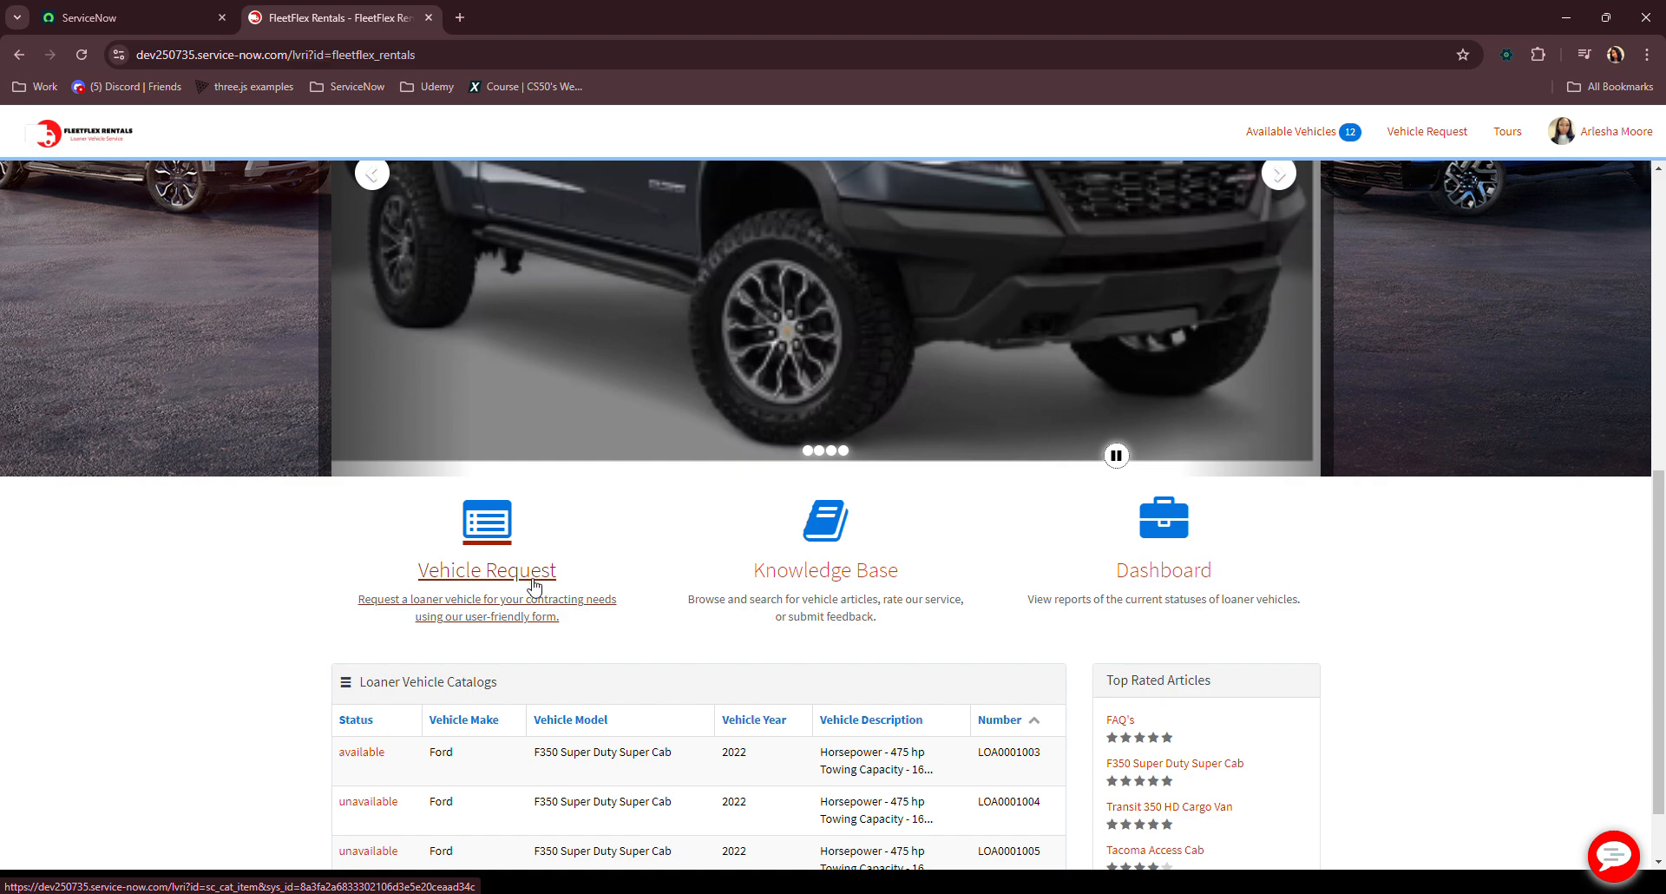
scroll(838, 583, "down", 1)
left_click(838, 580)
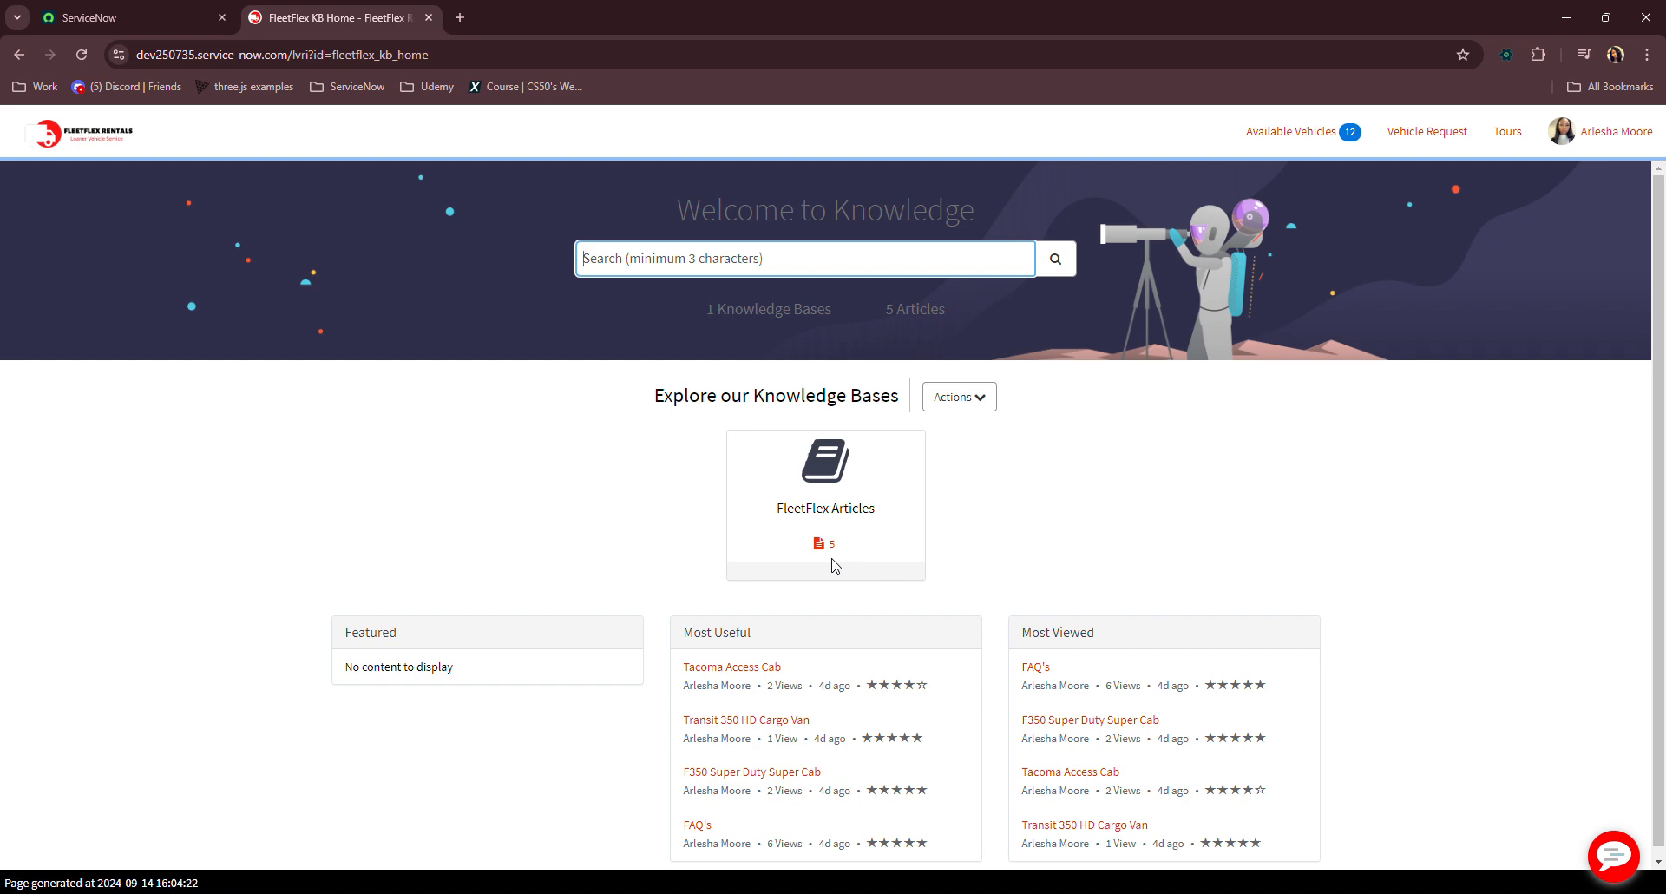
left_click(823, 515)
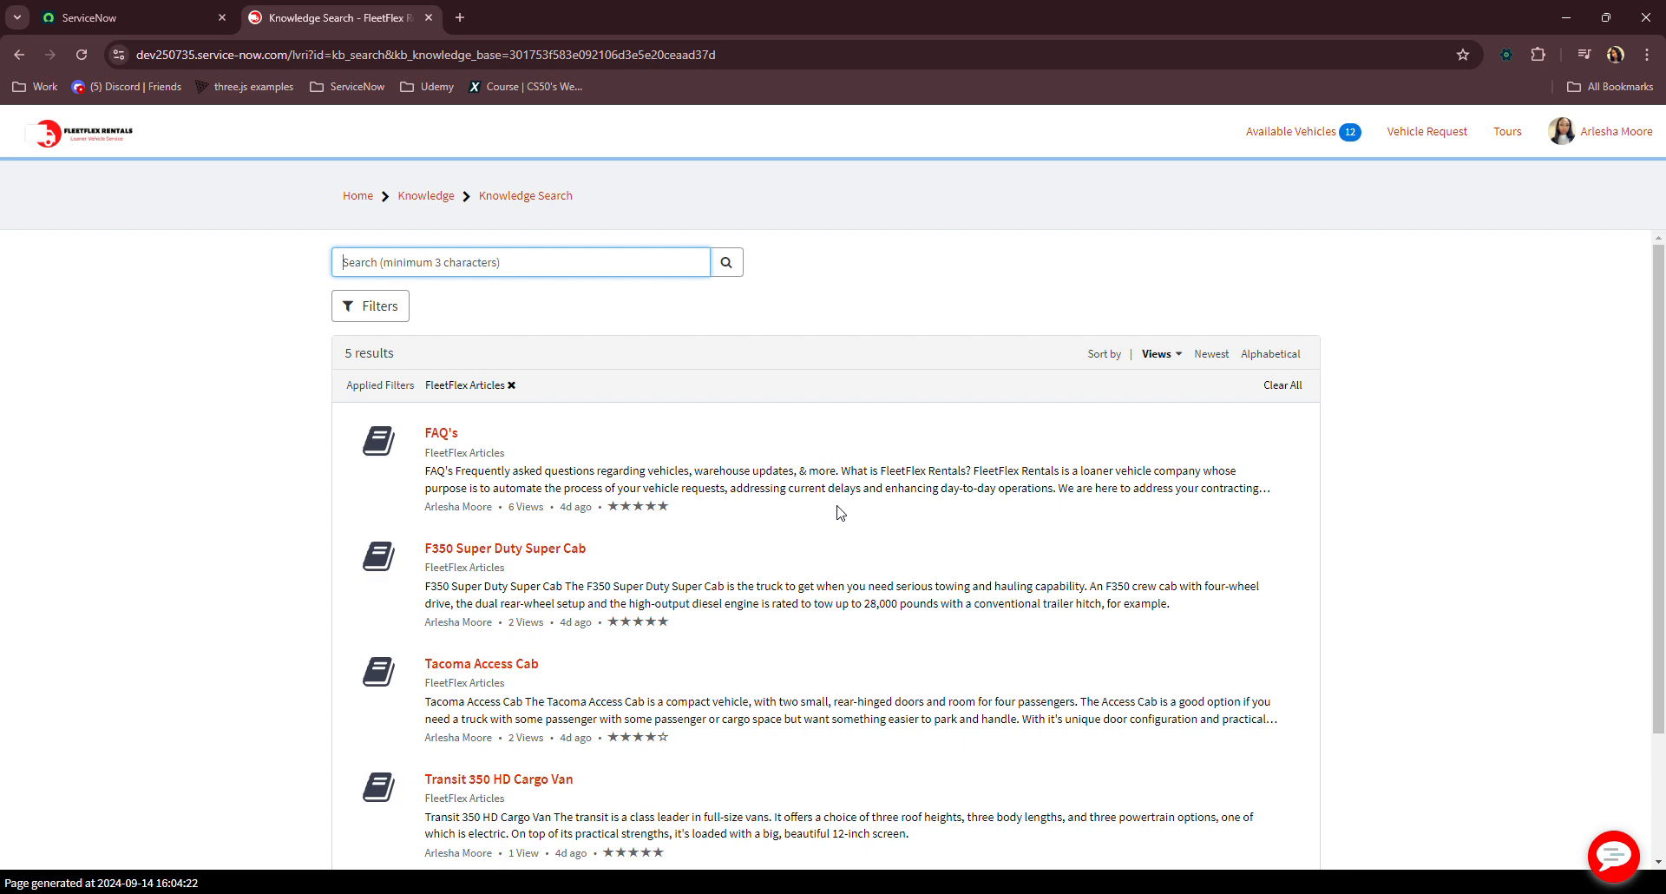
scroll(559, 515, "down", 1)
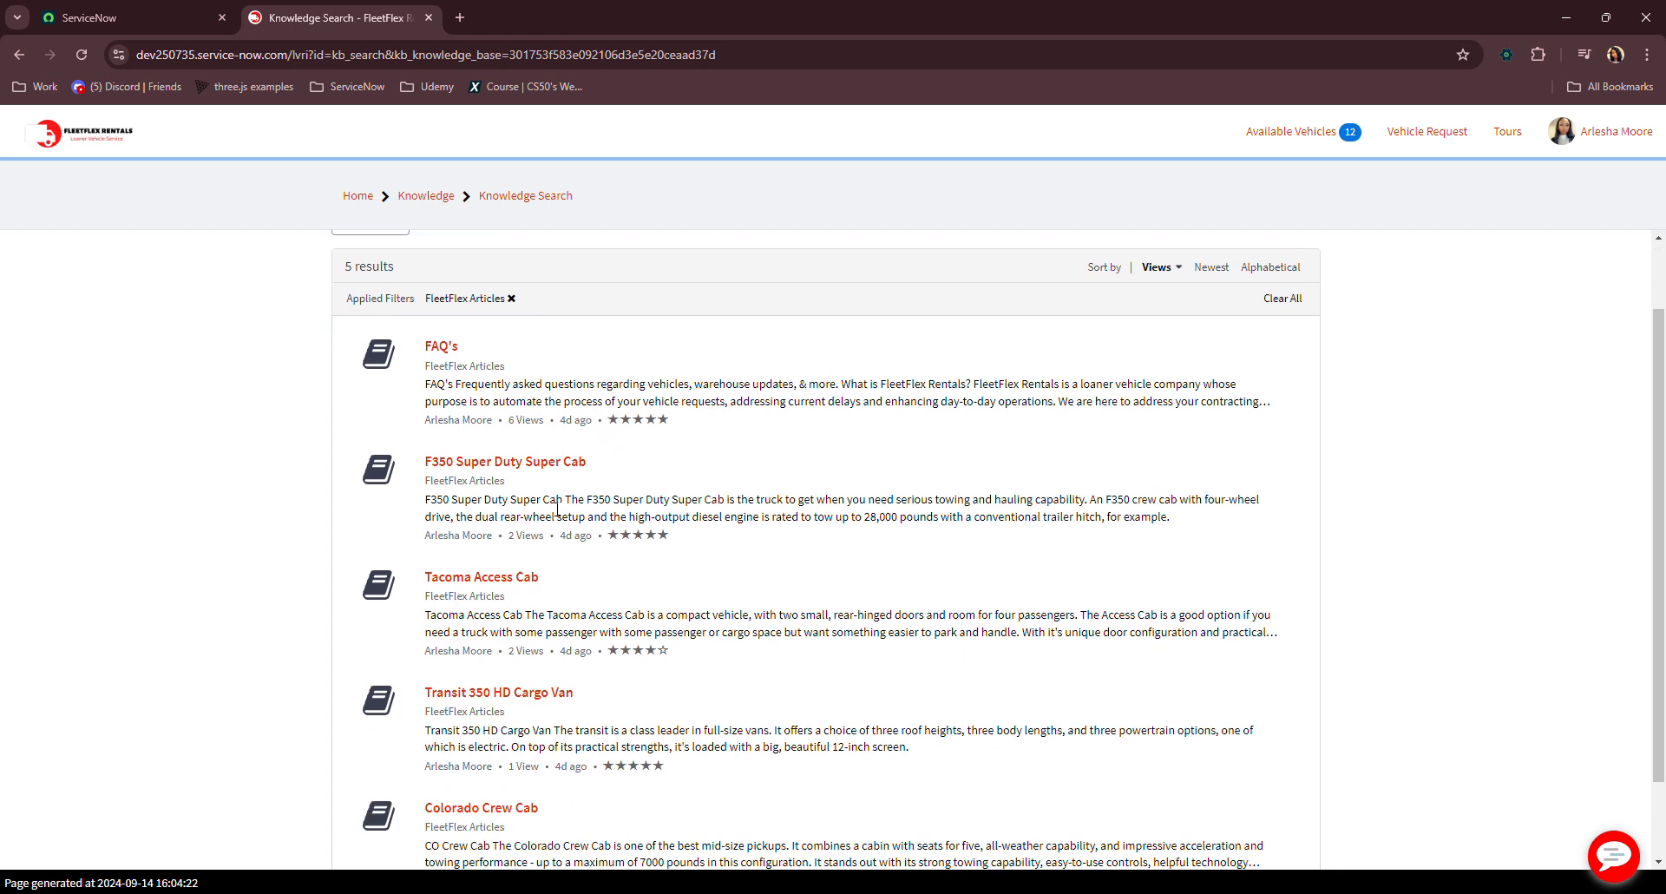
scroll(557, 508, "down", 1)
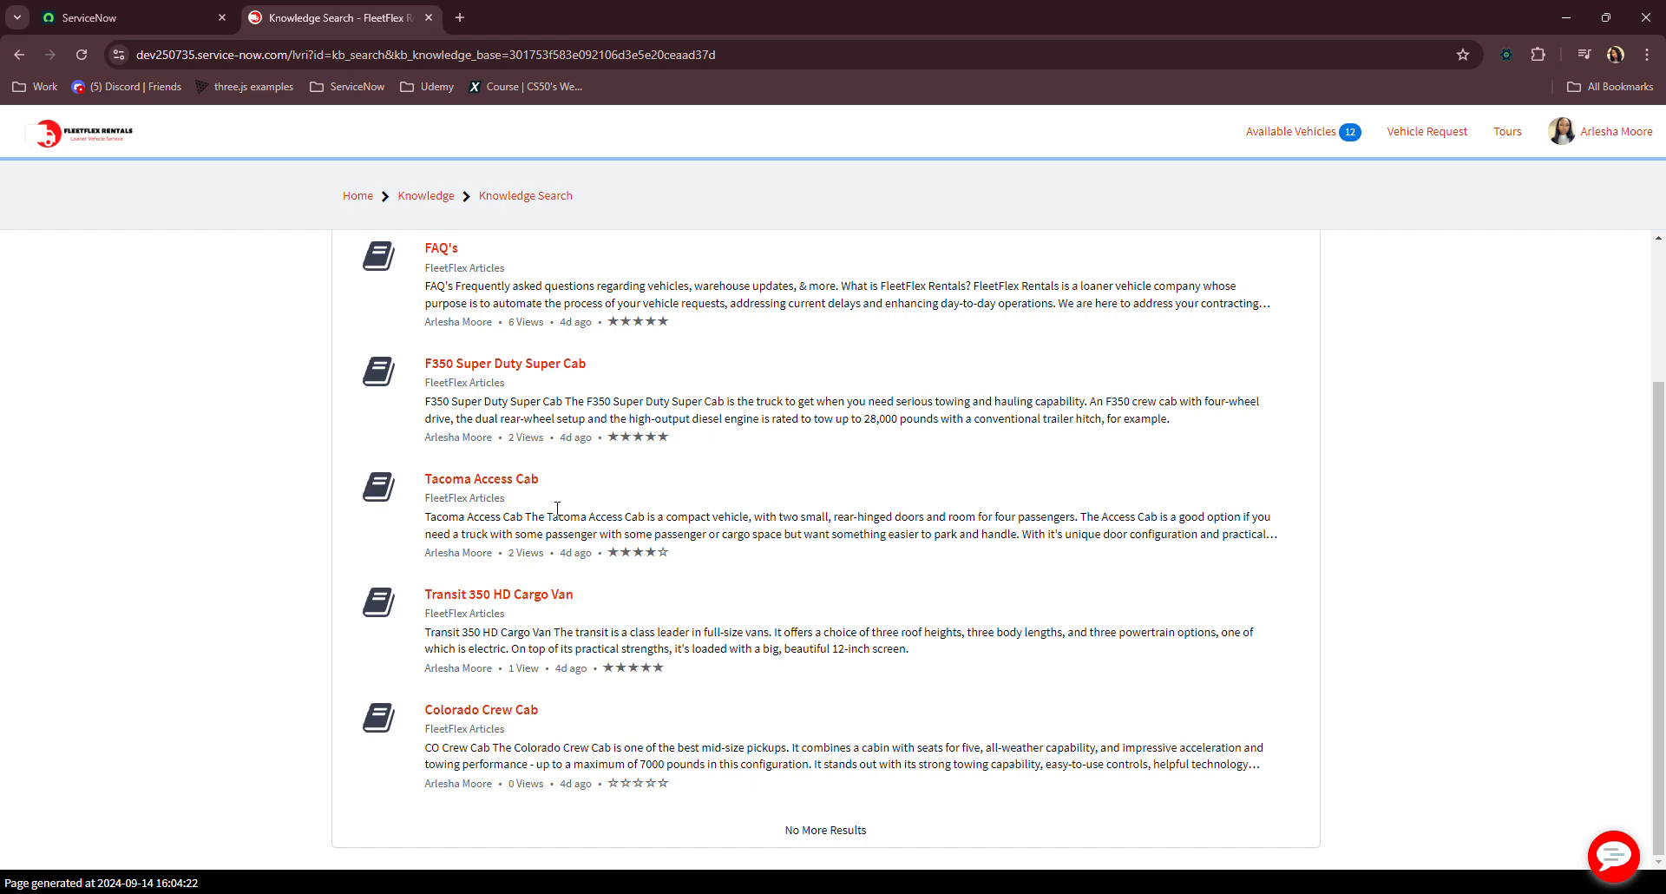
Step: Return to the portal home page and open the Dashboard to review its vehicle reports and Expected Vehicle Return Calendar
left_click(97, 141)
scroll(1271, 484, "down", 4)
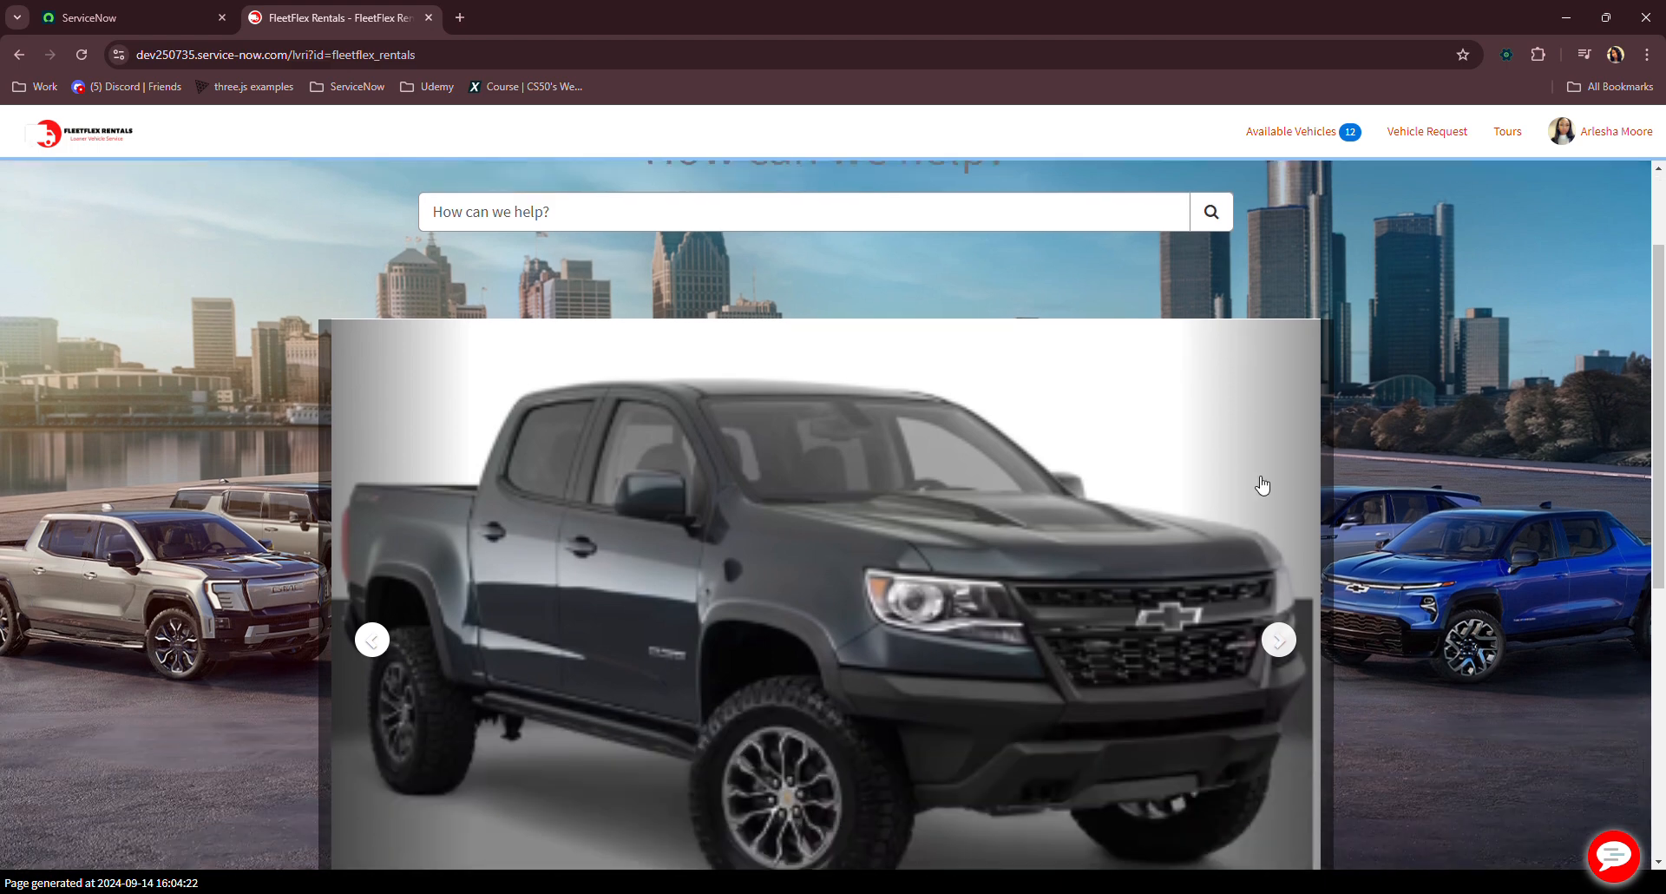
scroll(1282, 484, "down", 3)
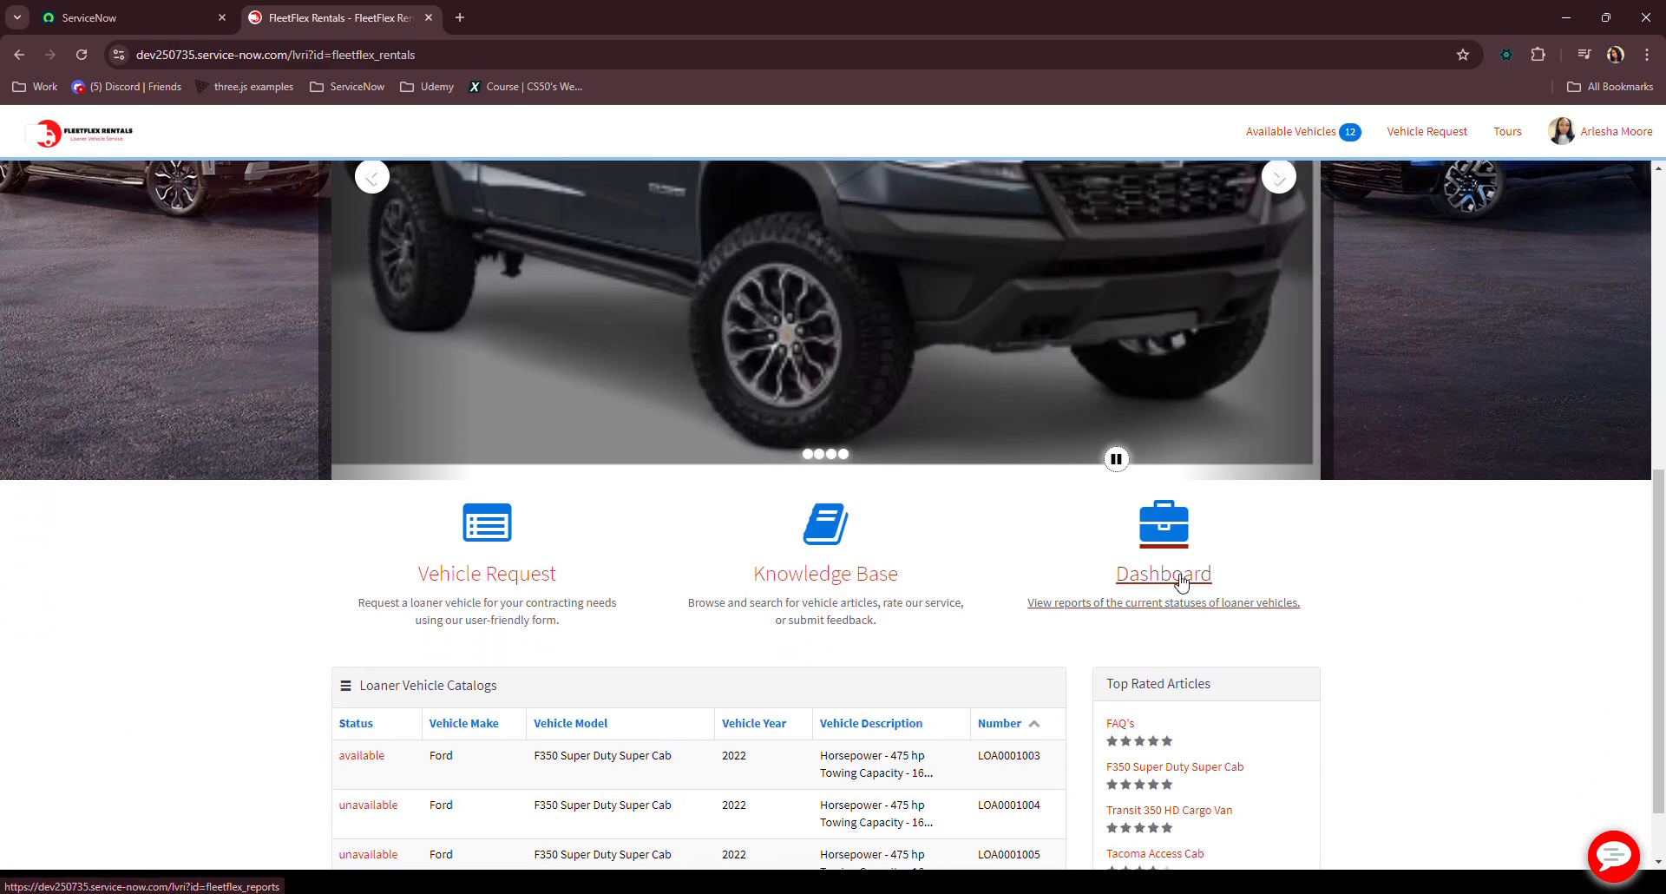
left_click(1180, 577)
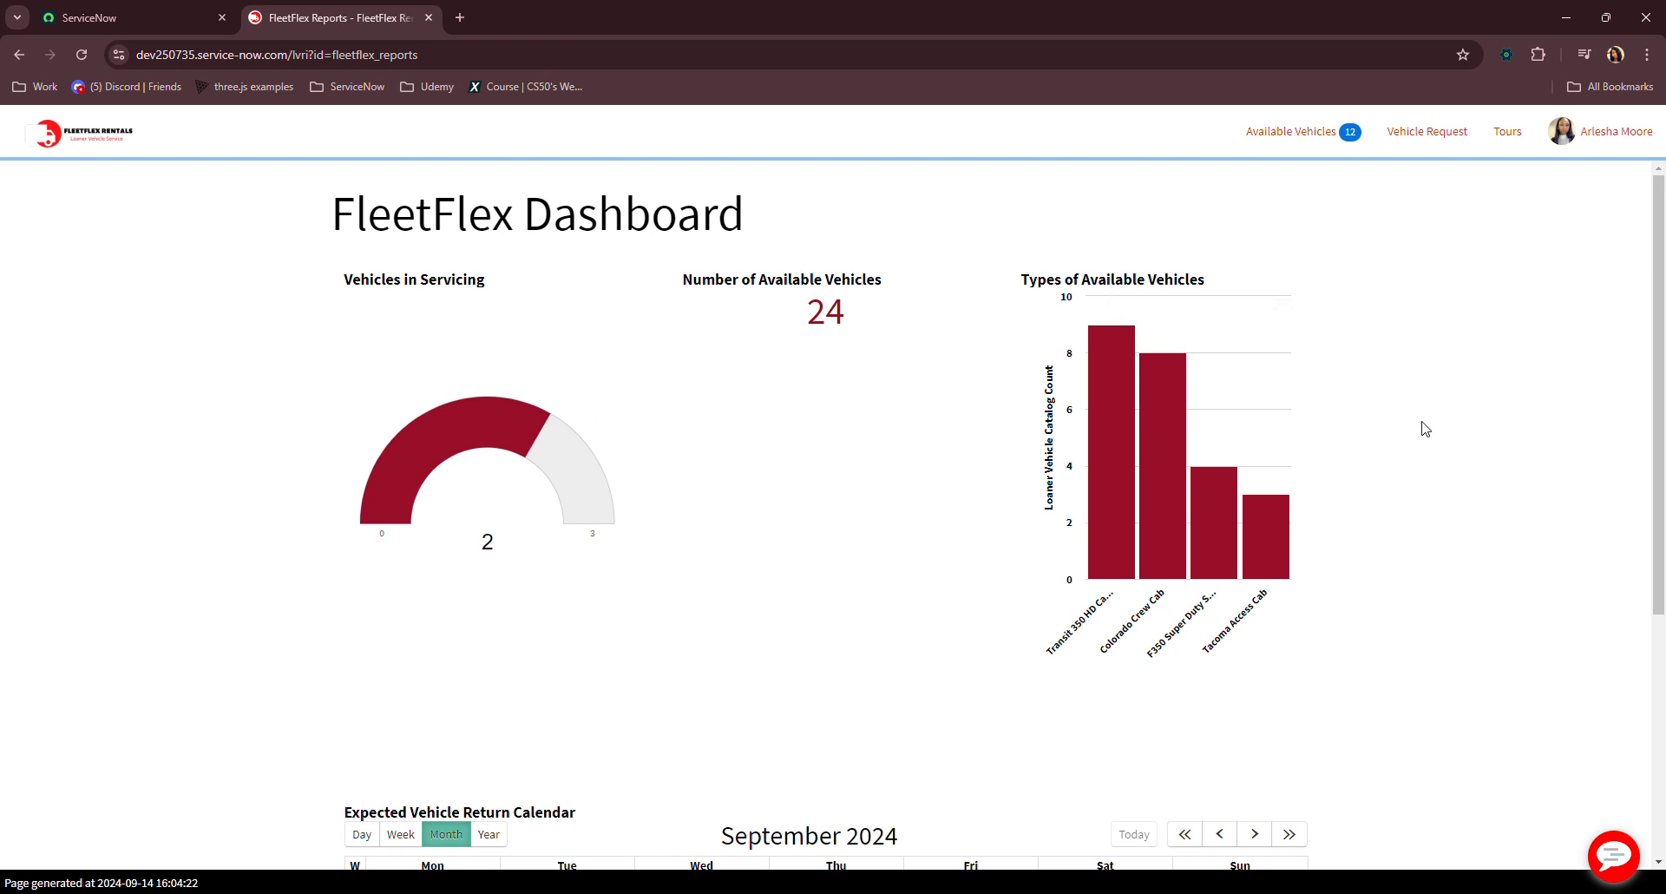
scroll(1425, 428, "down", 5)
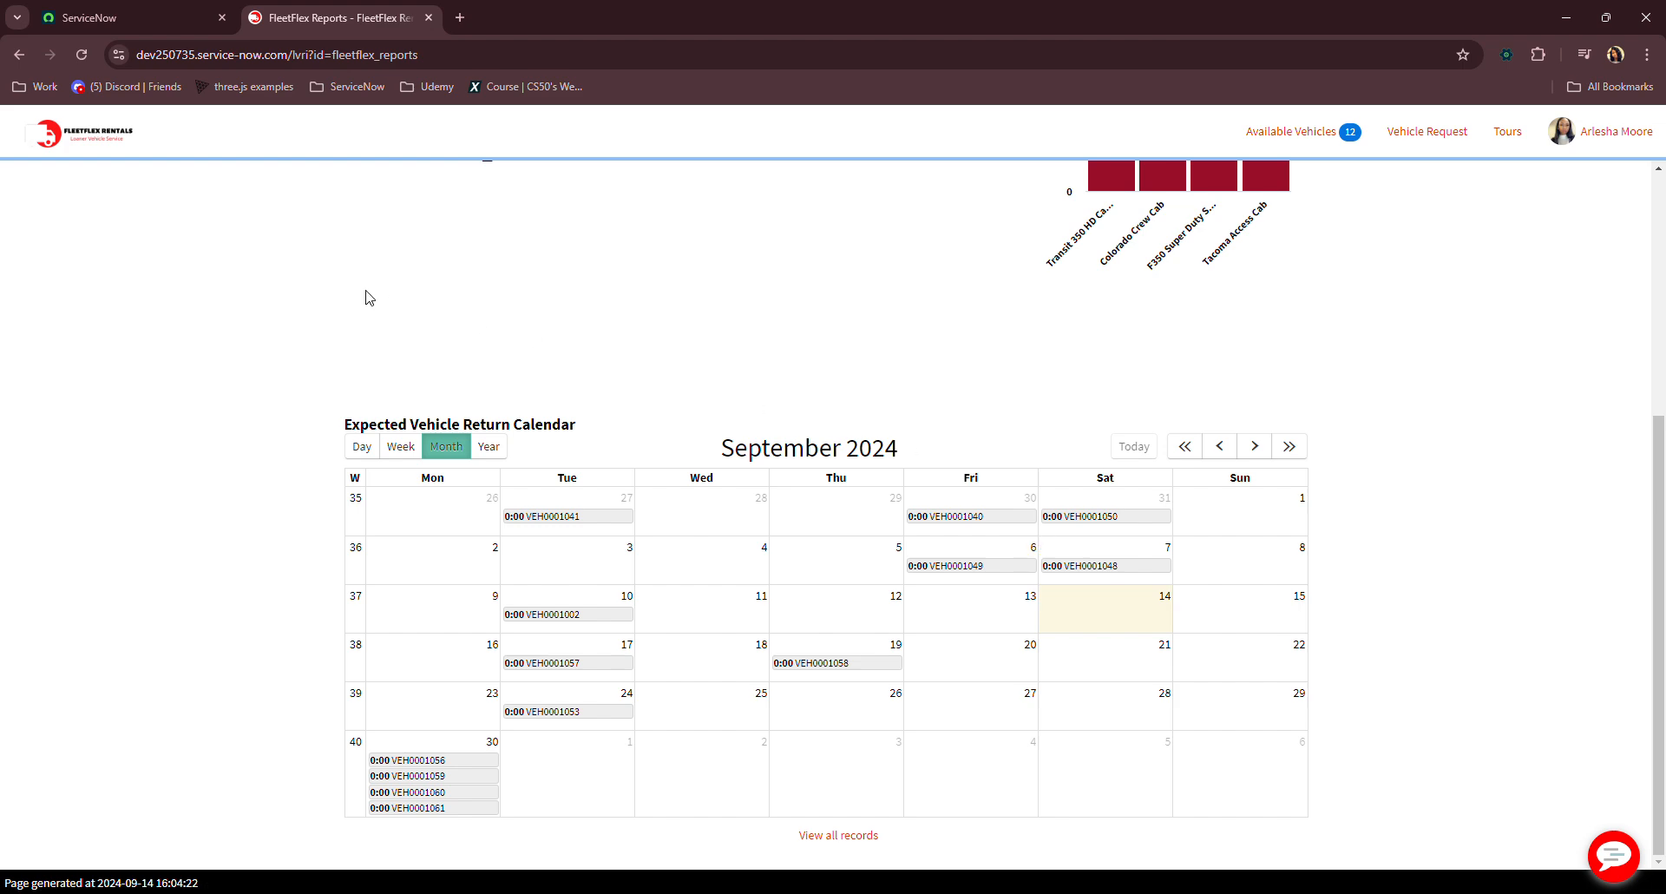
Step: Go back to the portal home page and start a support chat conversation on the Form Issues topic
left_click(88, 139)
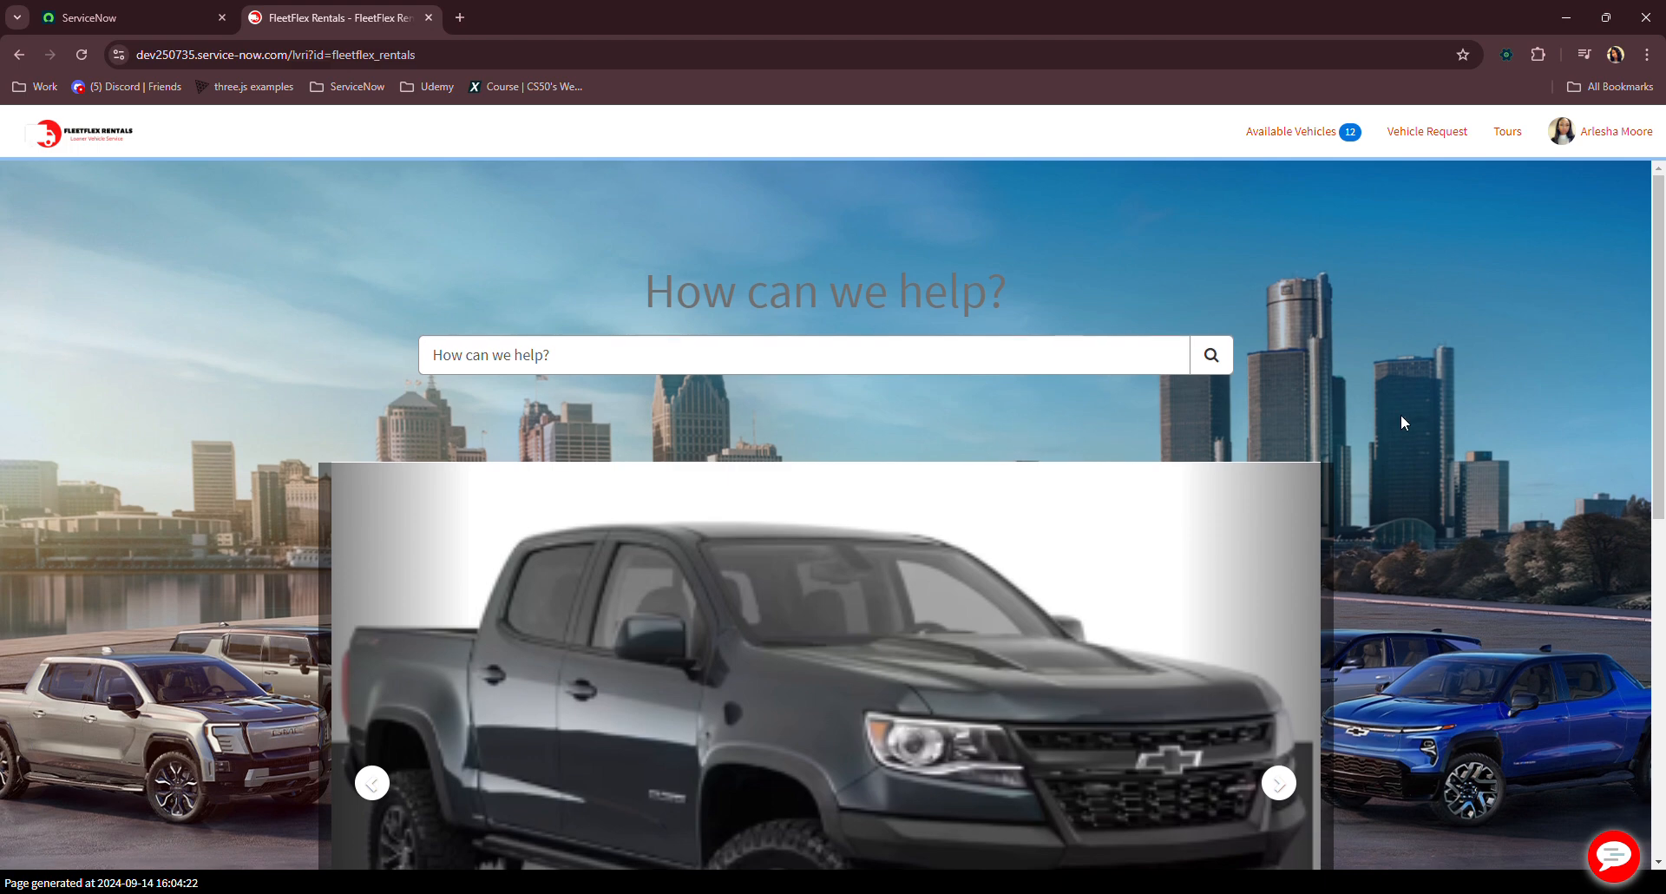
scroll(1399, 419, "down", 8)
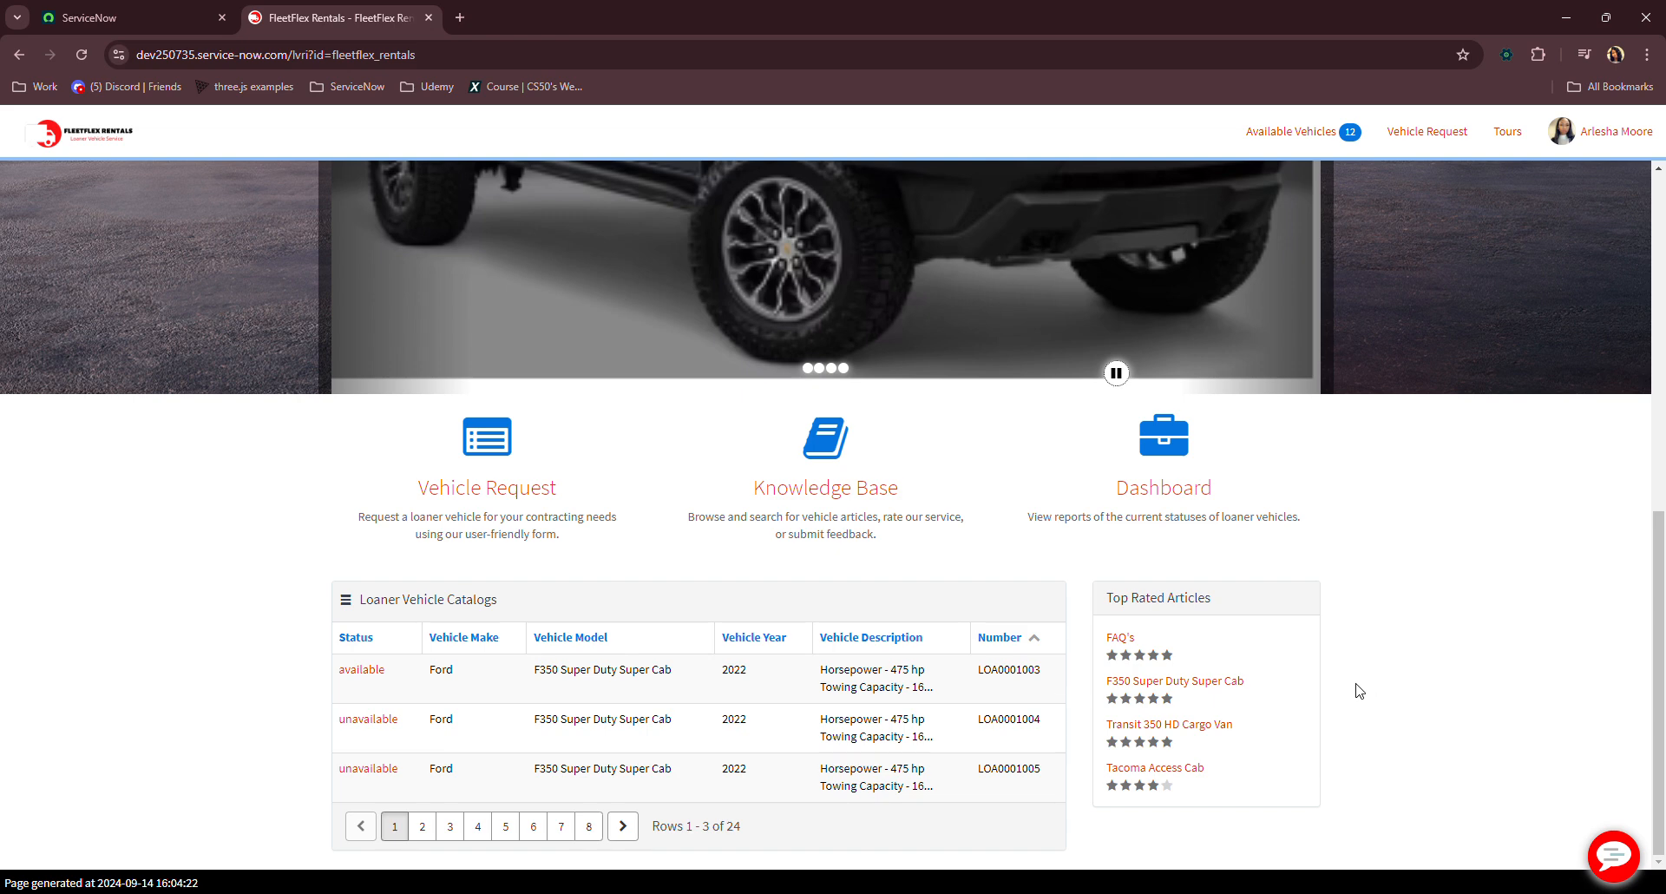
left_click(1615, 862)
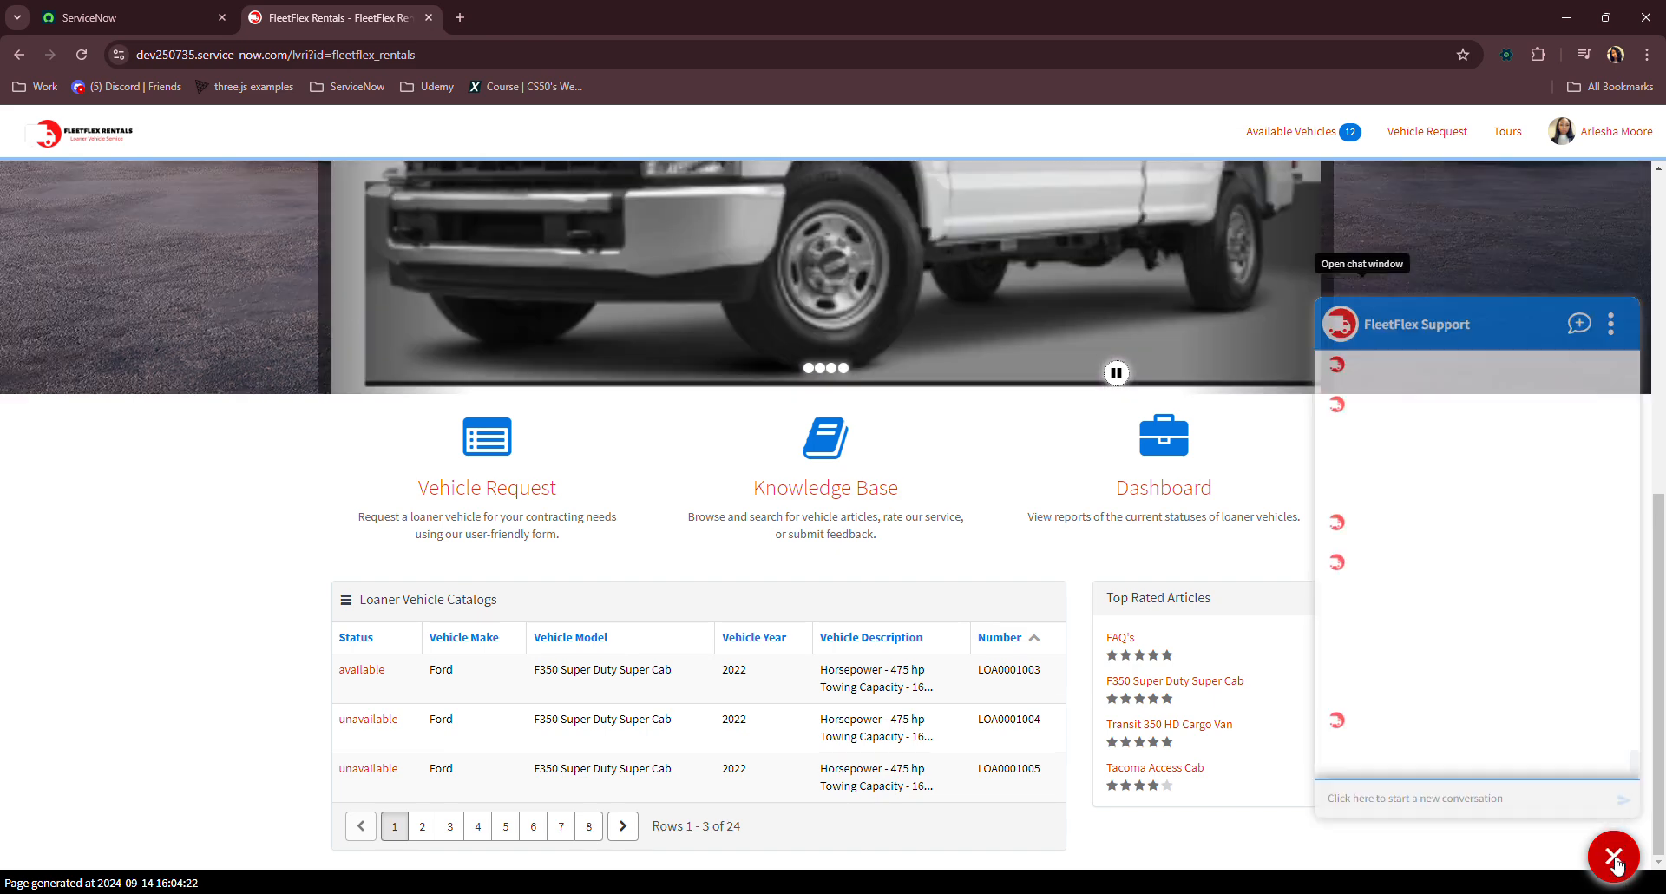
left_click(1523, 800)
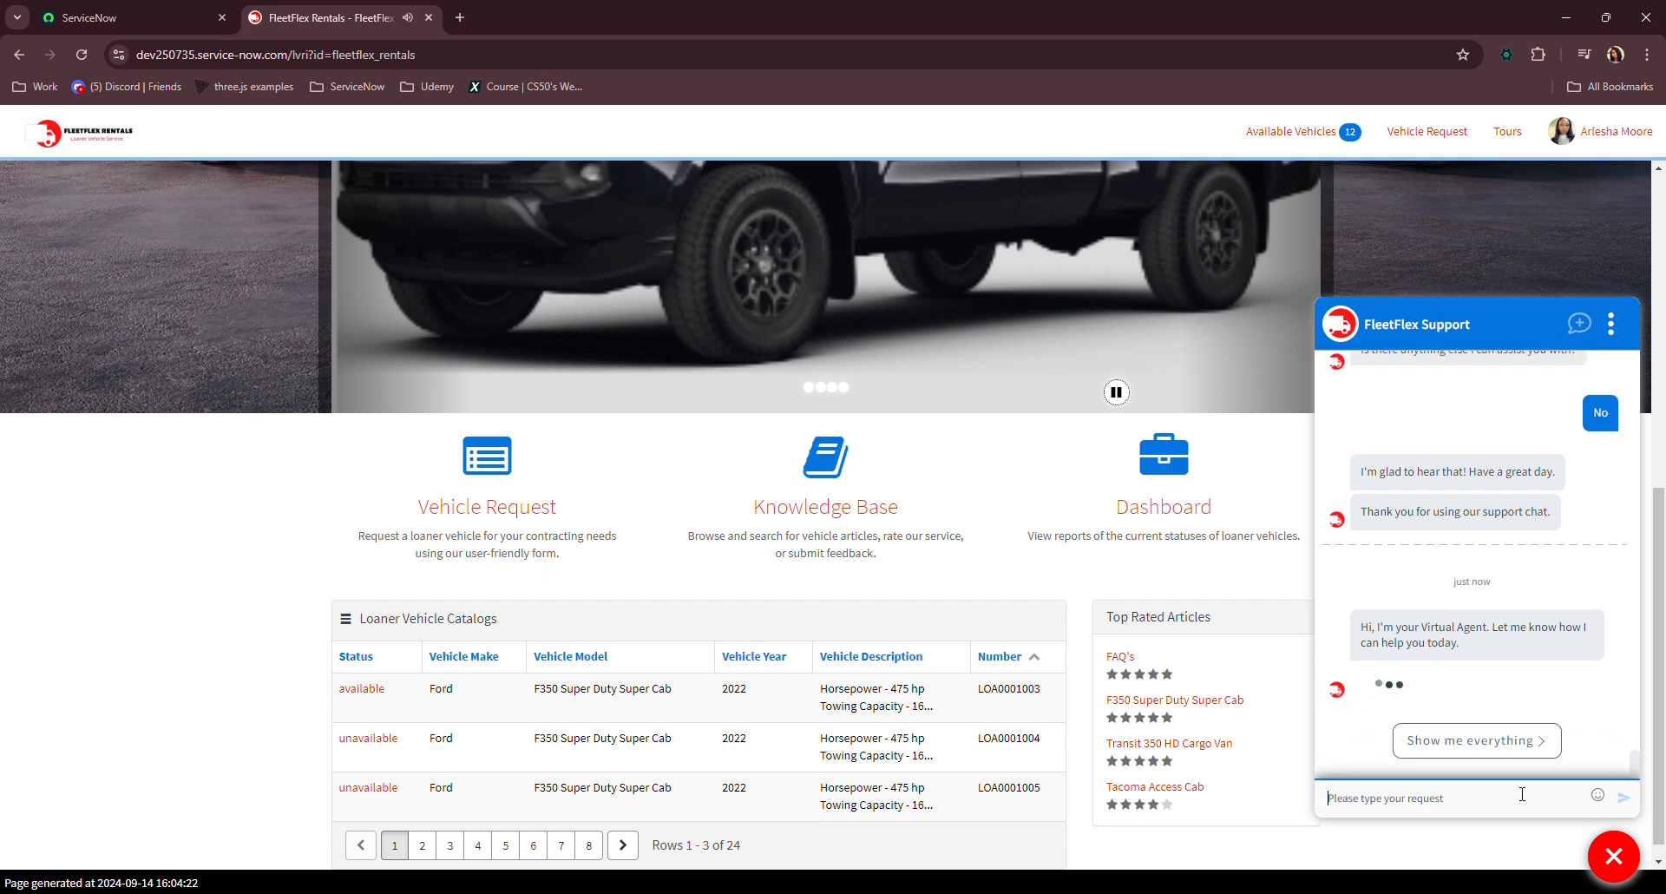
left_click(1508, 744)
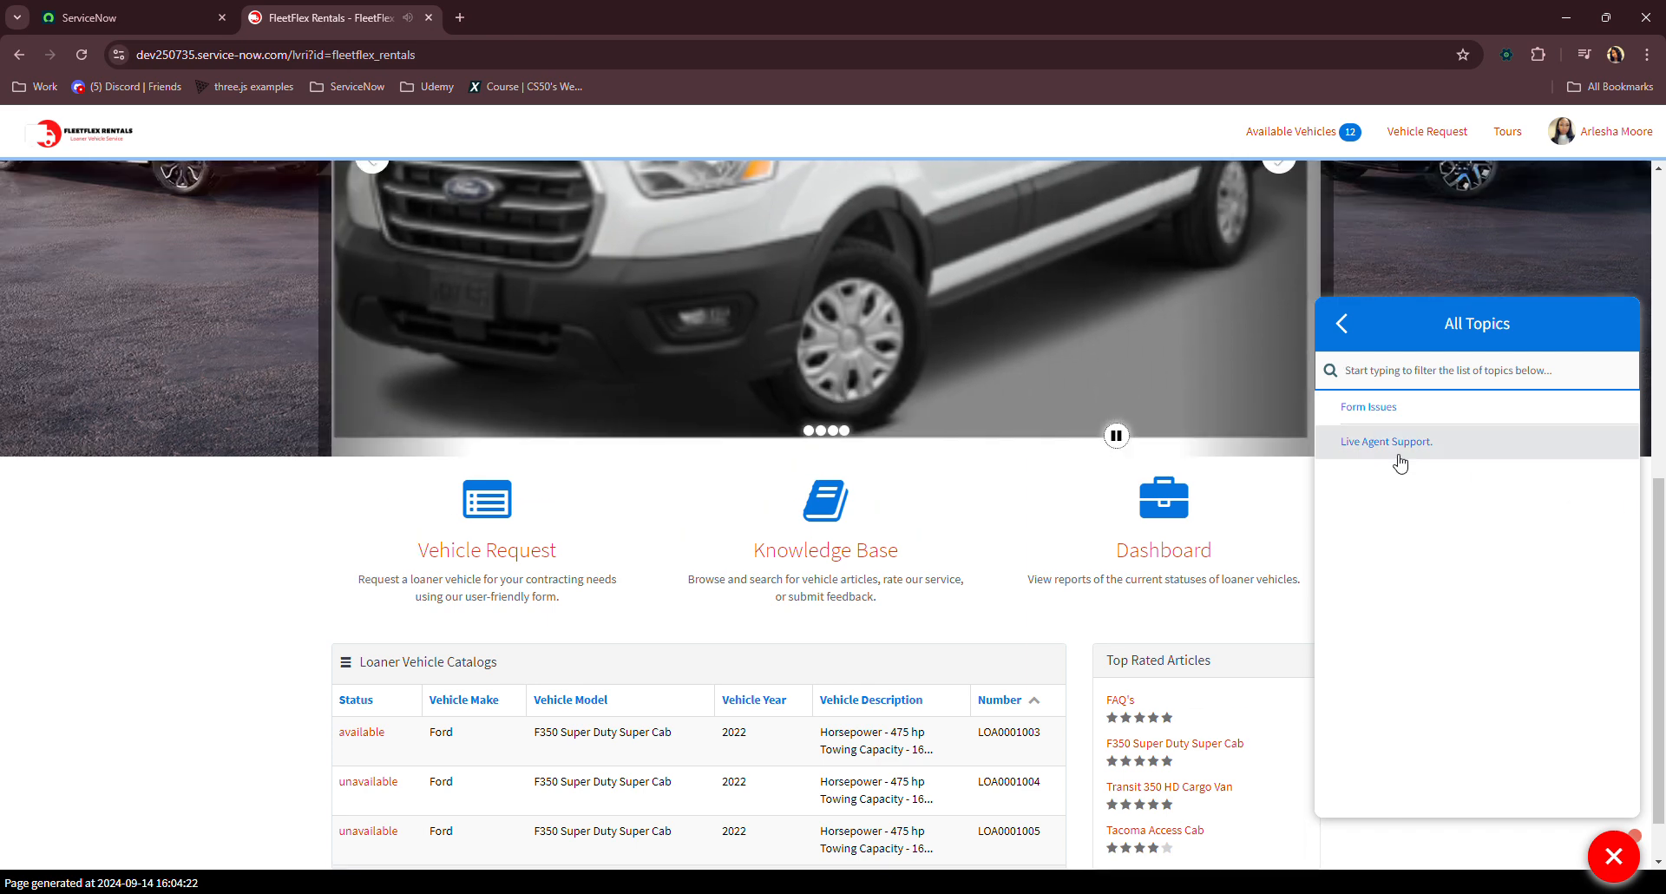
left_click(1384, 411)
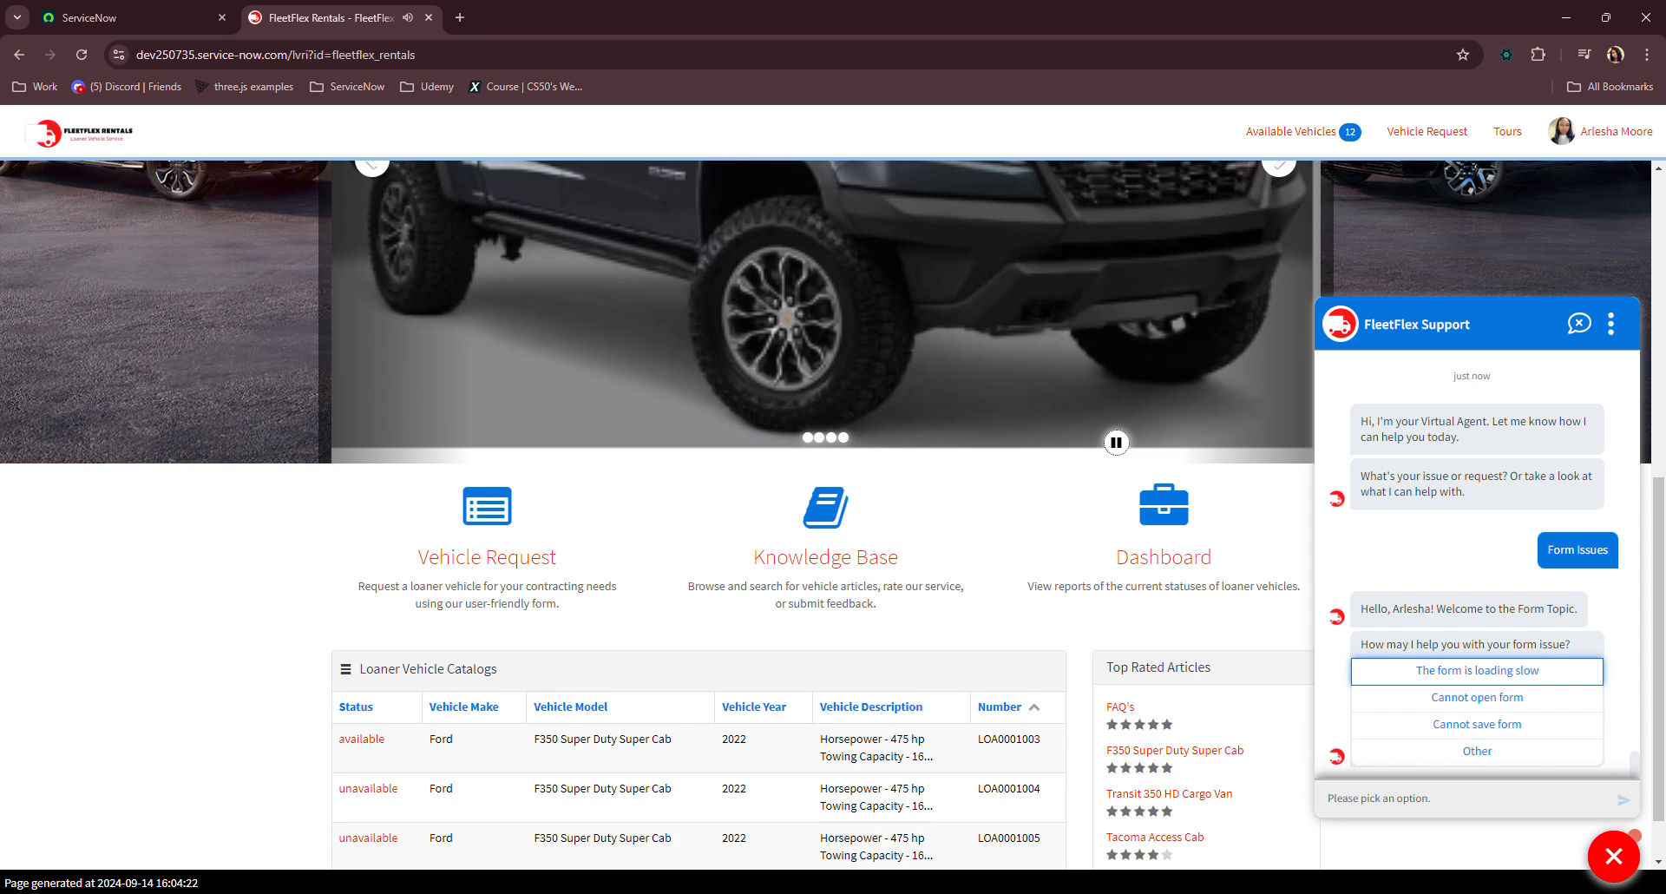
Step: Report "Cannot open form" as the issue in the chat and acknowledge both troubleshooting suggestions
left_click(1476, 700)
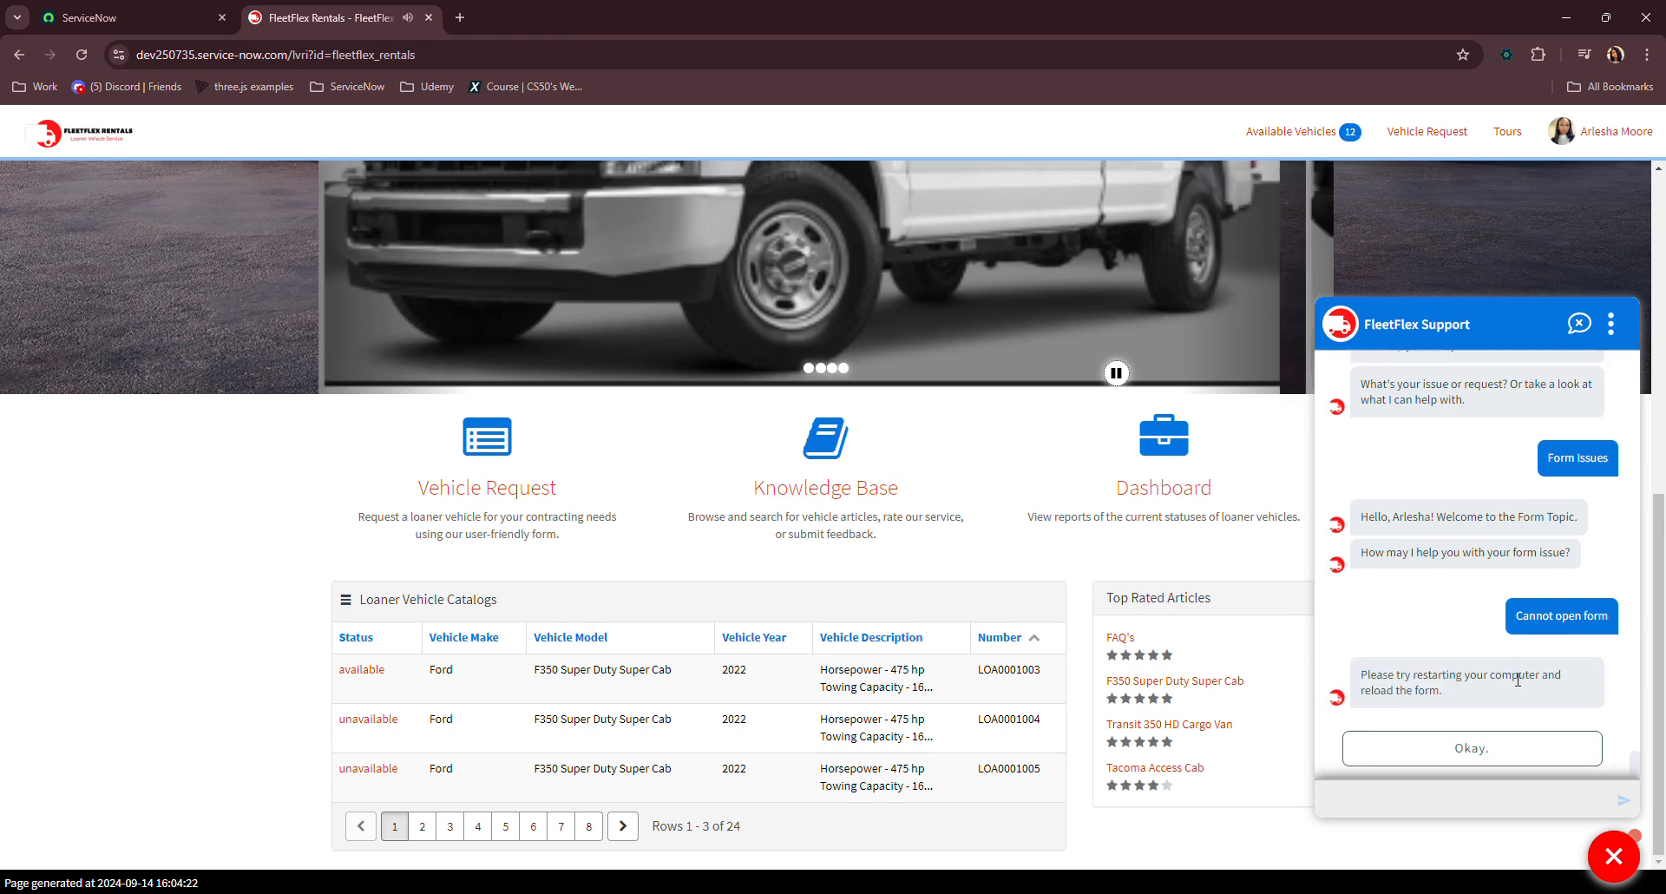
left_click(1496, 757)
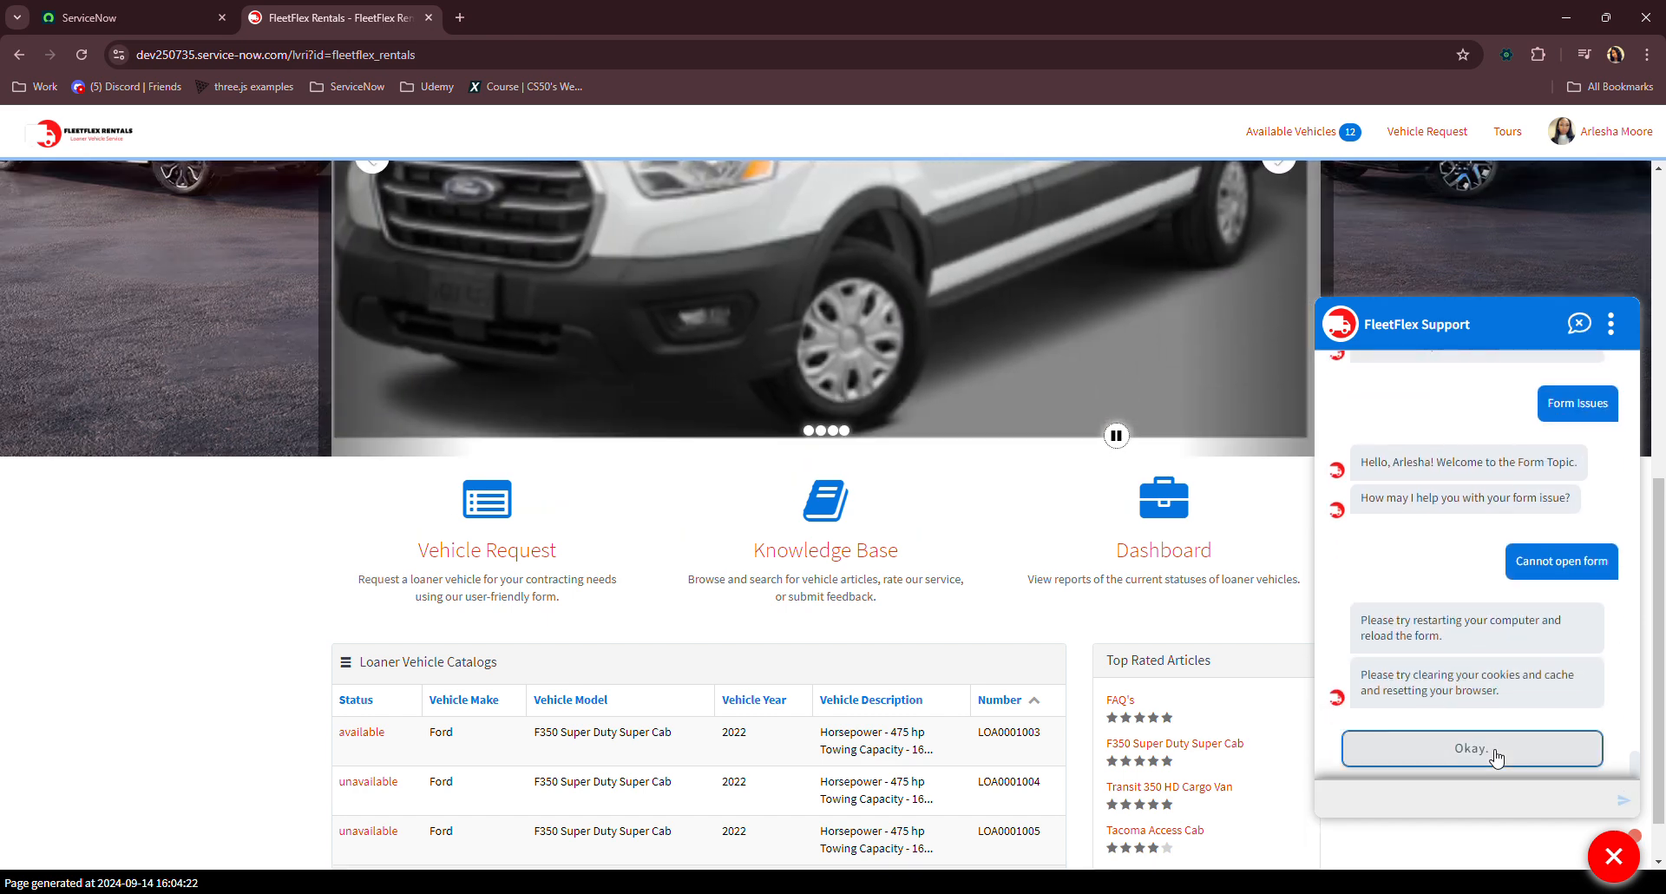
left_click(1496, 758)
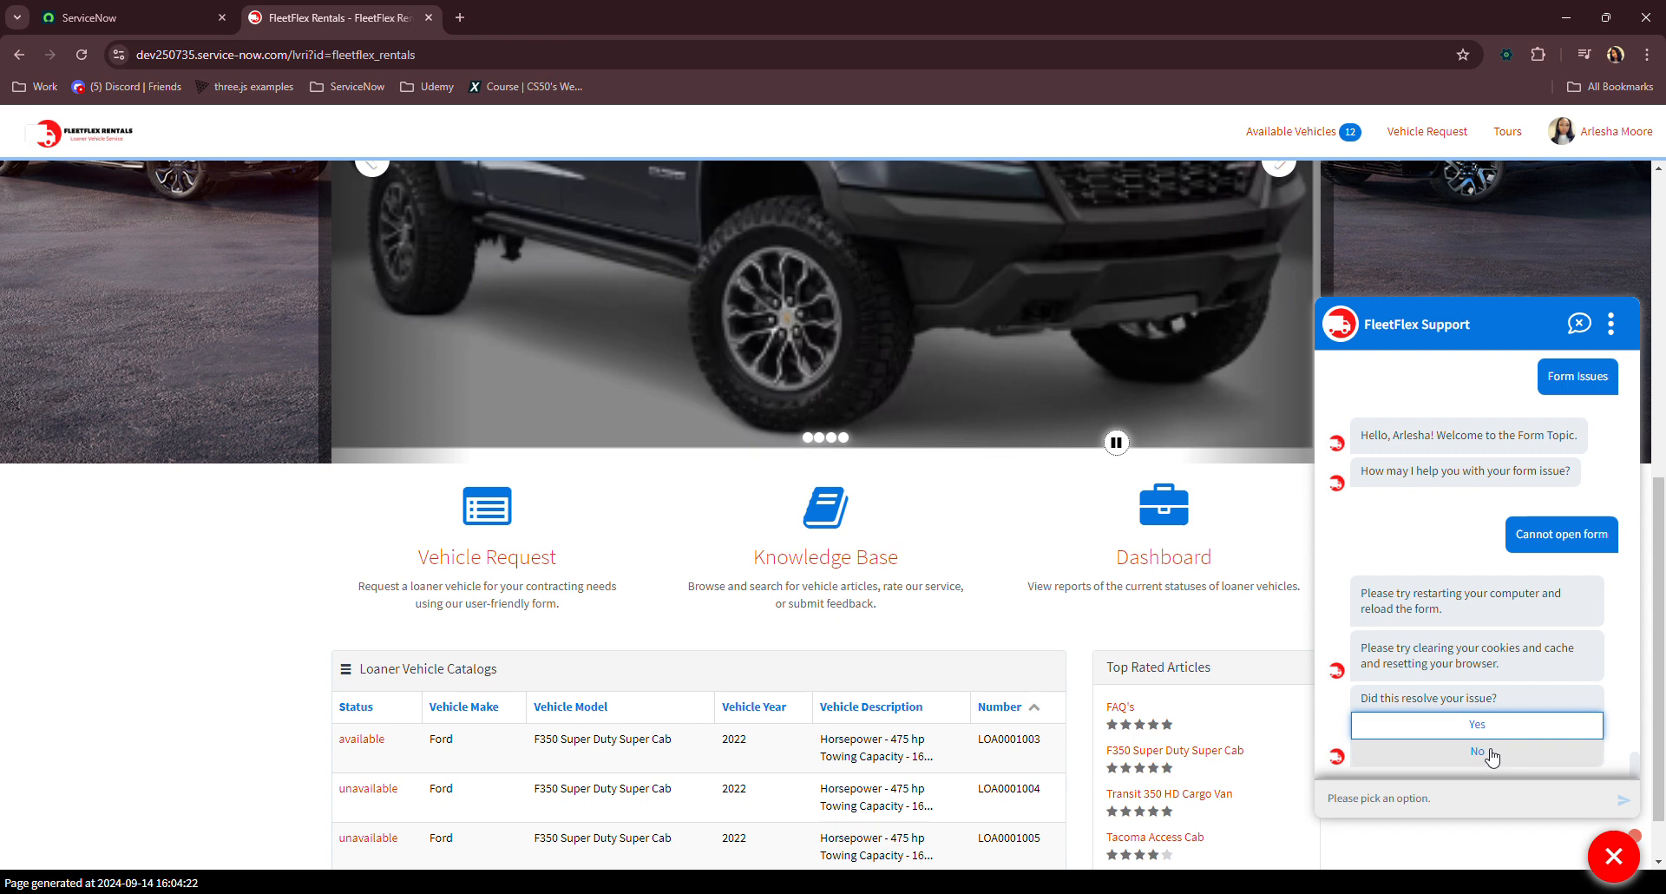
Step: Request a live agent for the unresolved form issue, then decline further assistance and close the support chat
left_click(1490, 752)
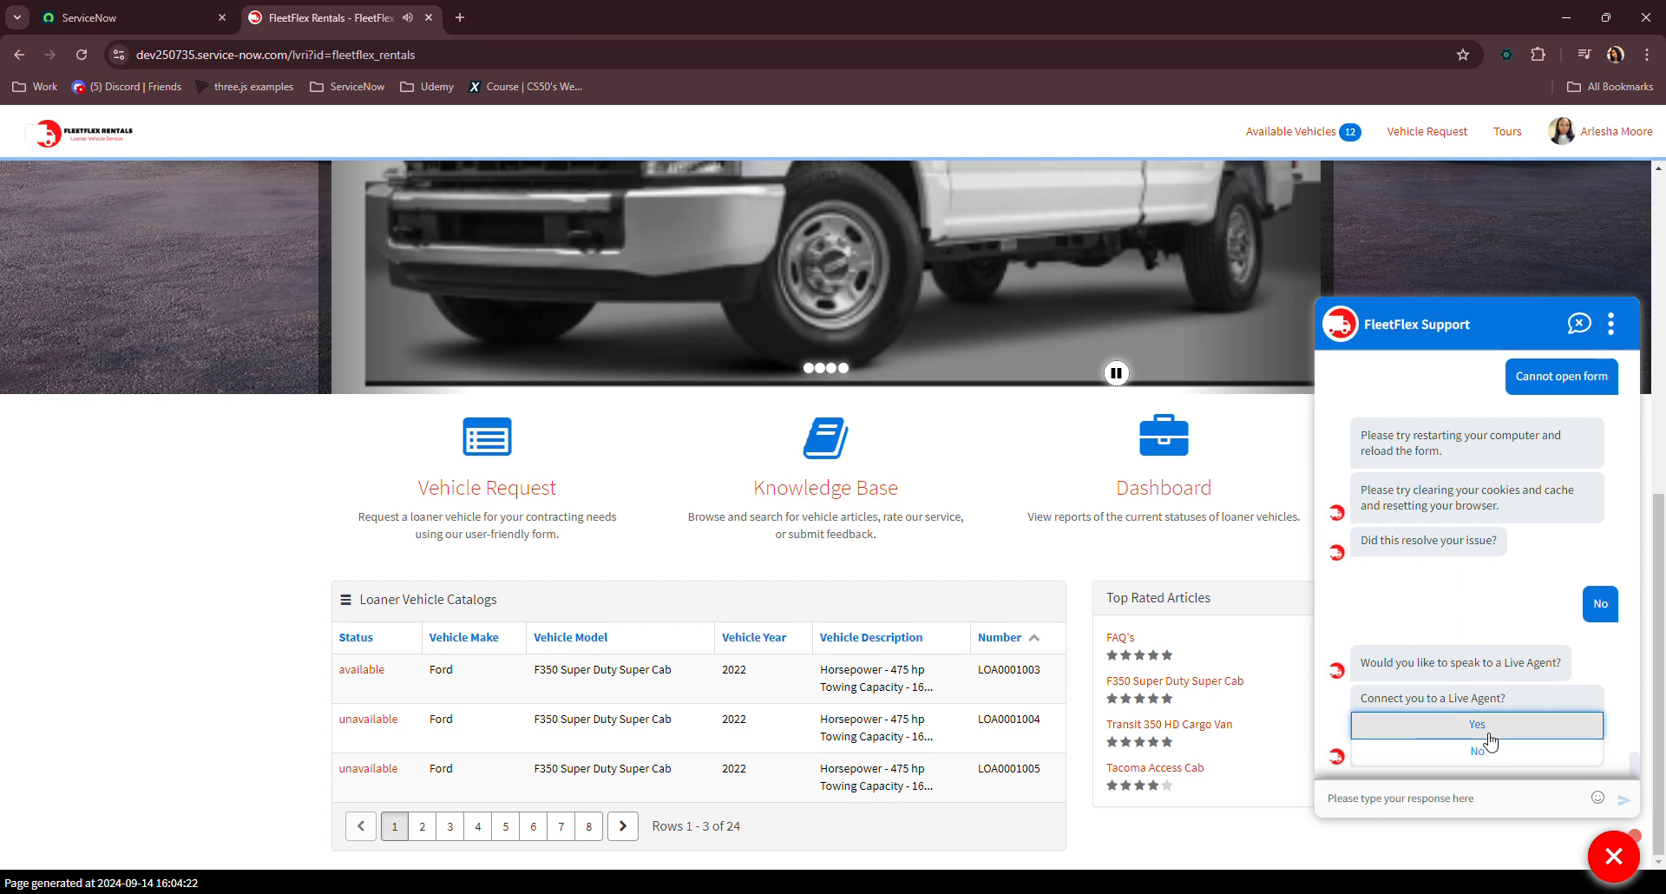
left_click(1487, 724)
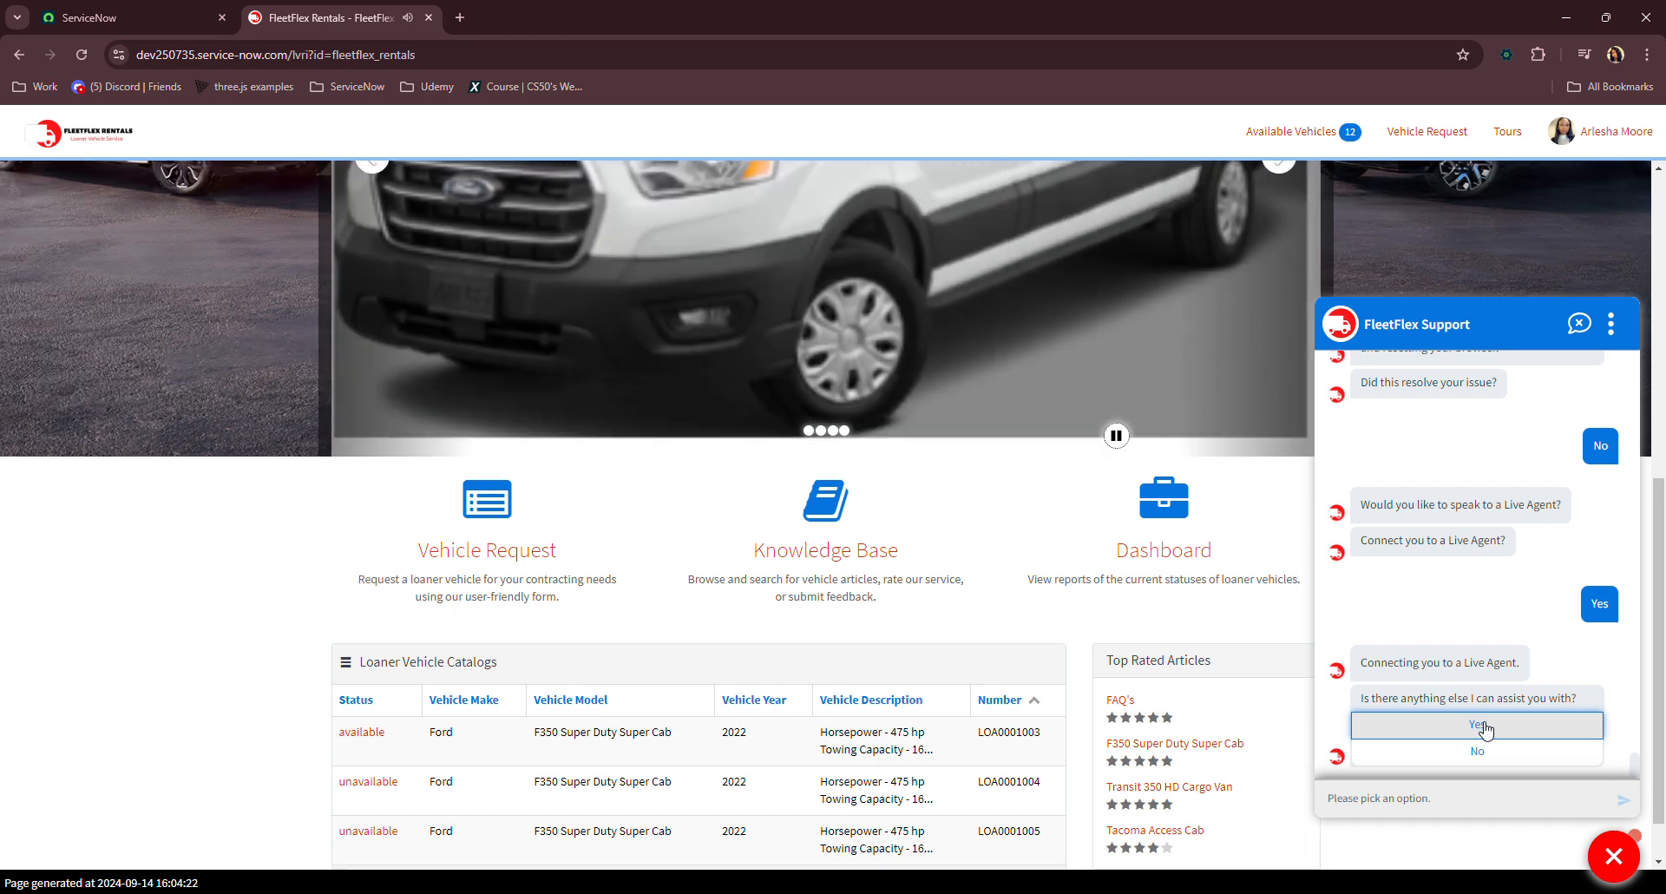
left_click(1478, 757)
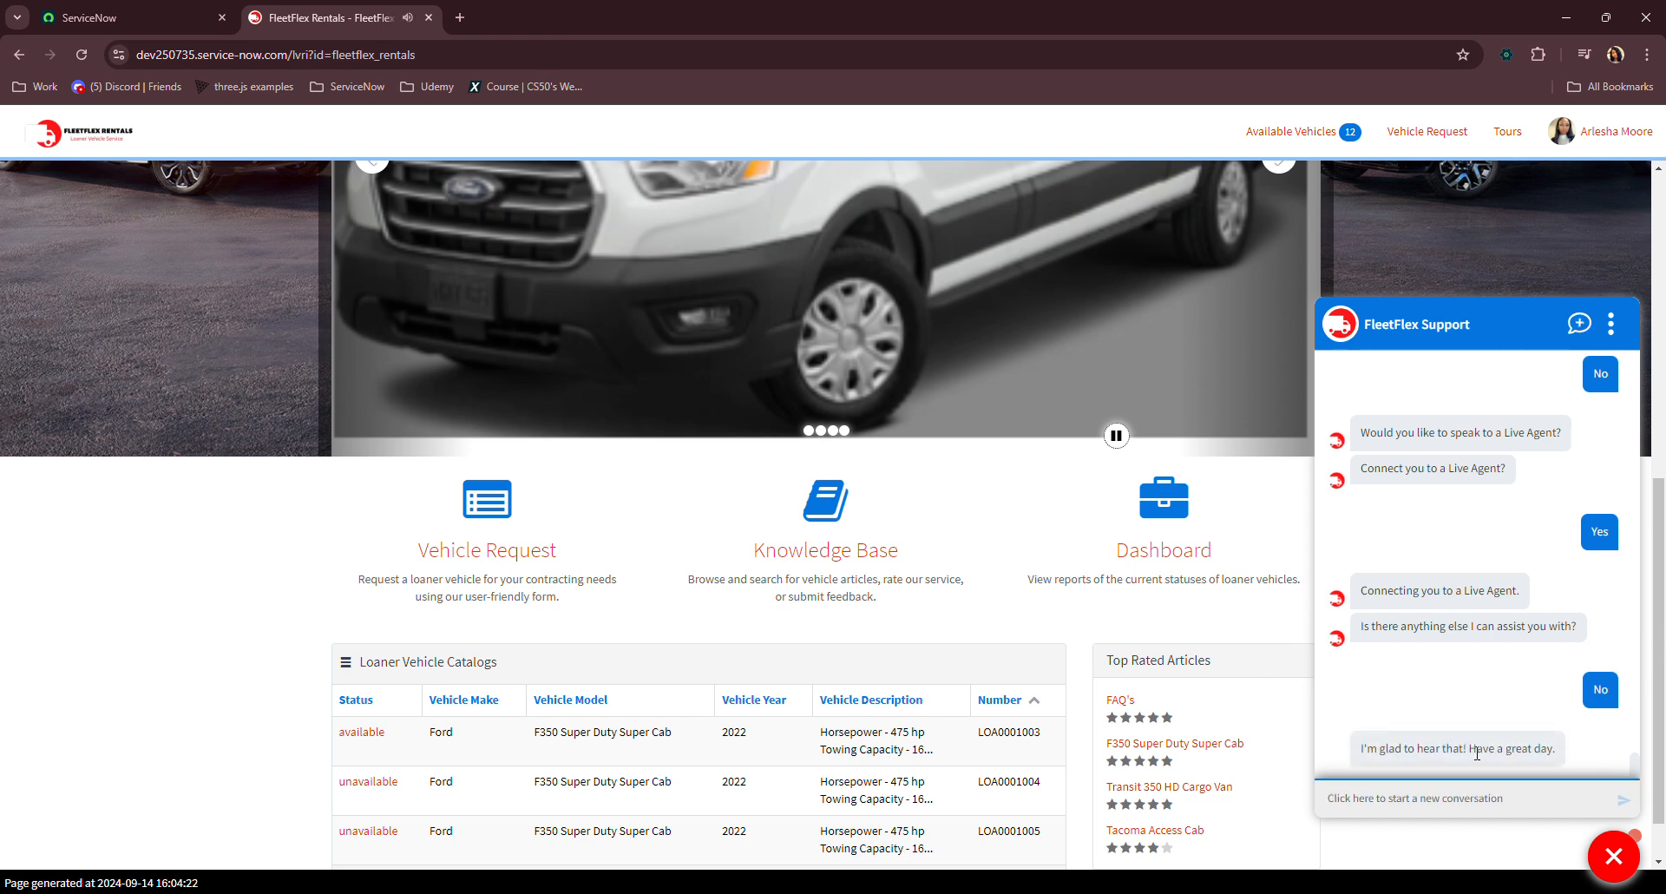
left_click(1616, 857)
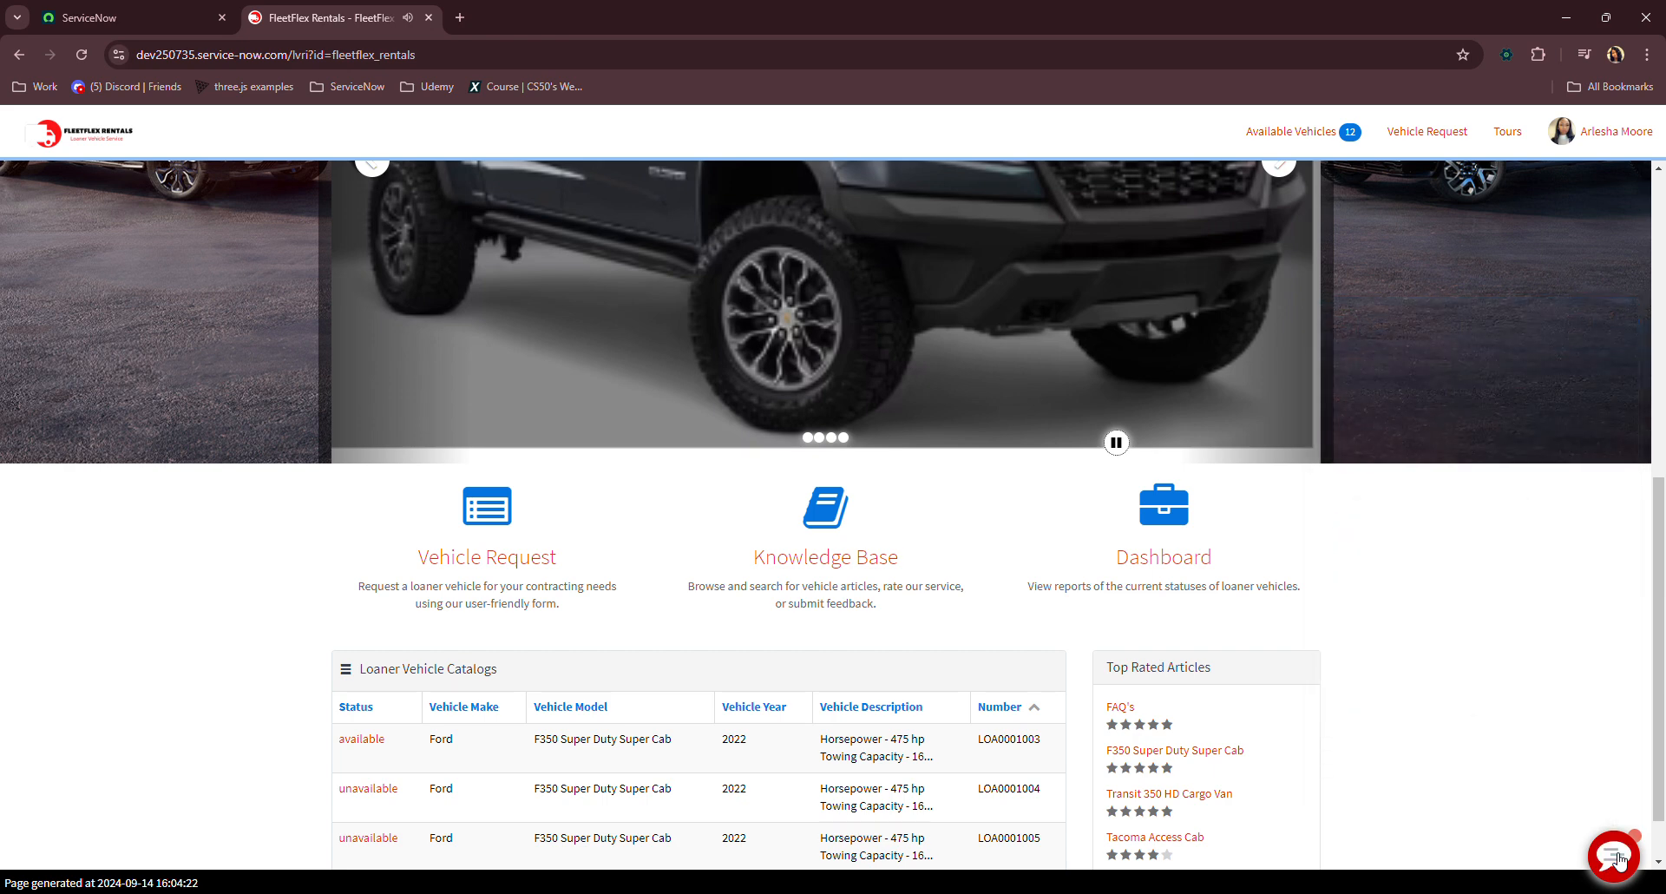
Step: Open the Request Loaner Vehicle form and choose the third listed person in Requested for
scroll(1615, 857, "down", 1)
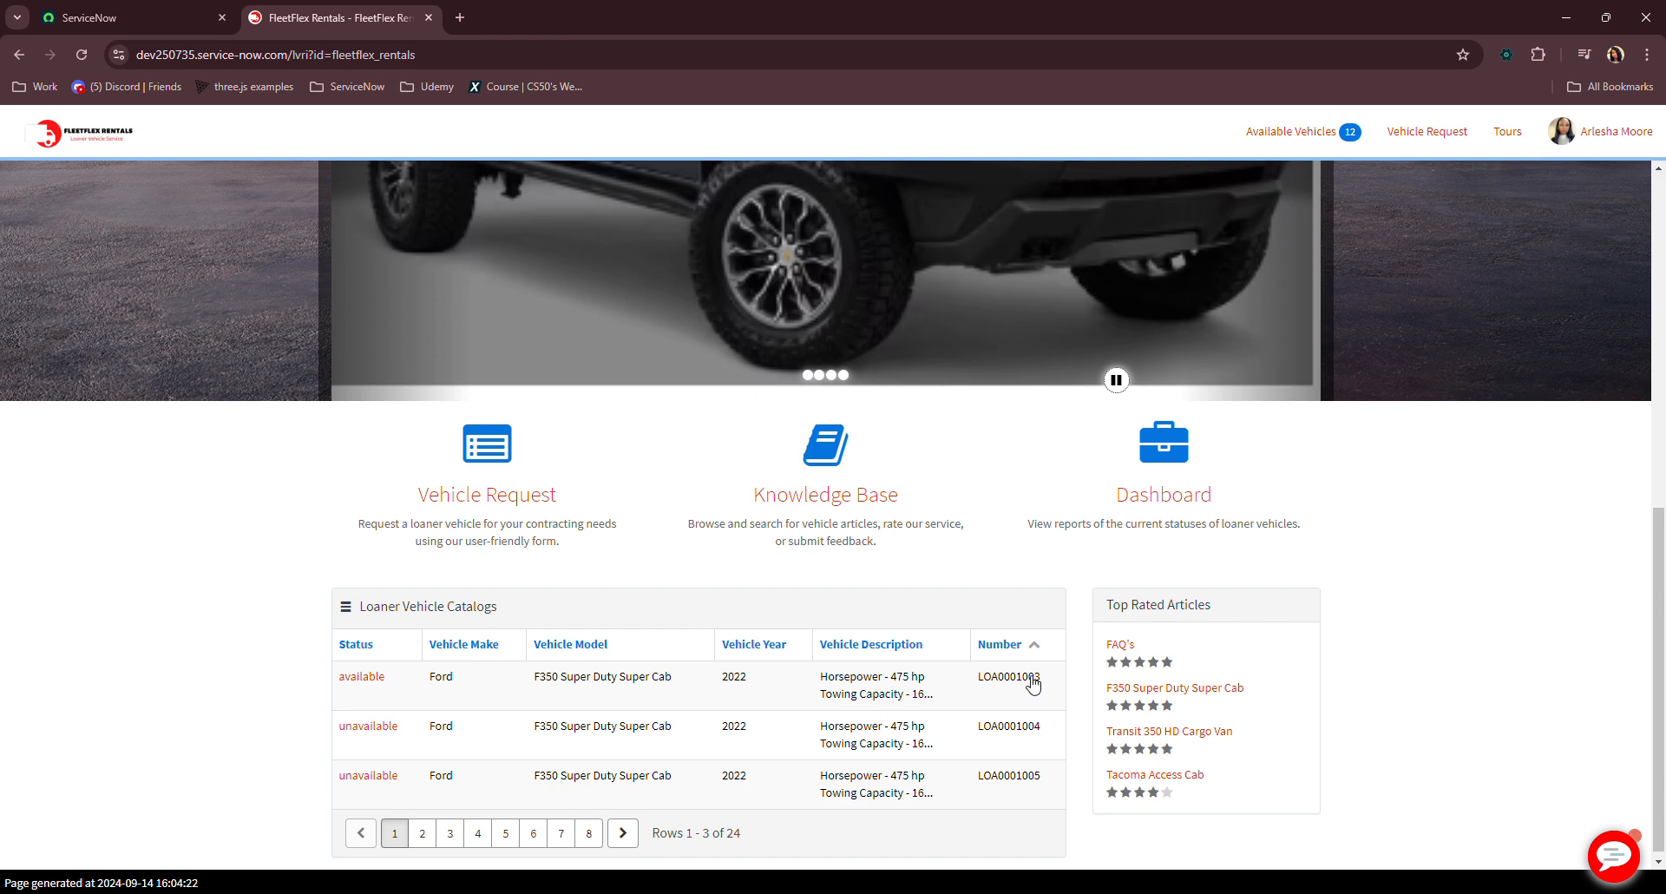
left_click(476, 508)
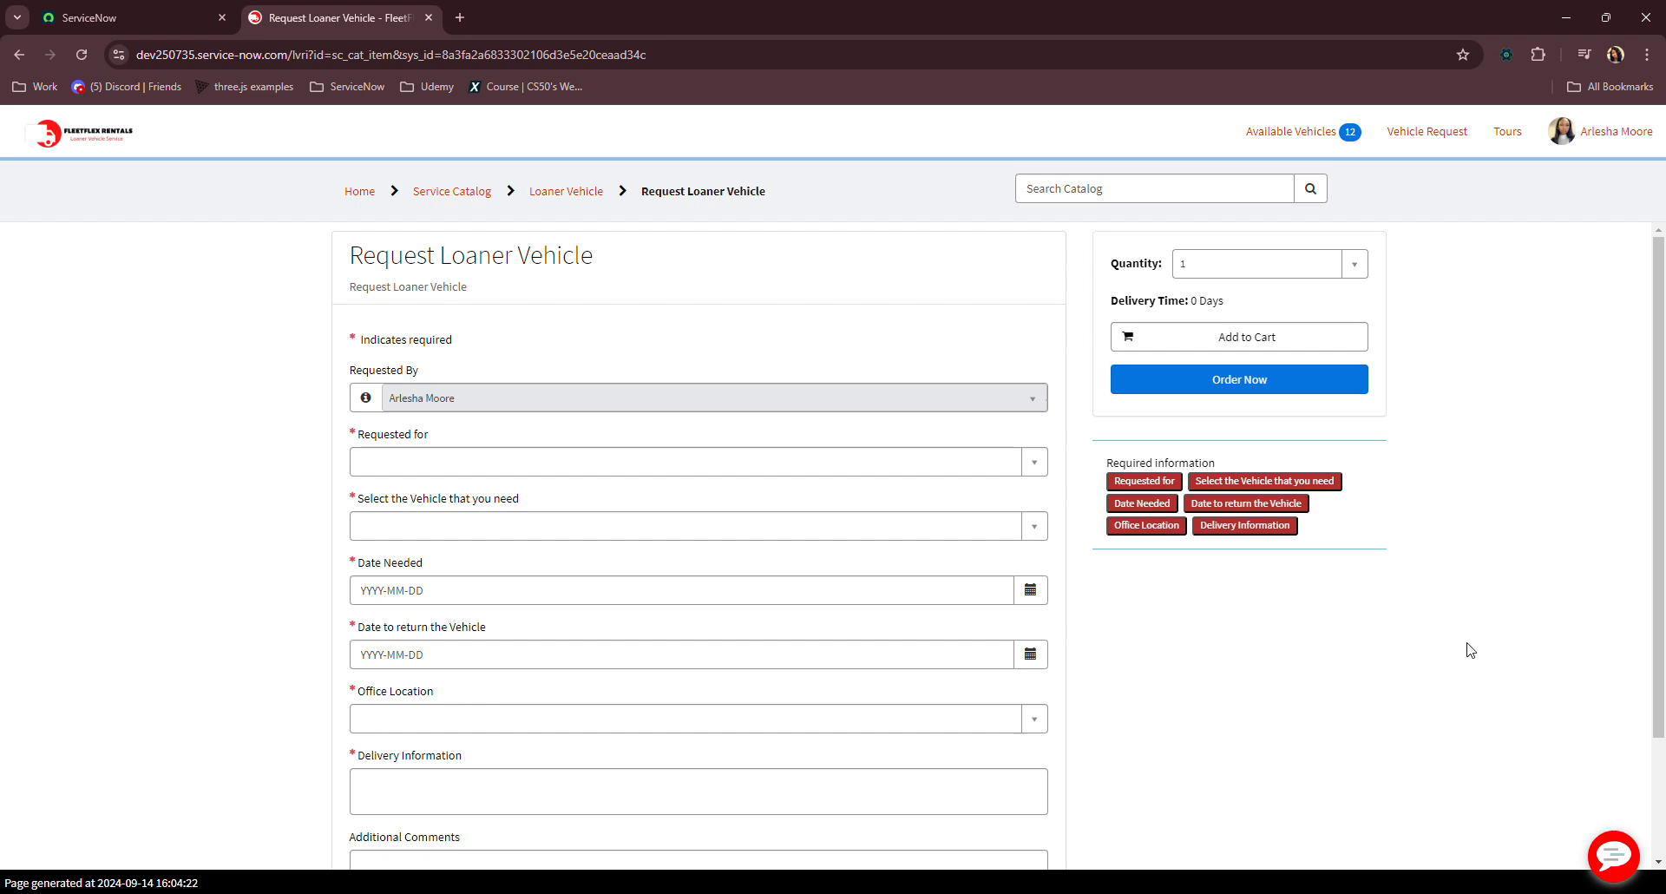
left_click(1017, 469)
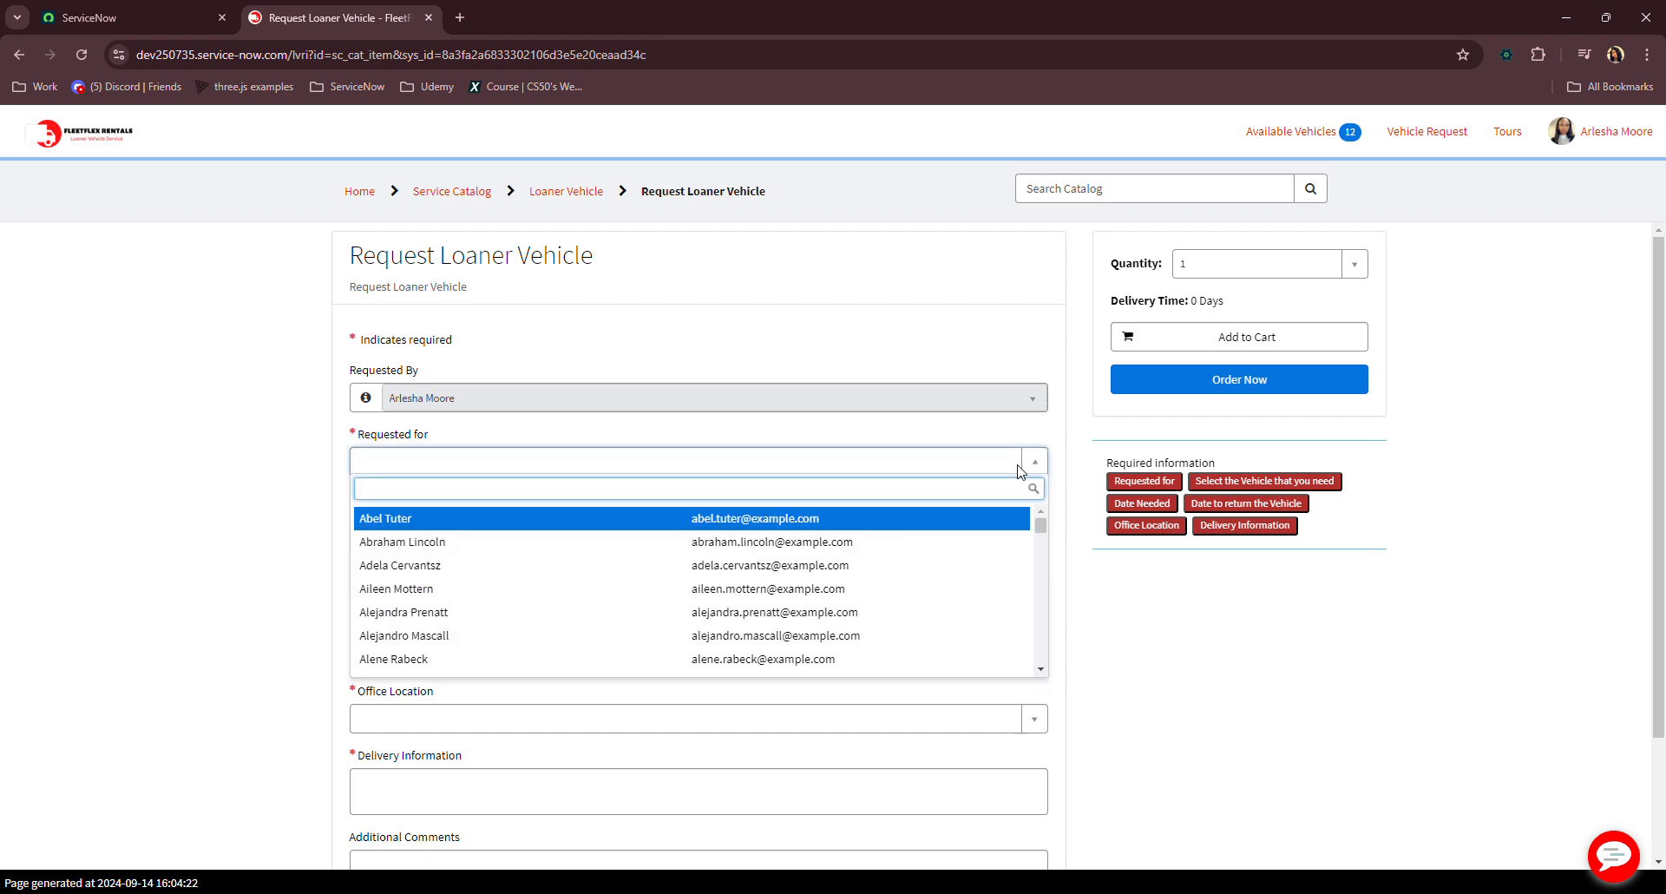
left_click(439, 565)
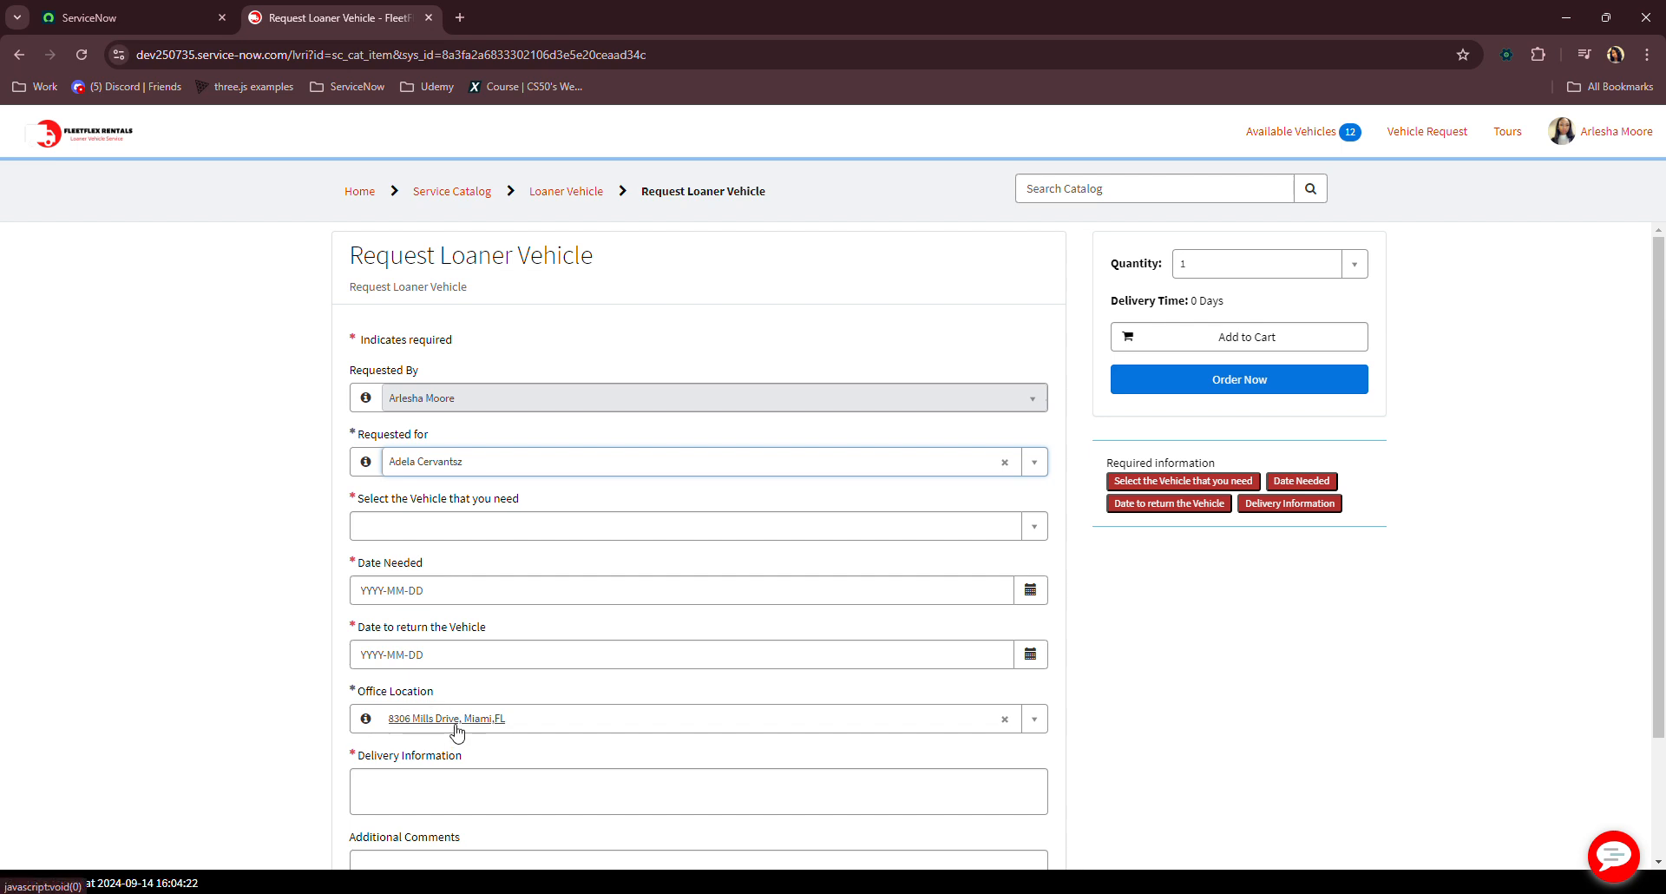
Step: Select vehicle LOA0001003 for the request and set Date Needed to 2024-09-16
left_click(1023, 529)
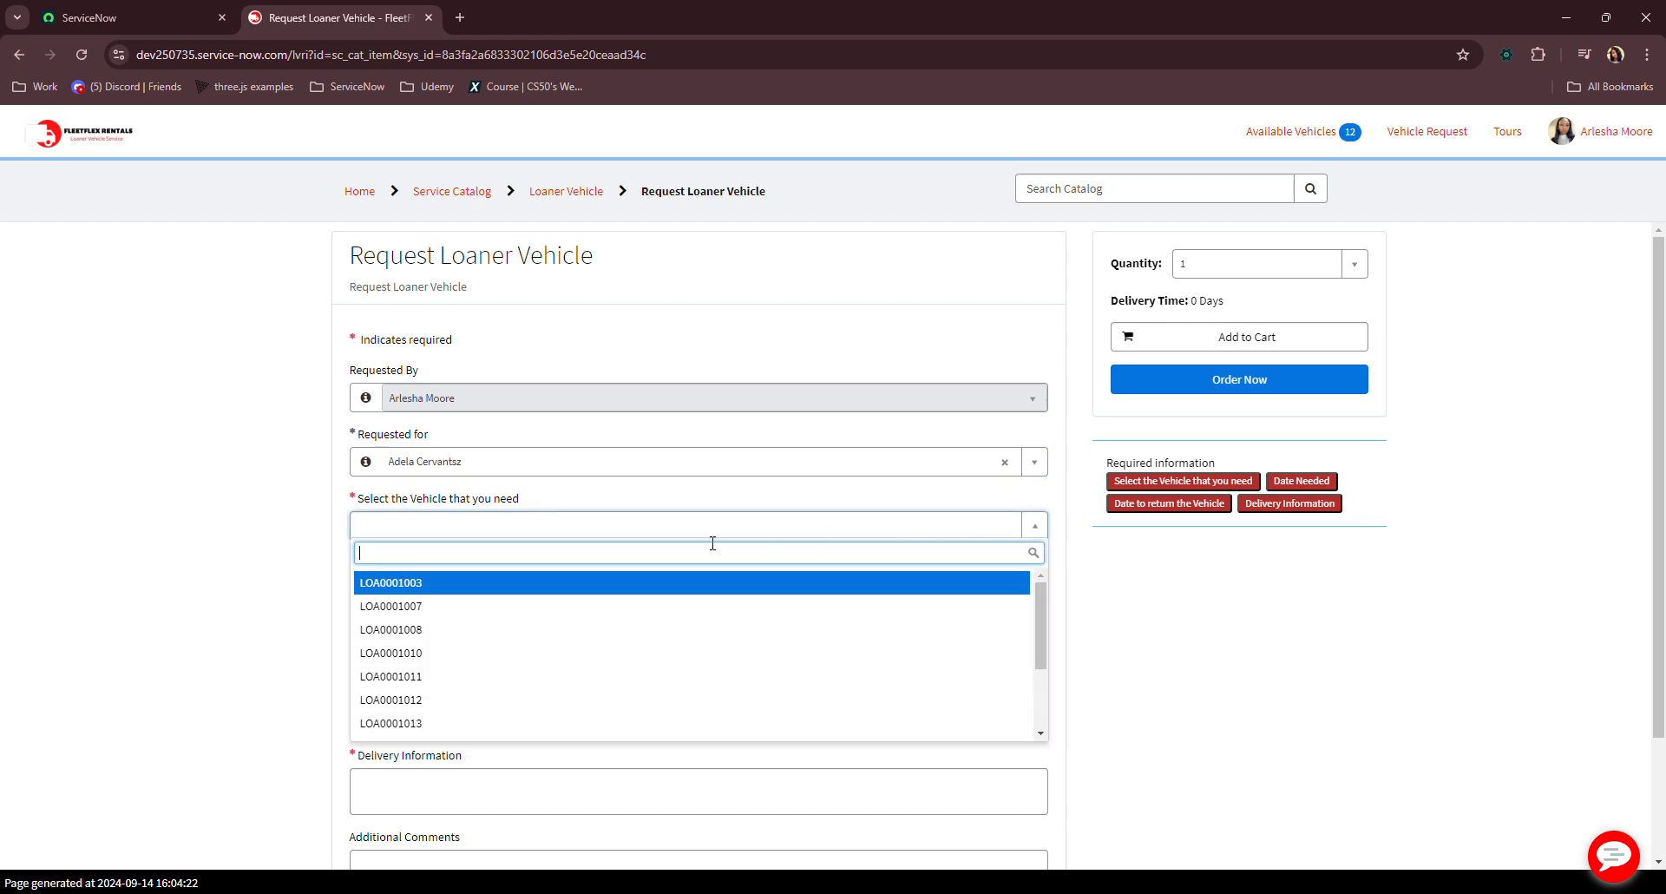
left_click(421, 589)
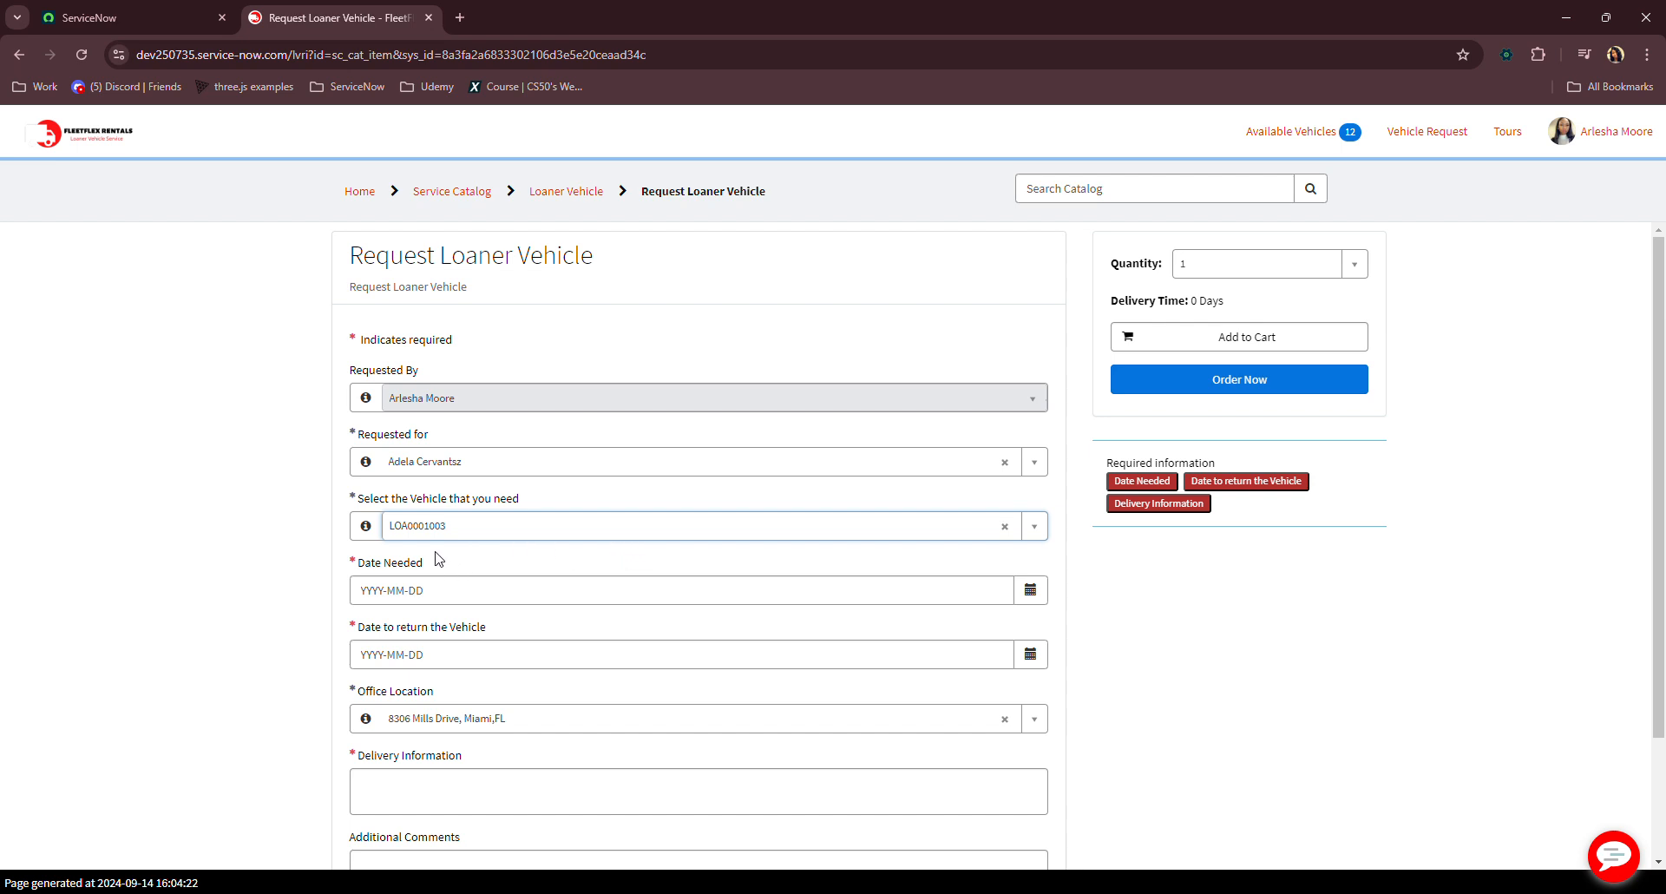
left_click(1030, 591)
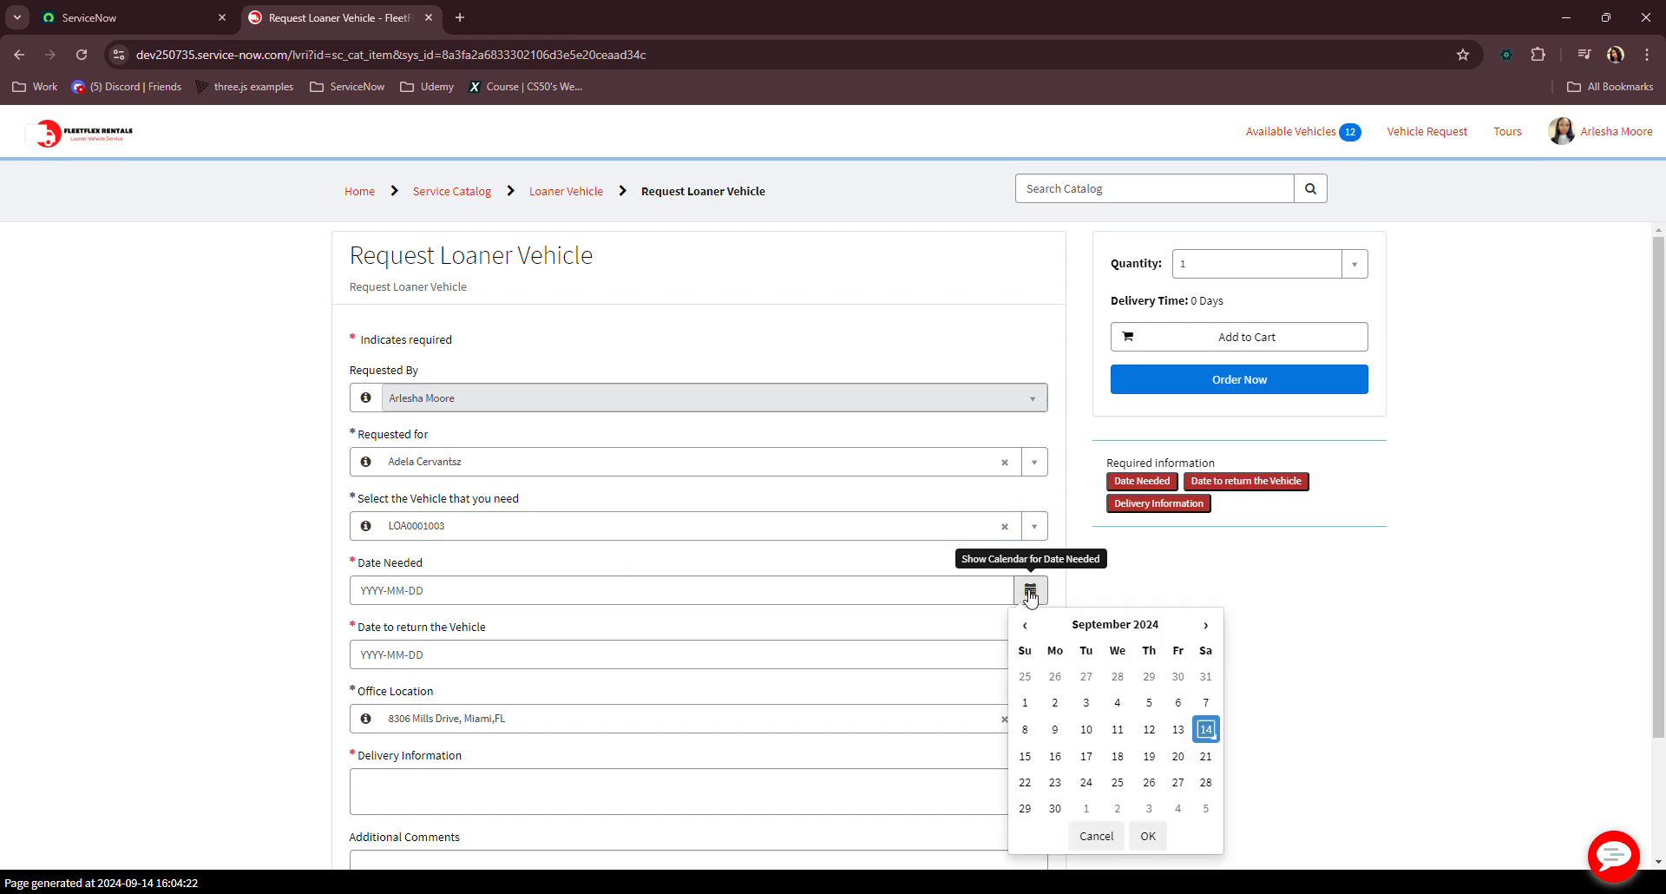
left_click(1055, 757)
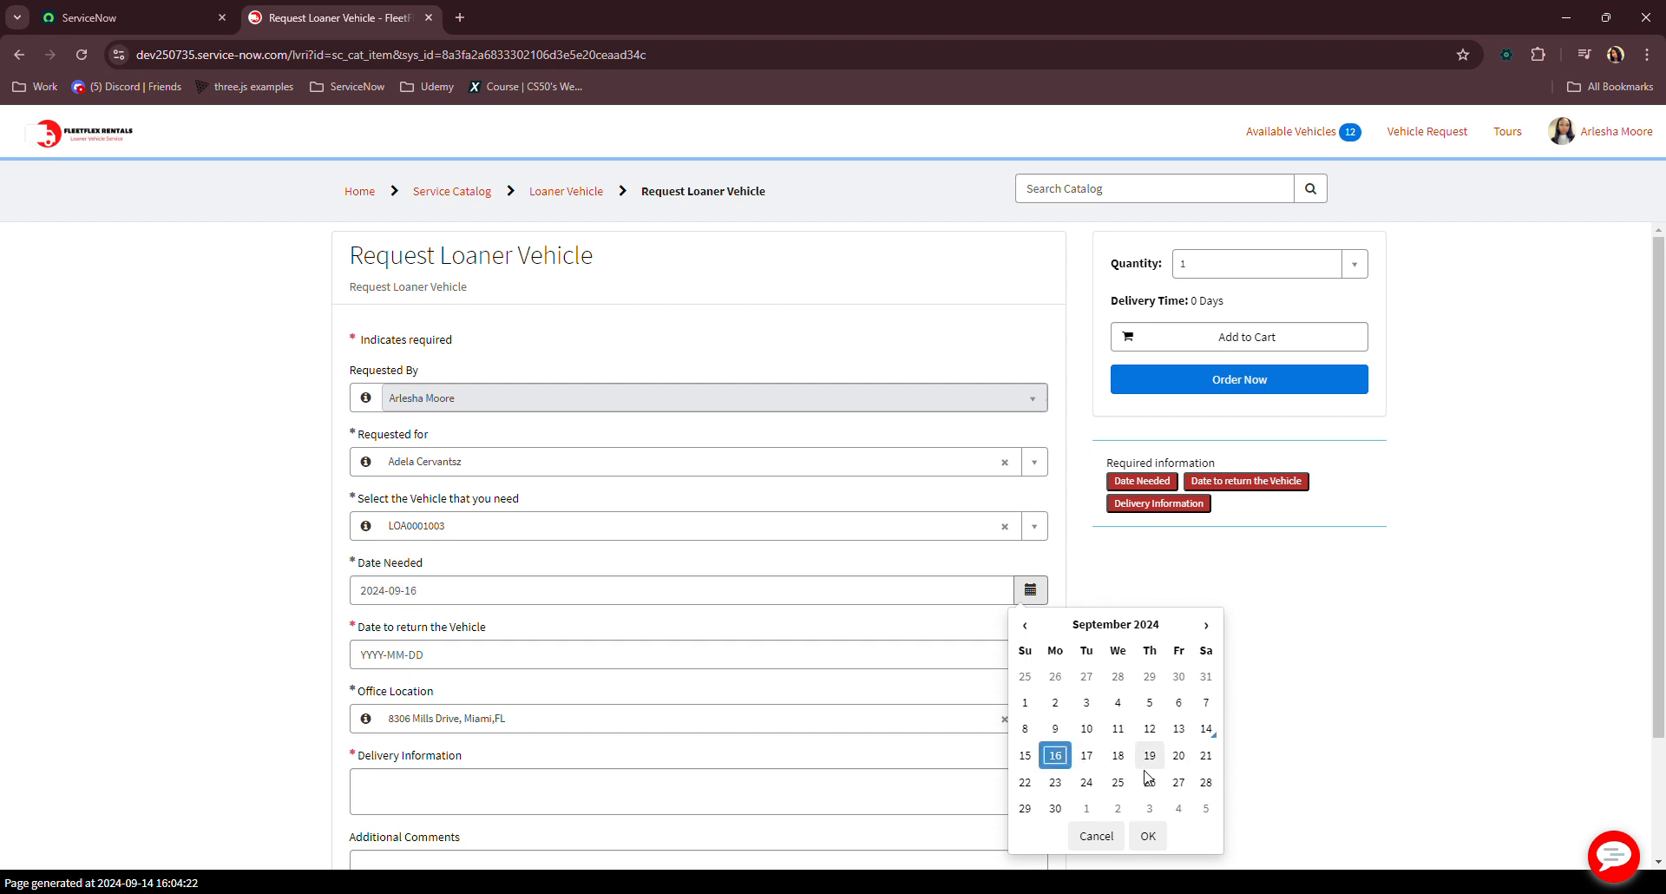
left_click(1148, 837)
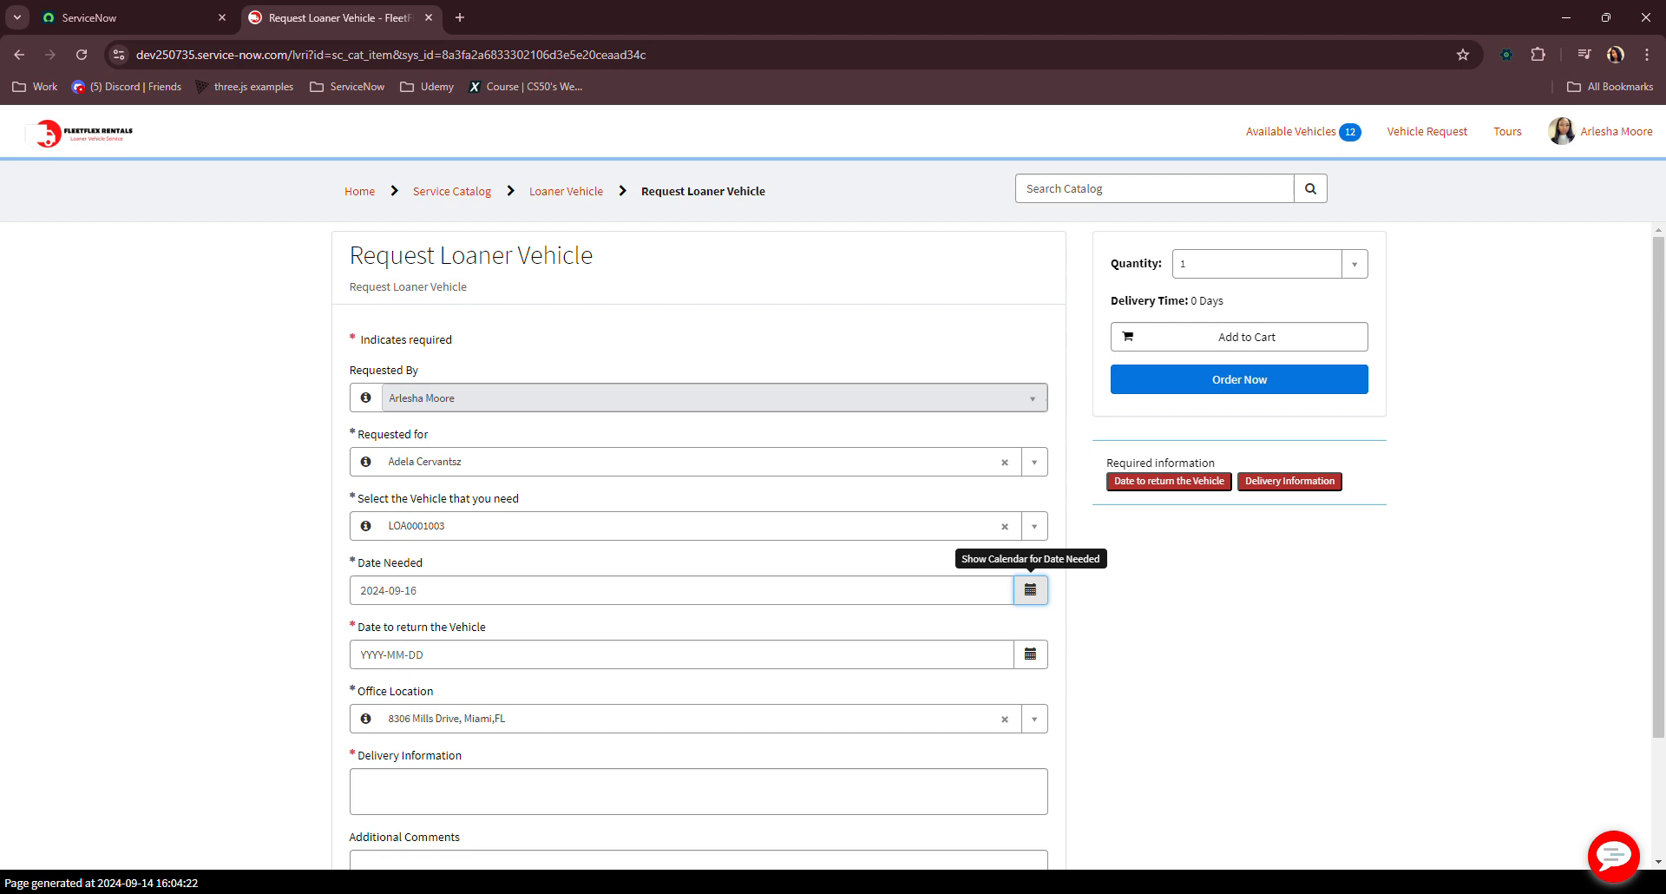
Step: Try to set Date to return the Vehicle to 2024-09-15, one day before the date needed, and dismiss the resulting alert
left_click(1028, 656)
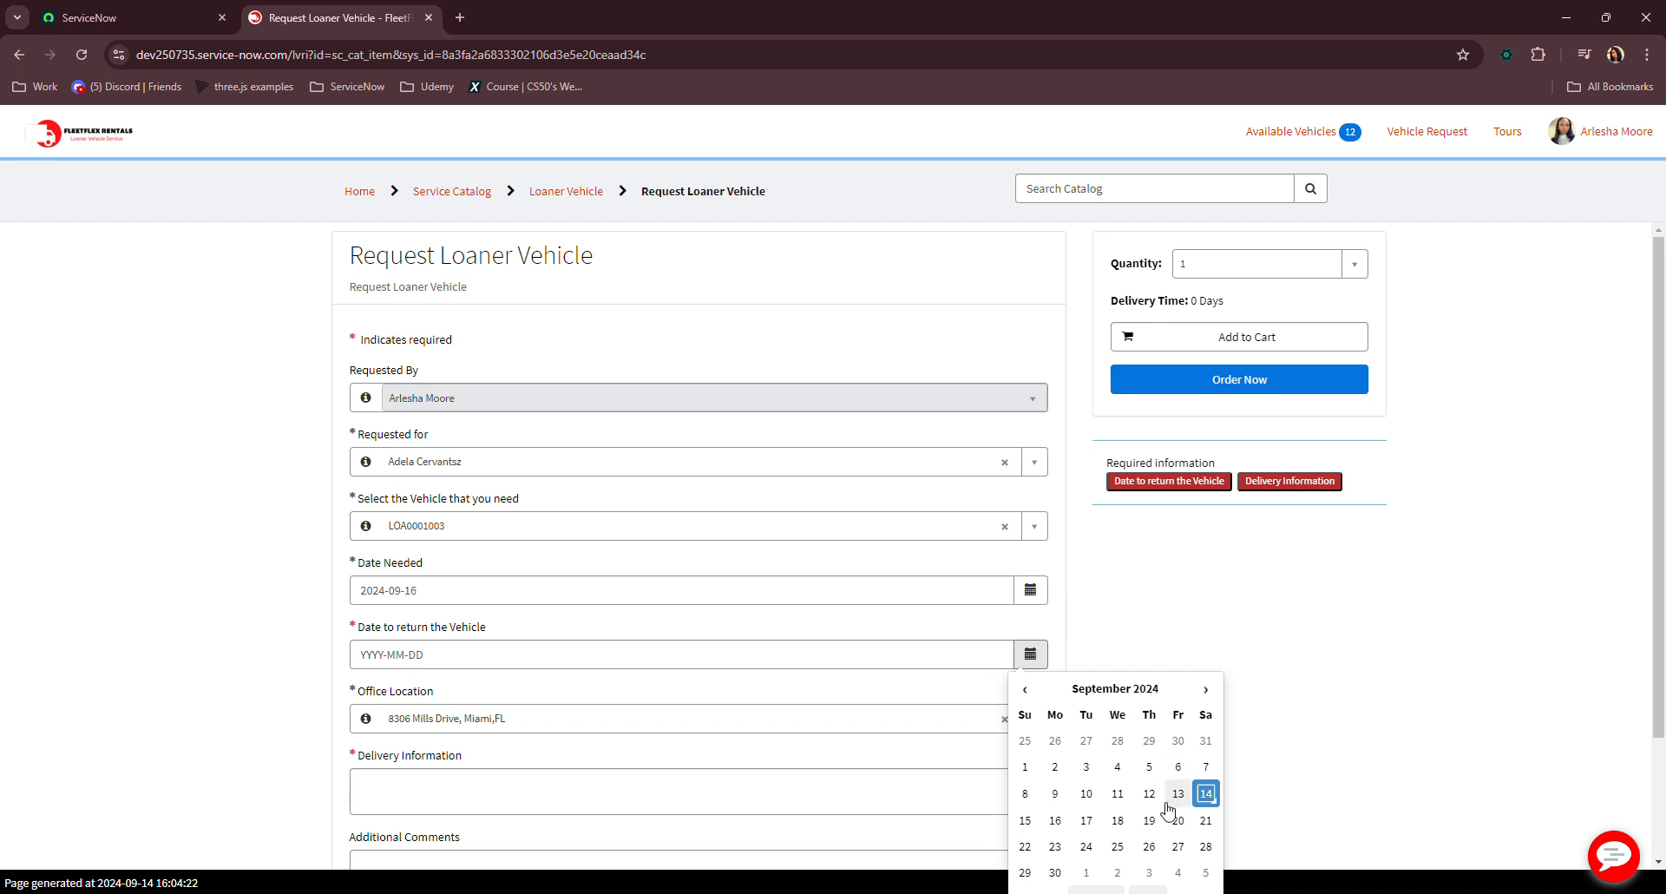
left_click(1025, 820)
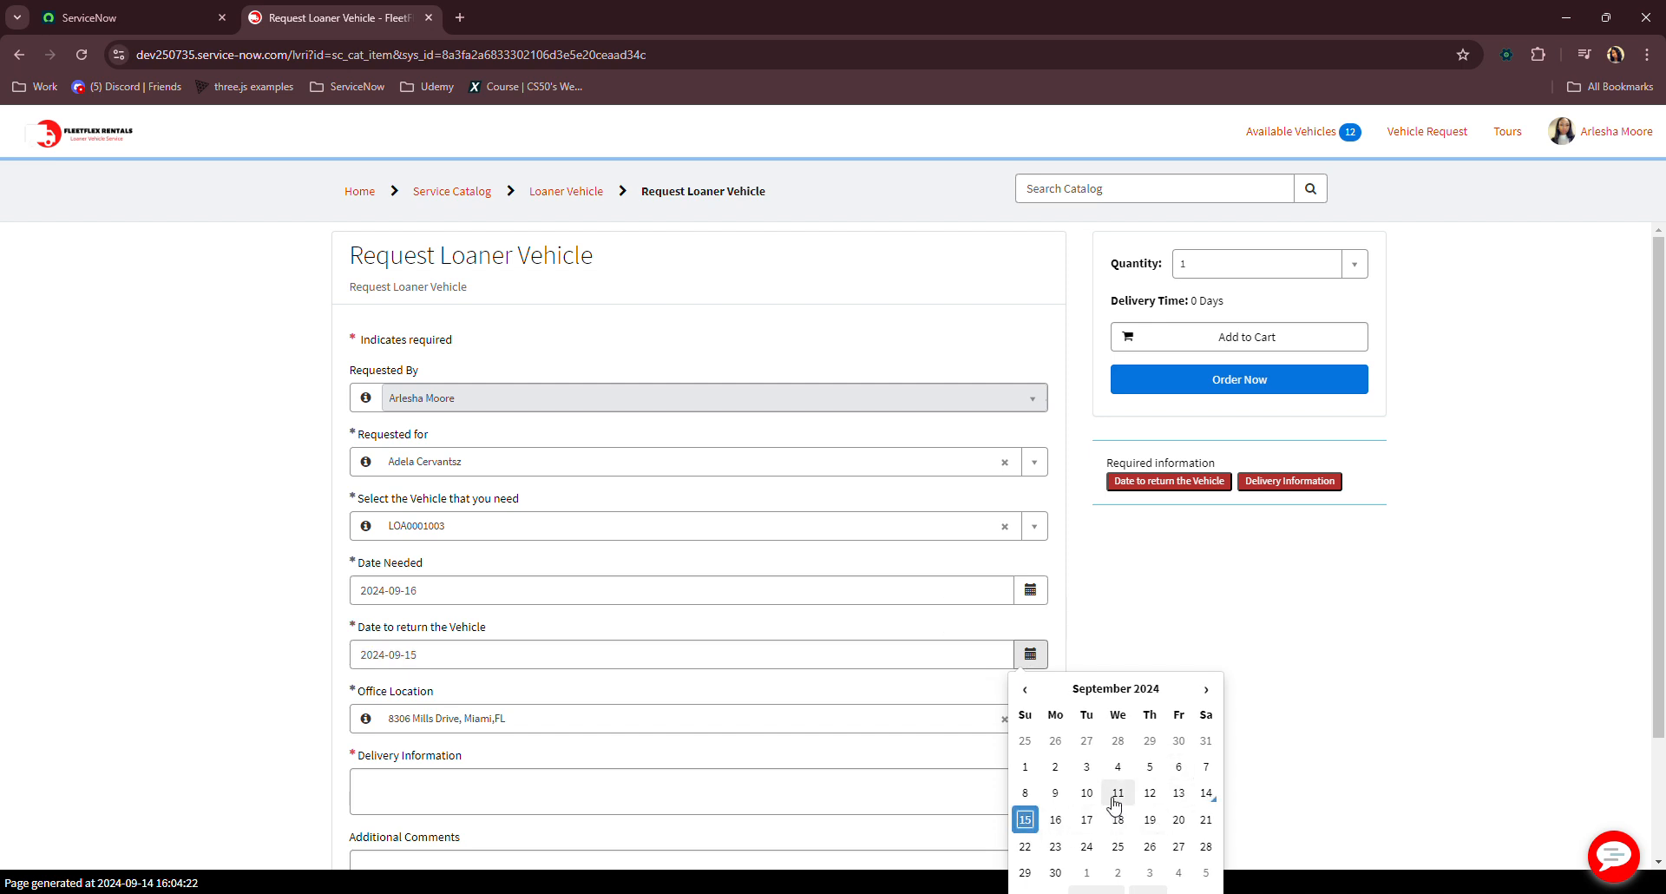
scroll(1163, 725, "down", 2)
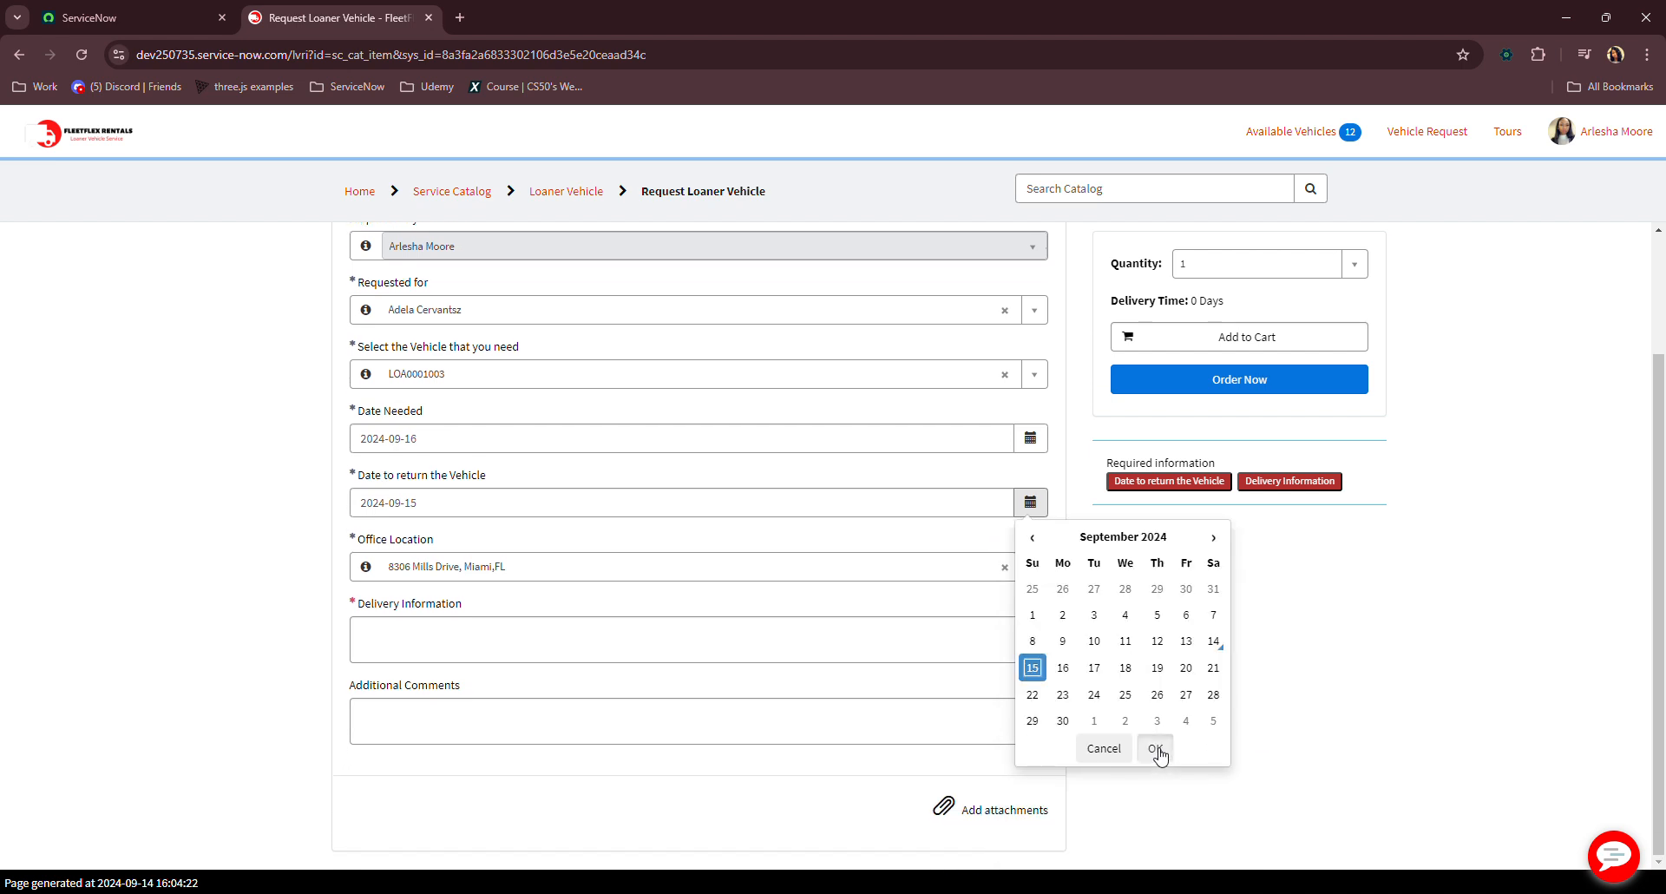
left_click(1156, 748)
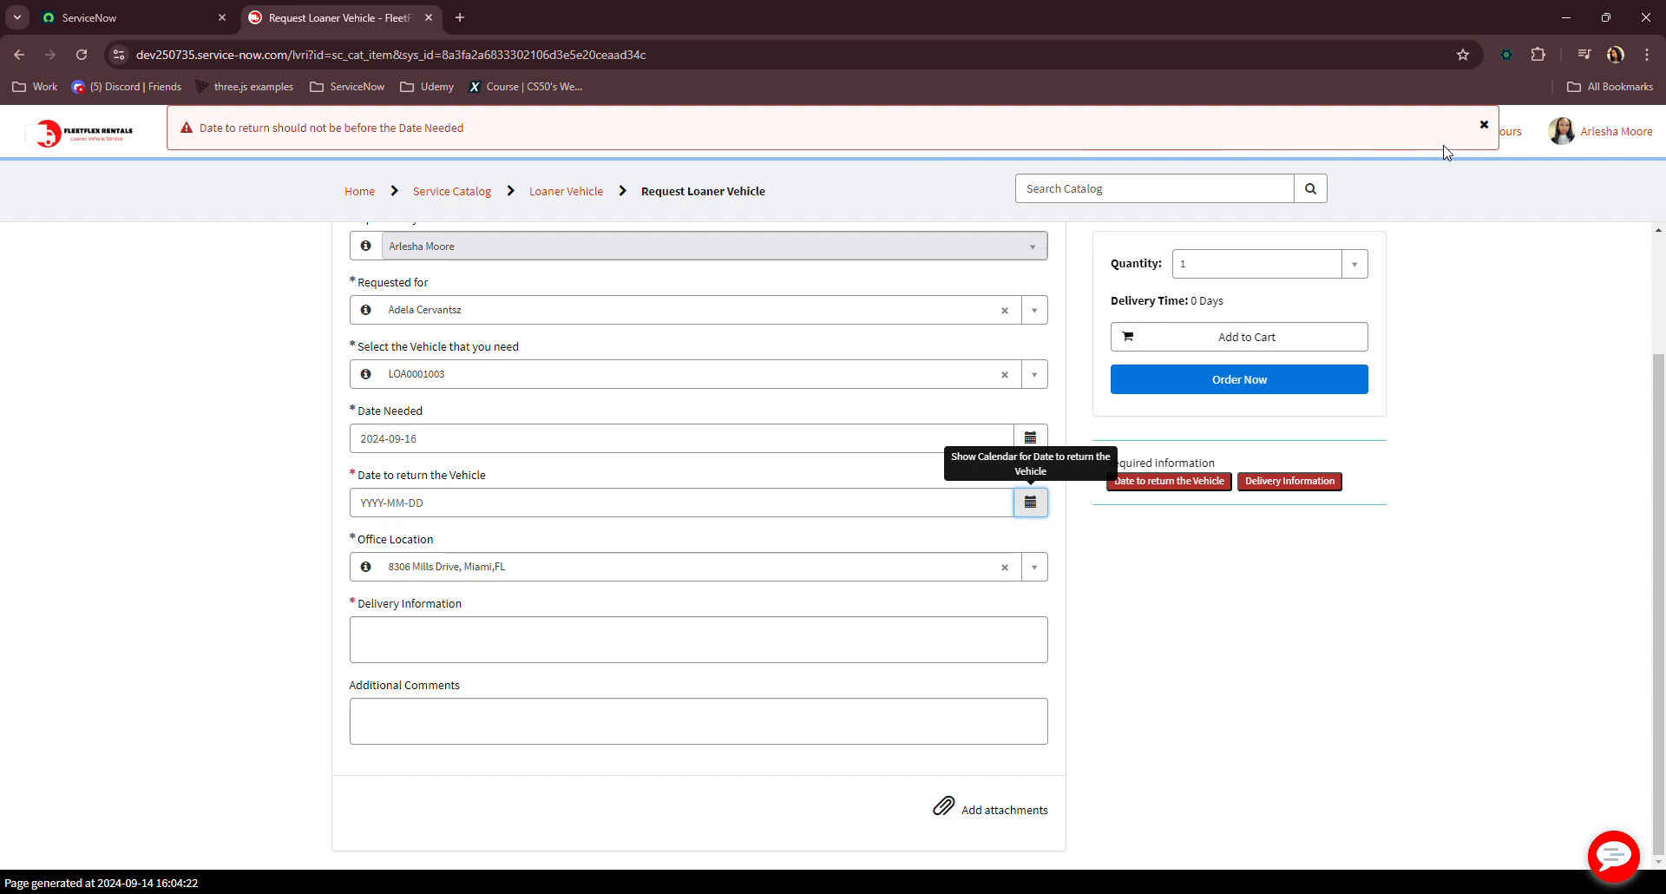
left_click(1484, 124)
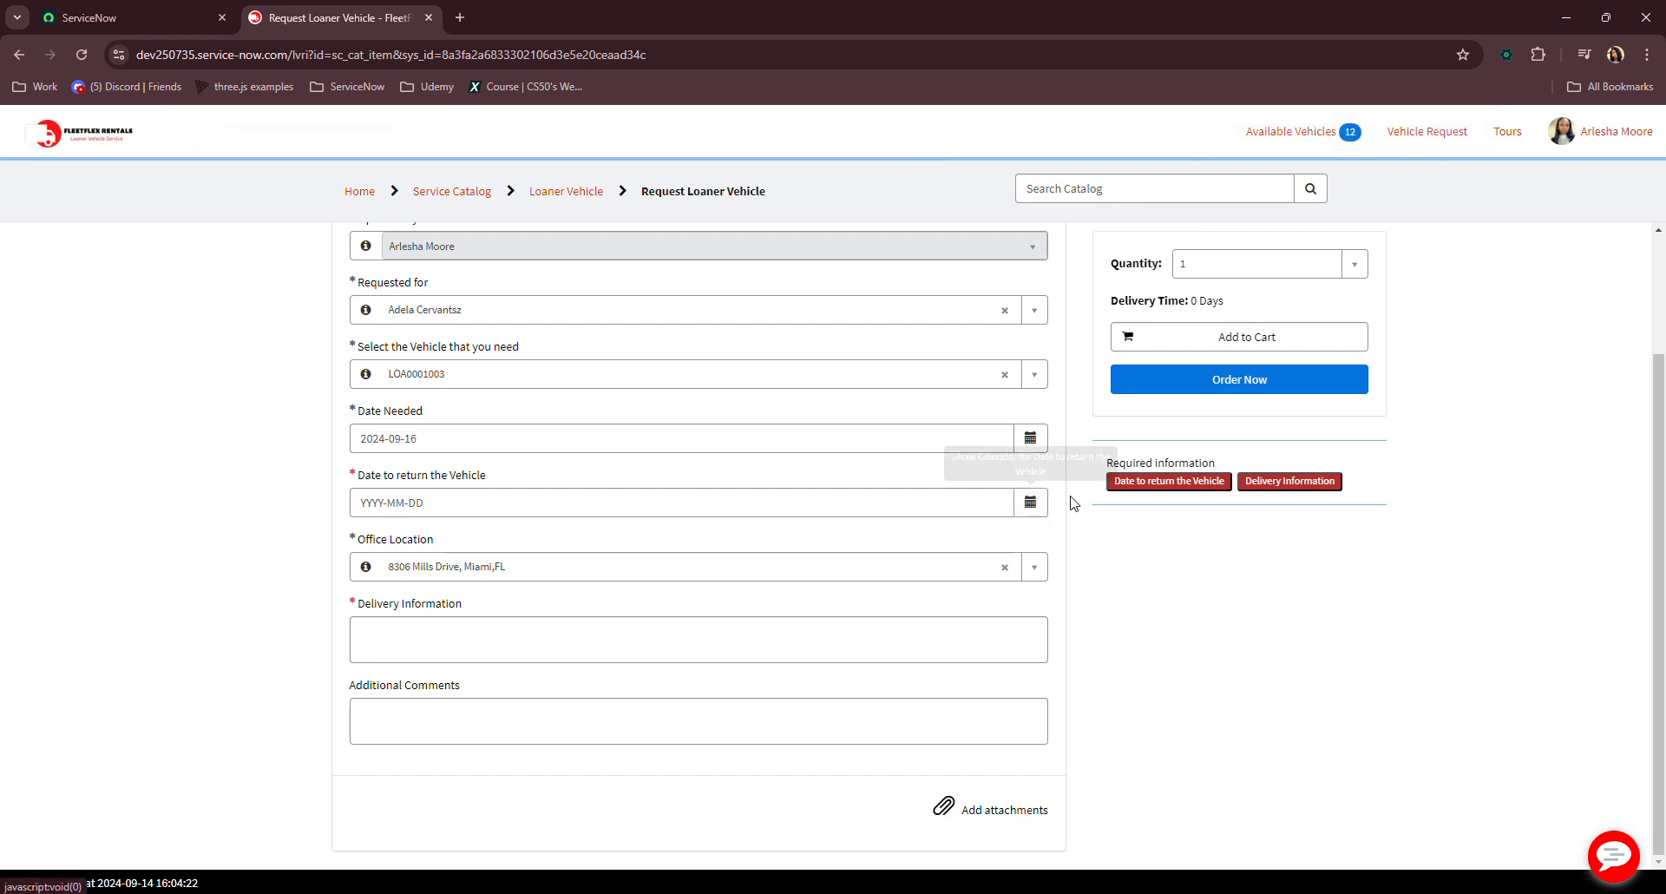
Step: Set Date to return the Vehicle to 2024-09-30 and enter "Deliver to warehouse." as the delivery information
left_click(1030, 502)
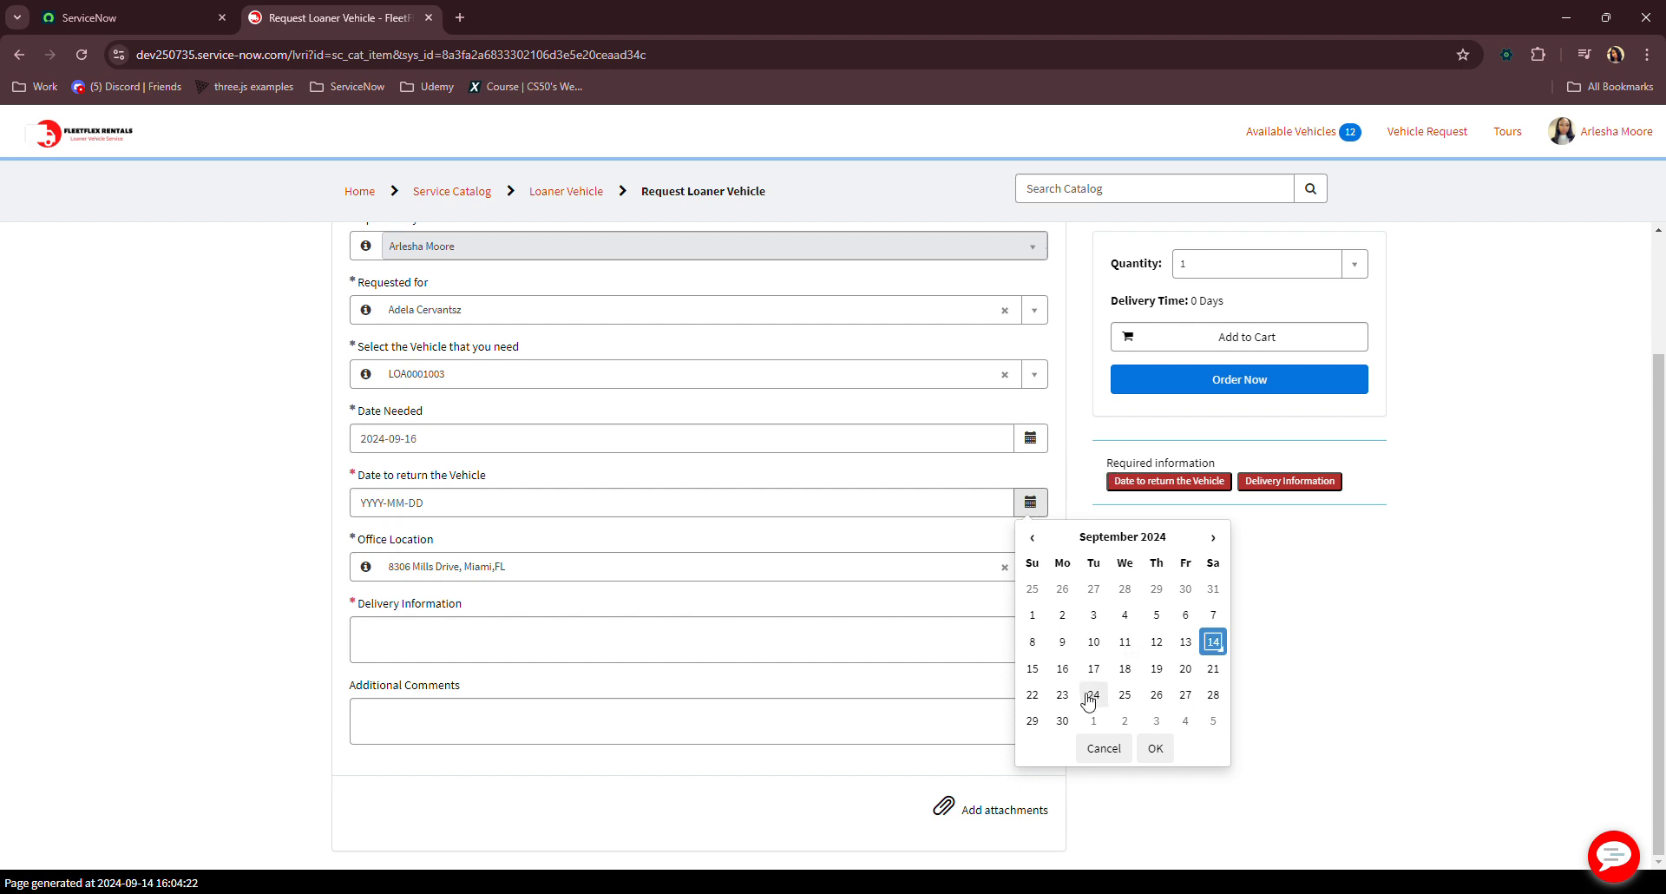
left_click(1062, 720)
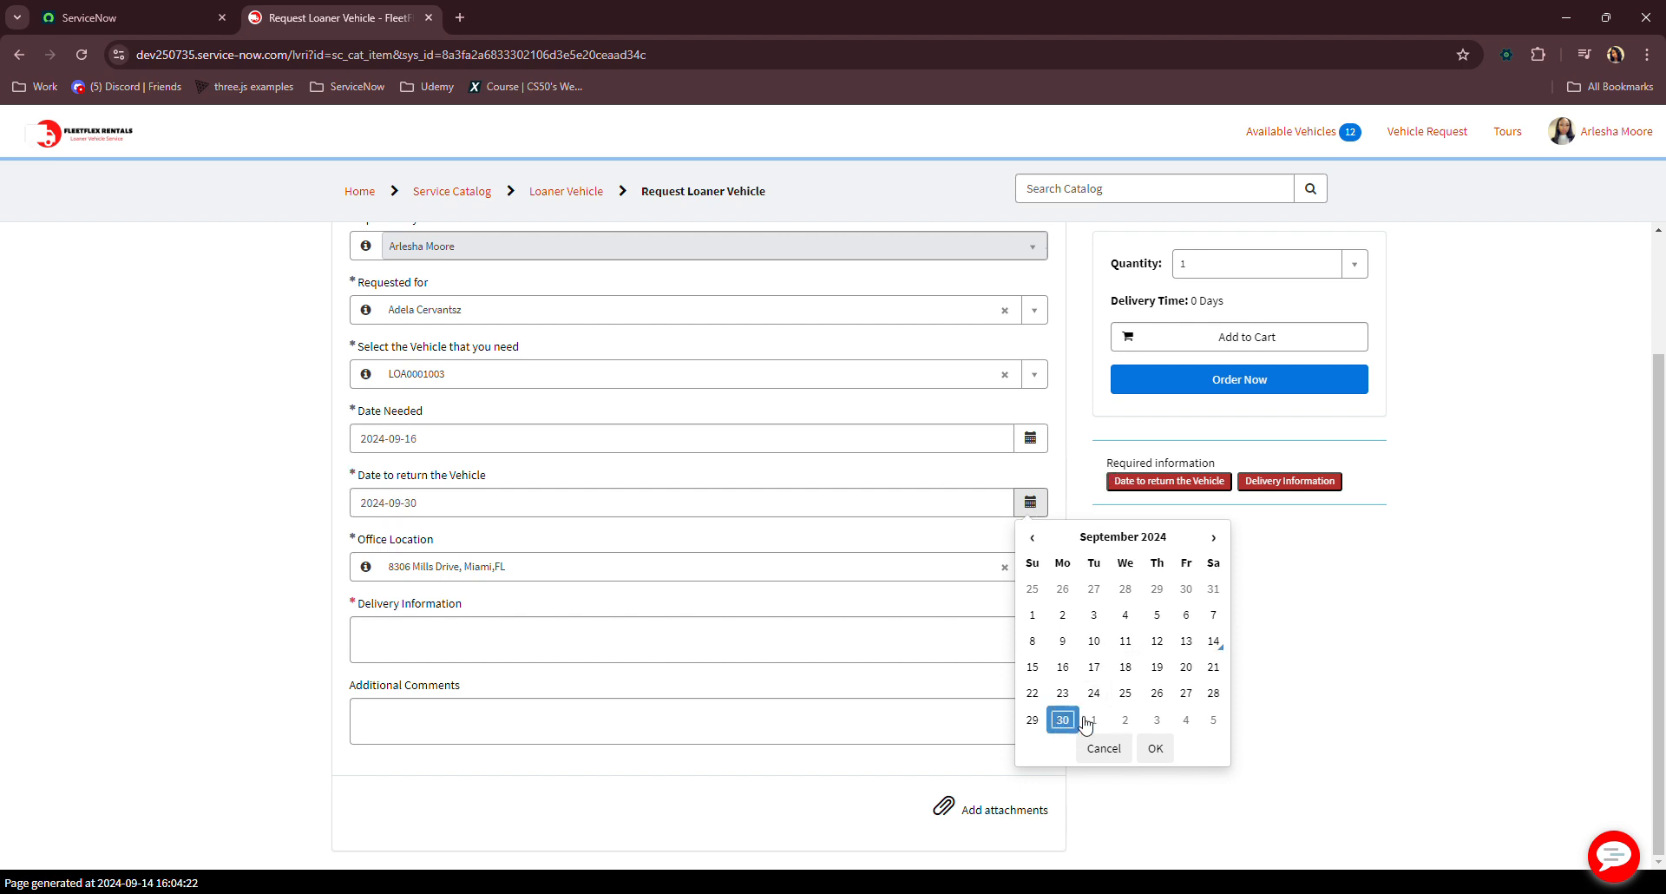
left_click(1155, 748)
left_click(654, 635)
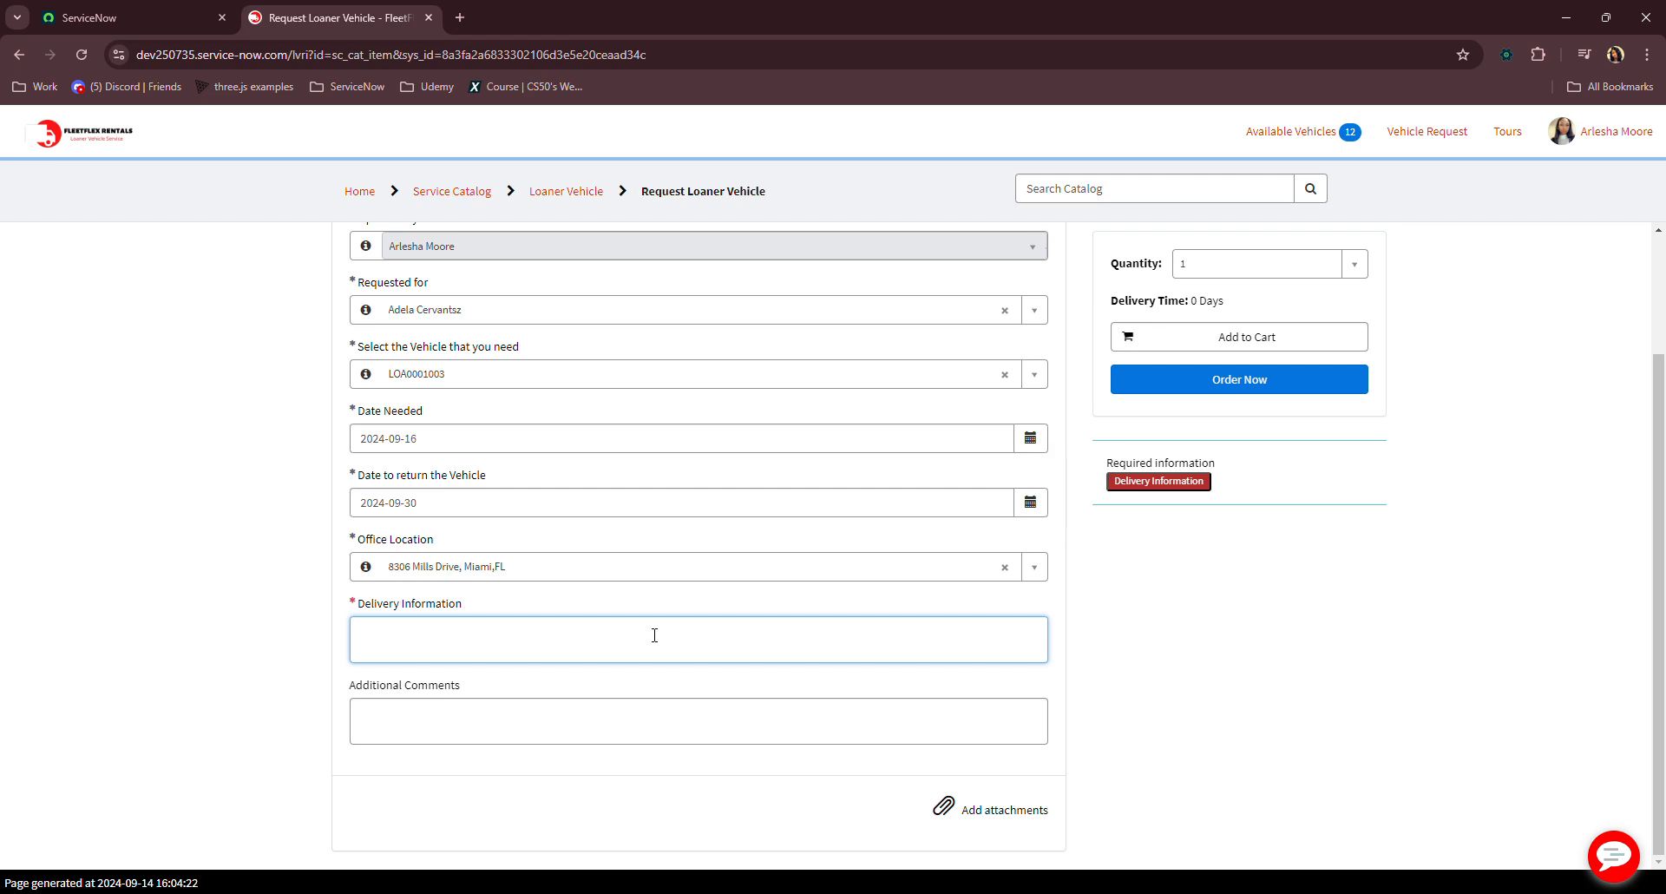
type("Deliver to ")
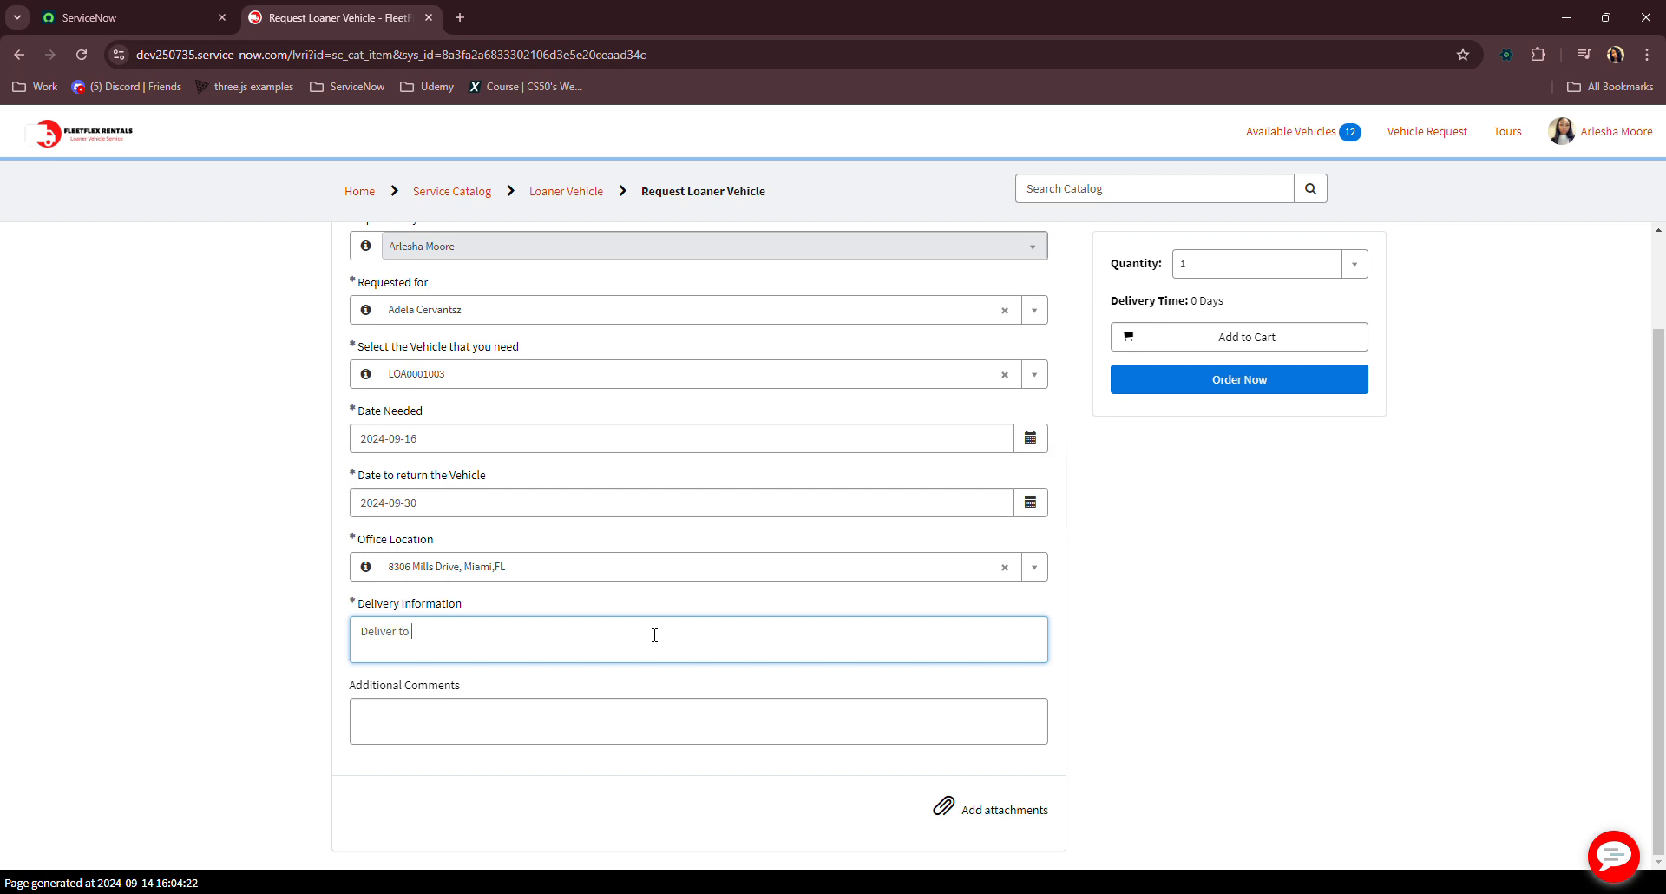
type("warehouse.")
Step: Order the loaner vehicle, set Request for to the same person as the form's Requested for, and check out
left_click(1230, 384)
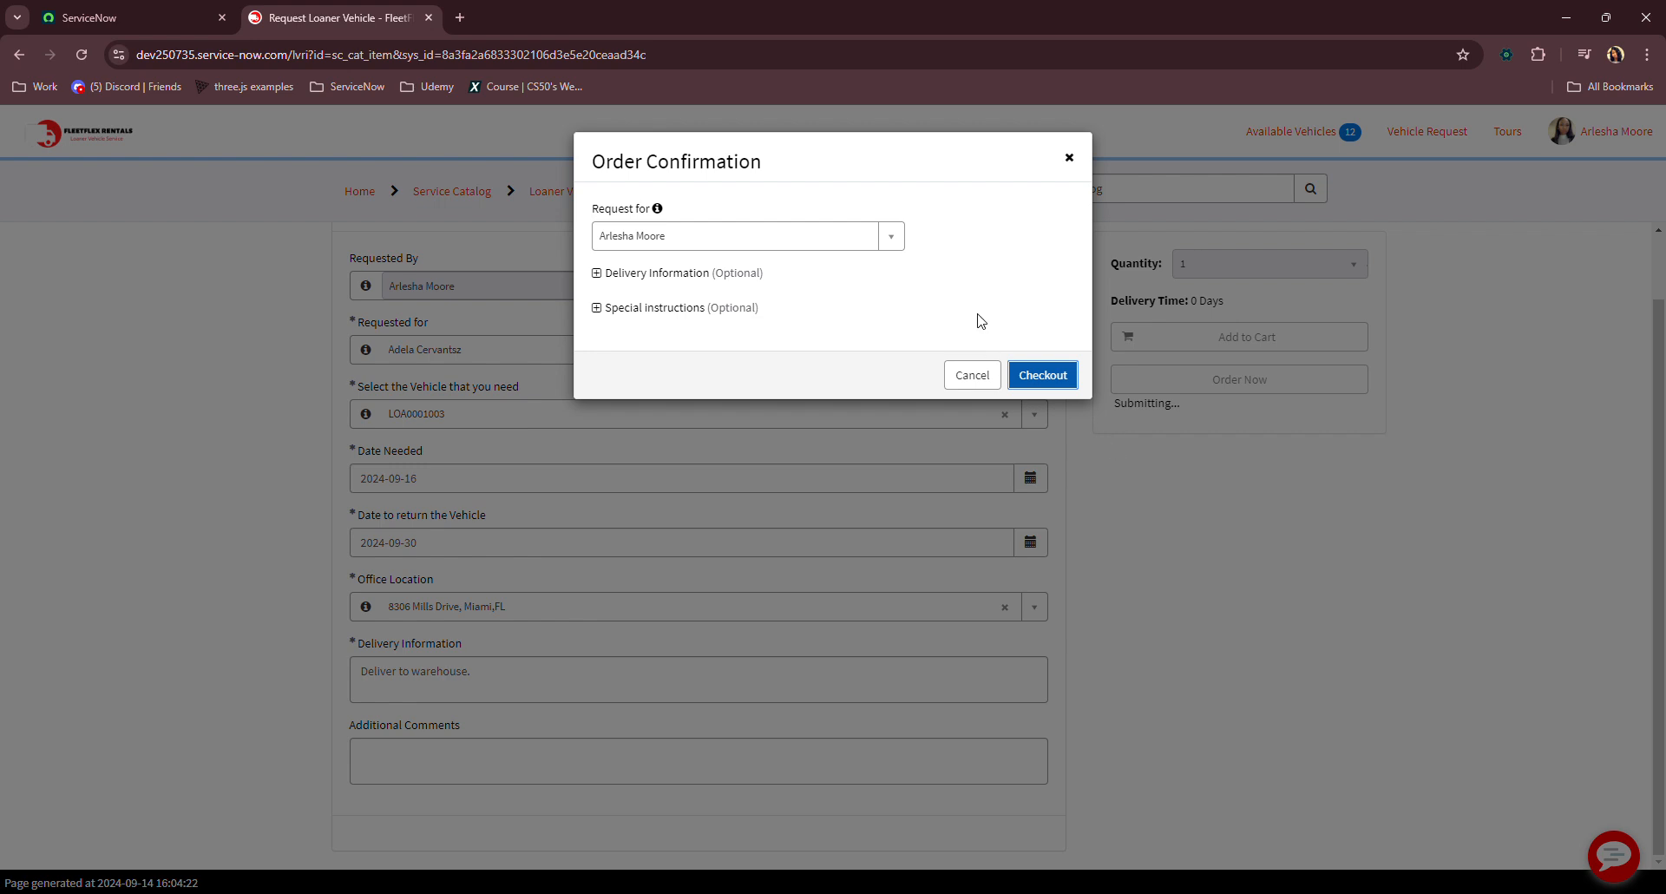
left_click(896, 240)
type("adel")
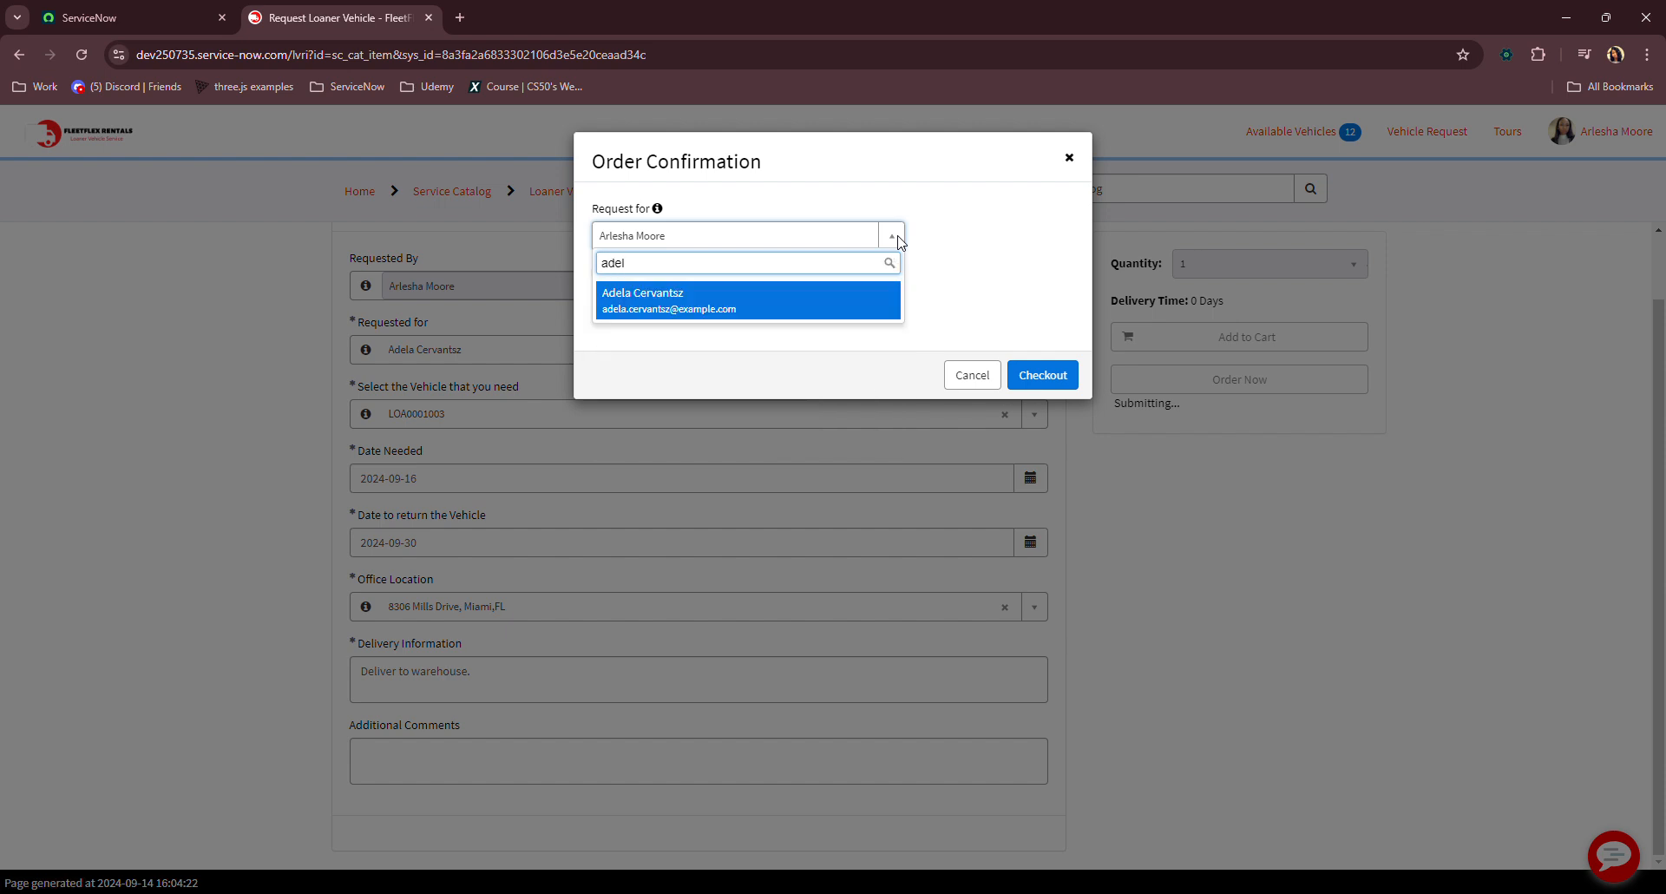
left_click(754, 310)
left_click(1042, 375)
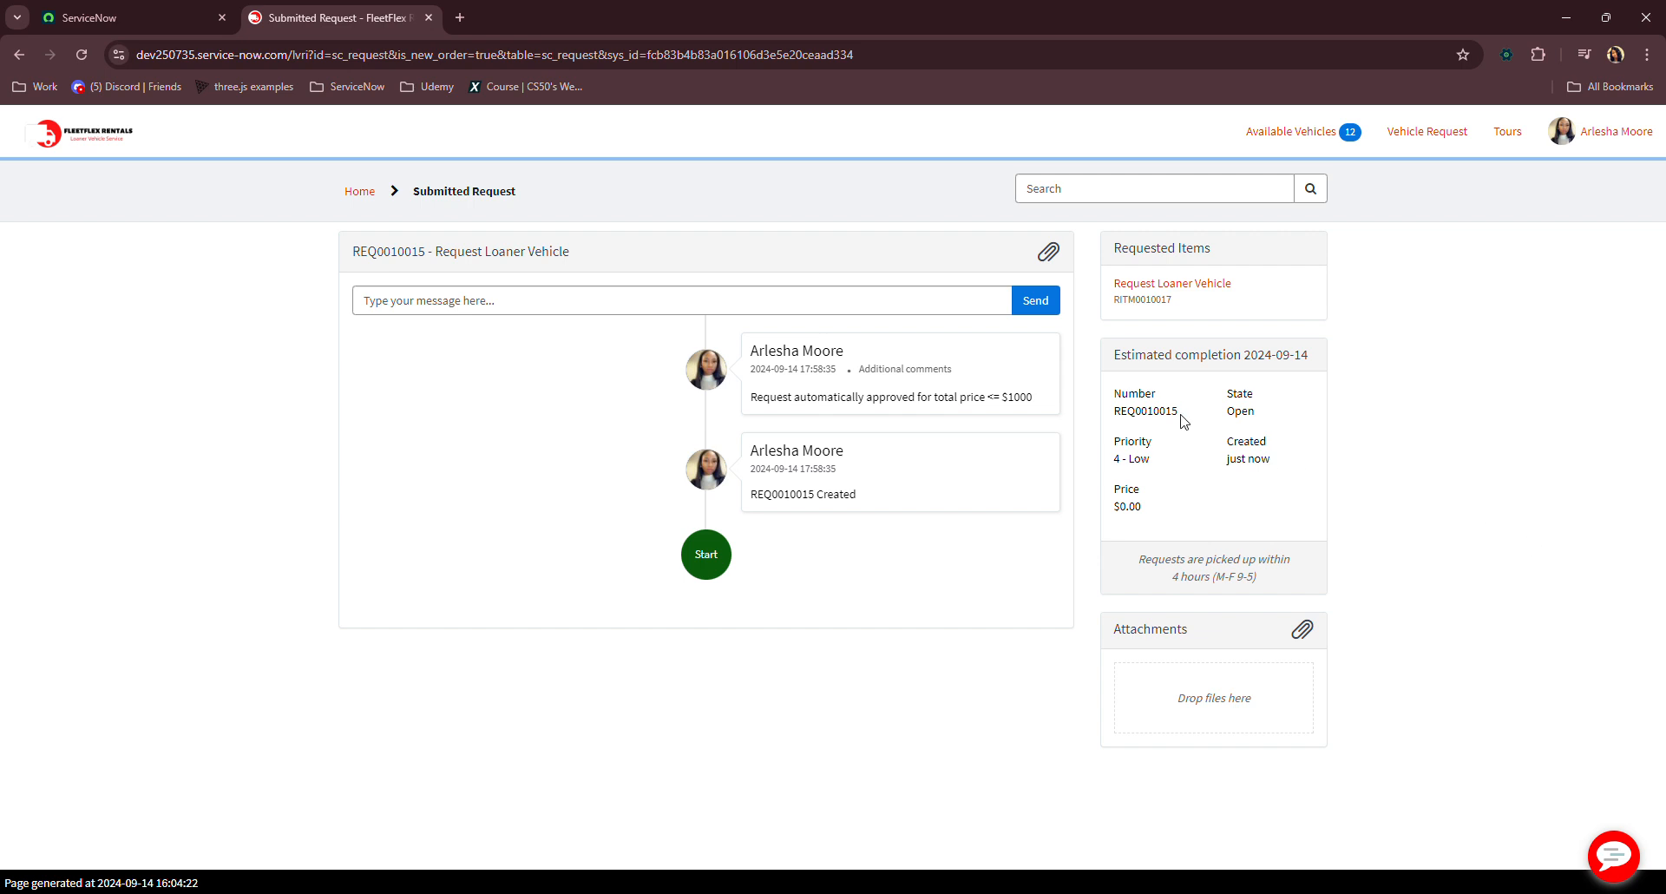
Step: Copy the submitted request's number, switch to the ServiceNow backend, and open the matching request through a global search
left_click_drag(1180, 414, 1113, 413)
key("ctrl+c")
left_click(137, 26)
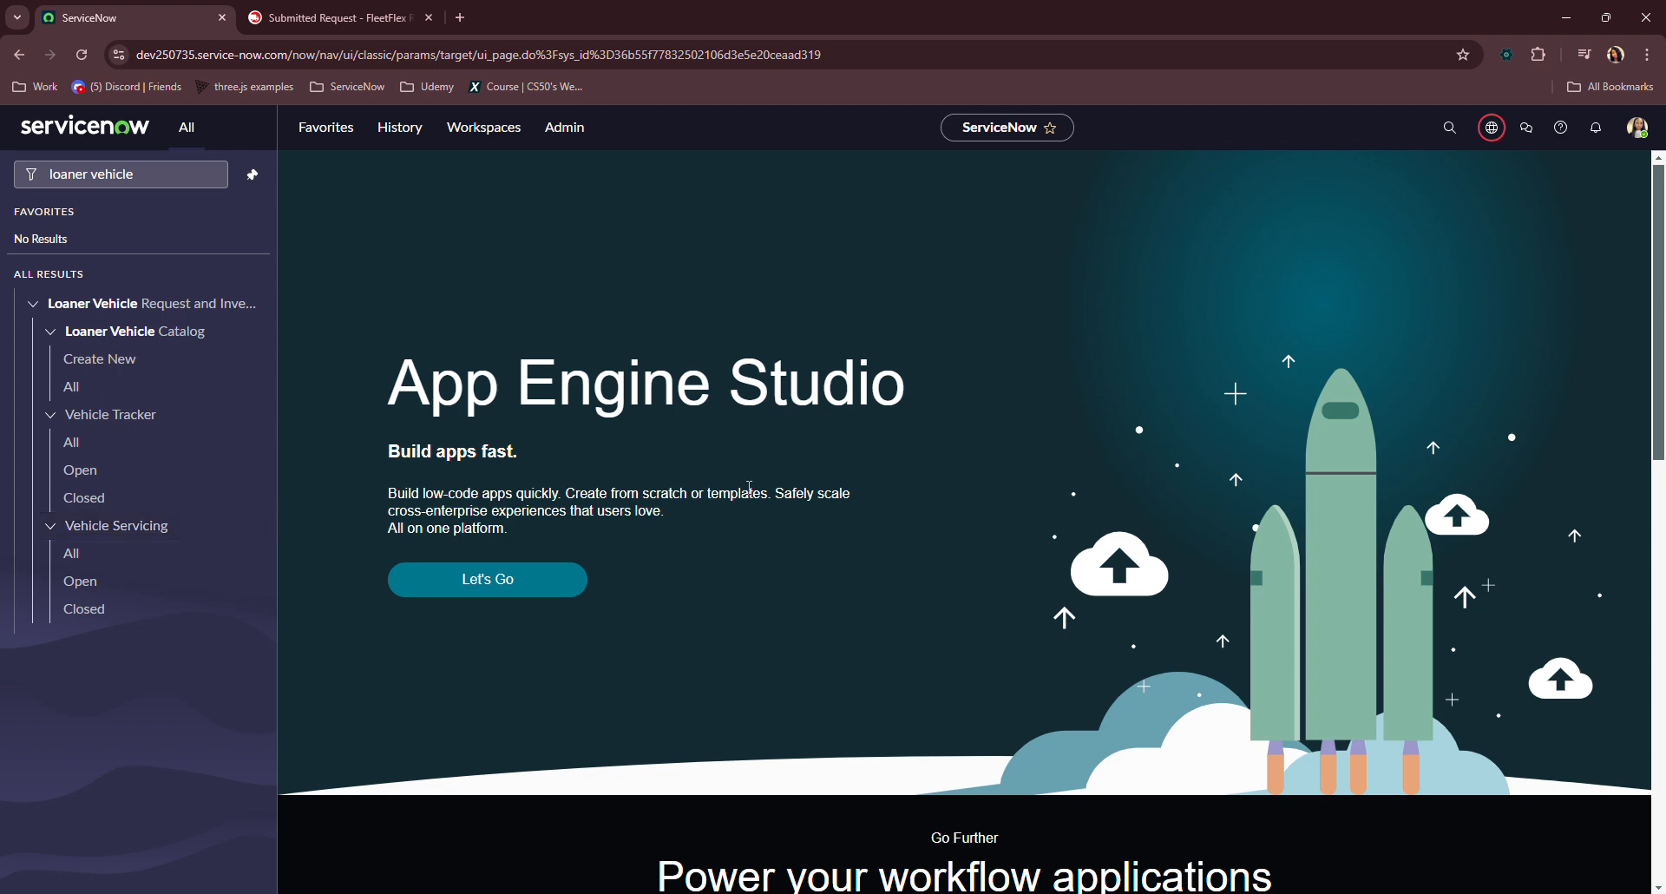
left_click(1448, 126)
key("ctrl+v")
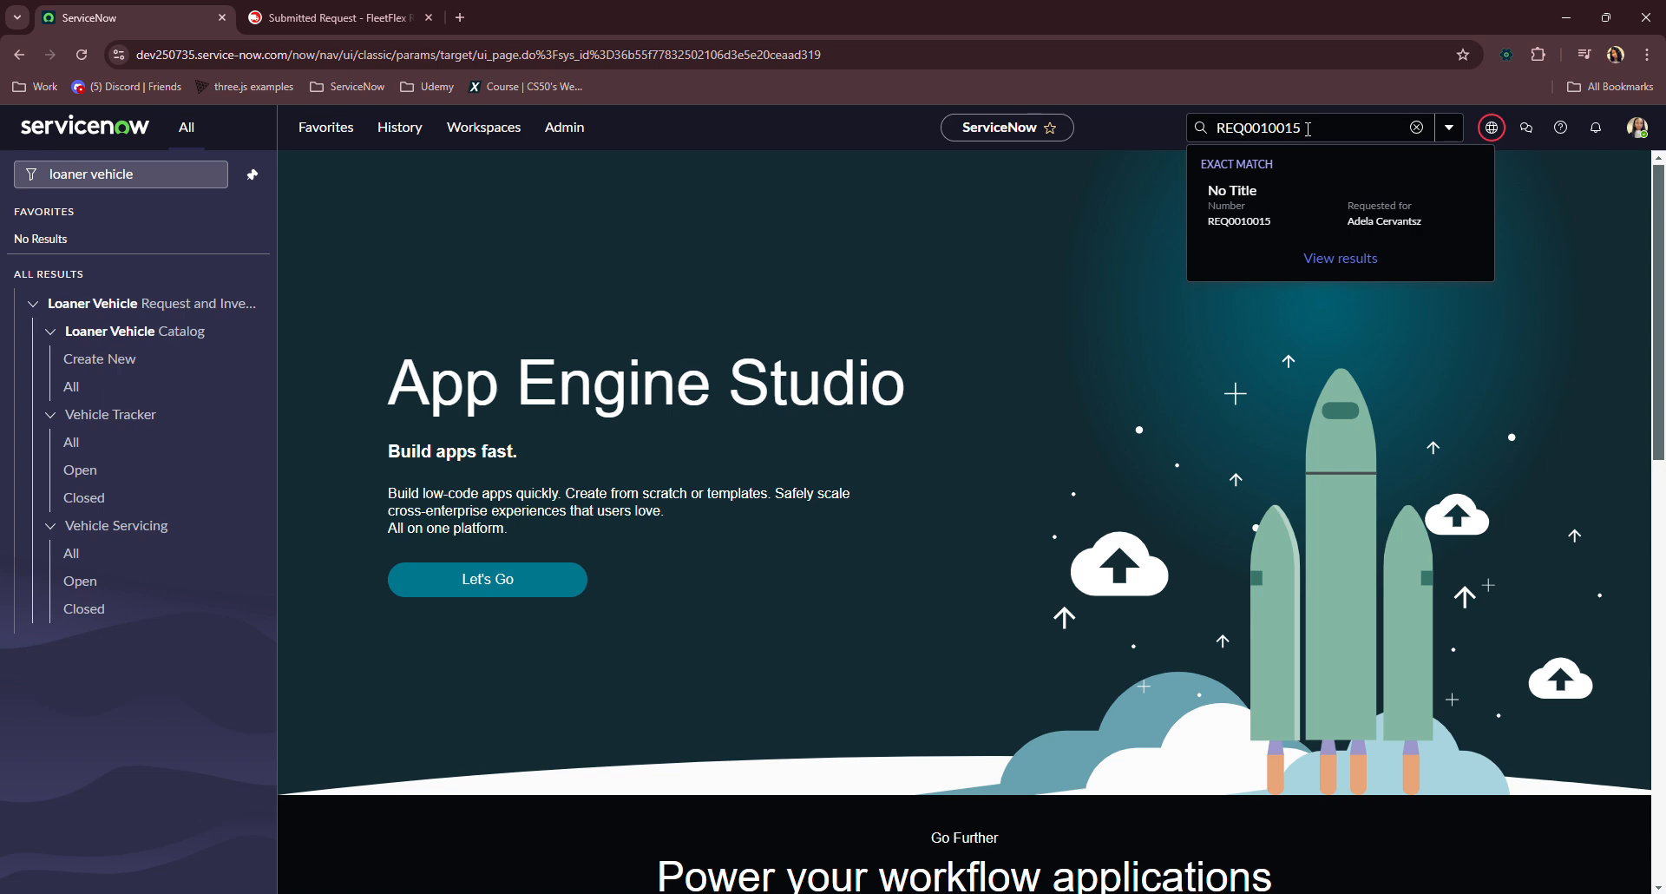
left_click(1332, 208)
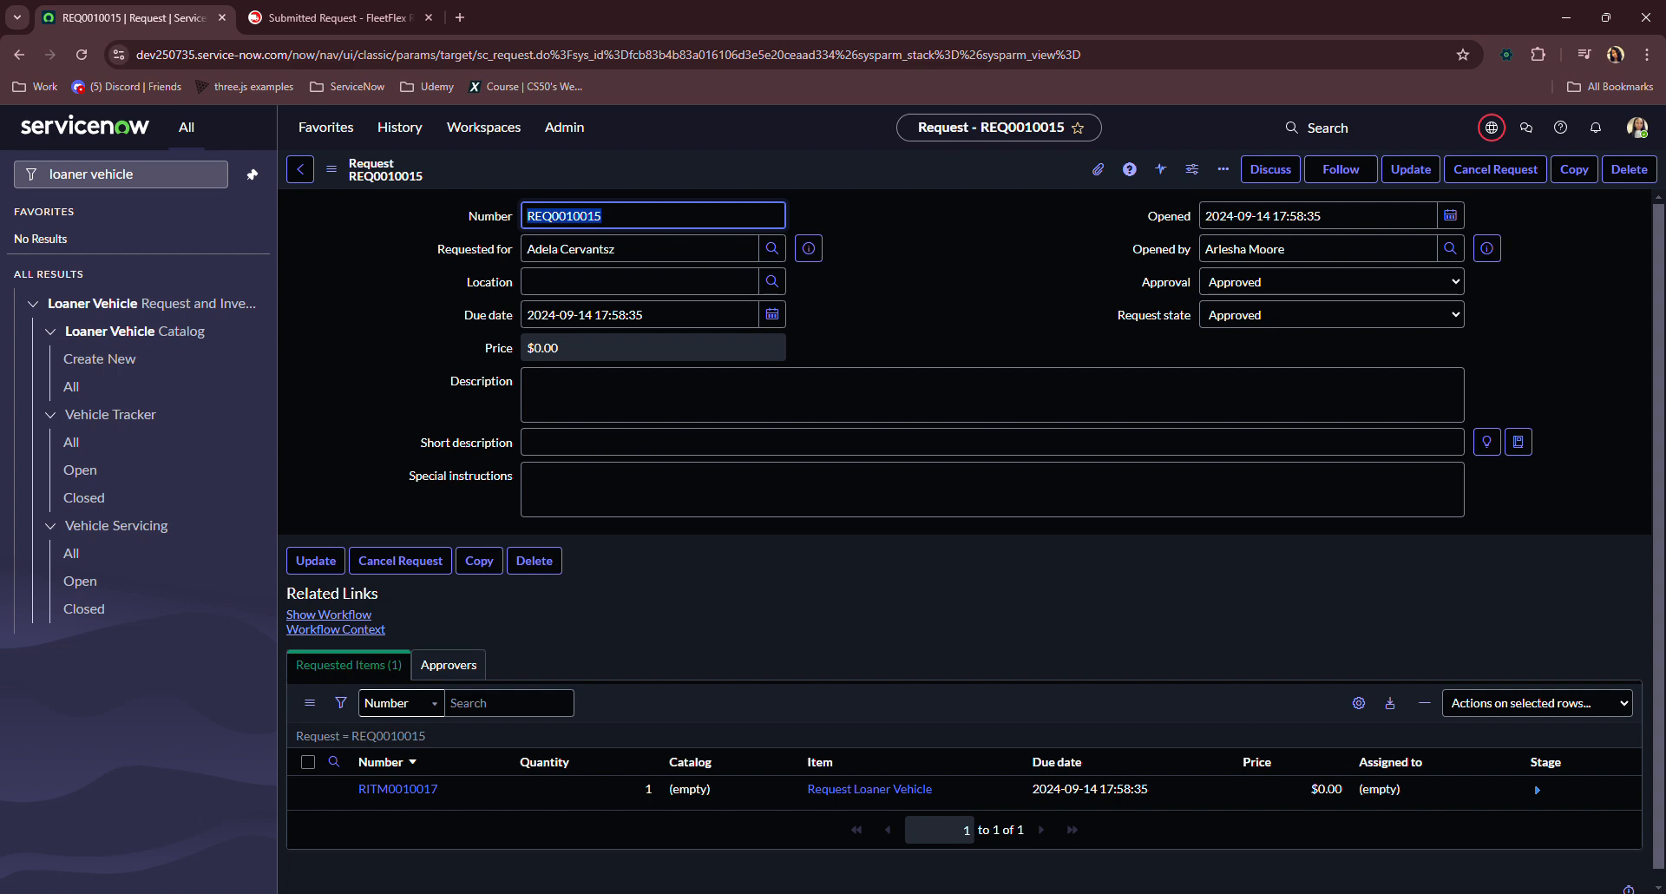
Step: Open the request's Request Loaner Vehicle item and display its list of approvers
scroll(1197, 657, "down", 1)
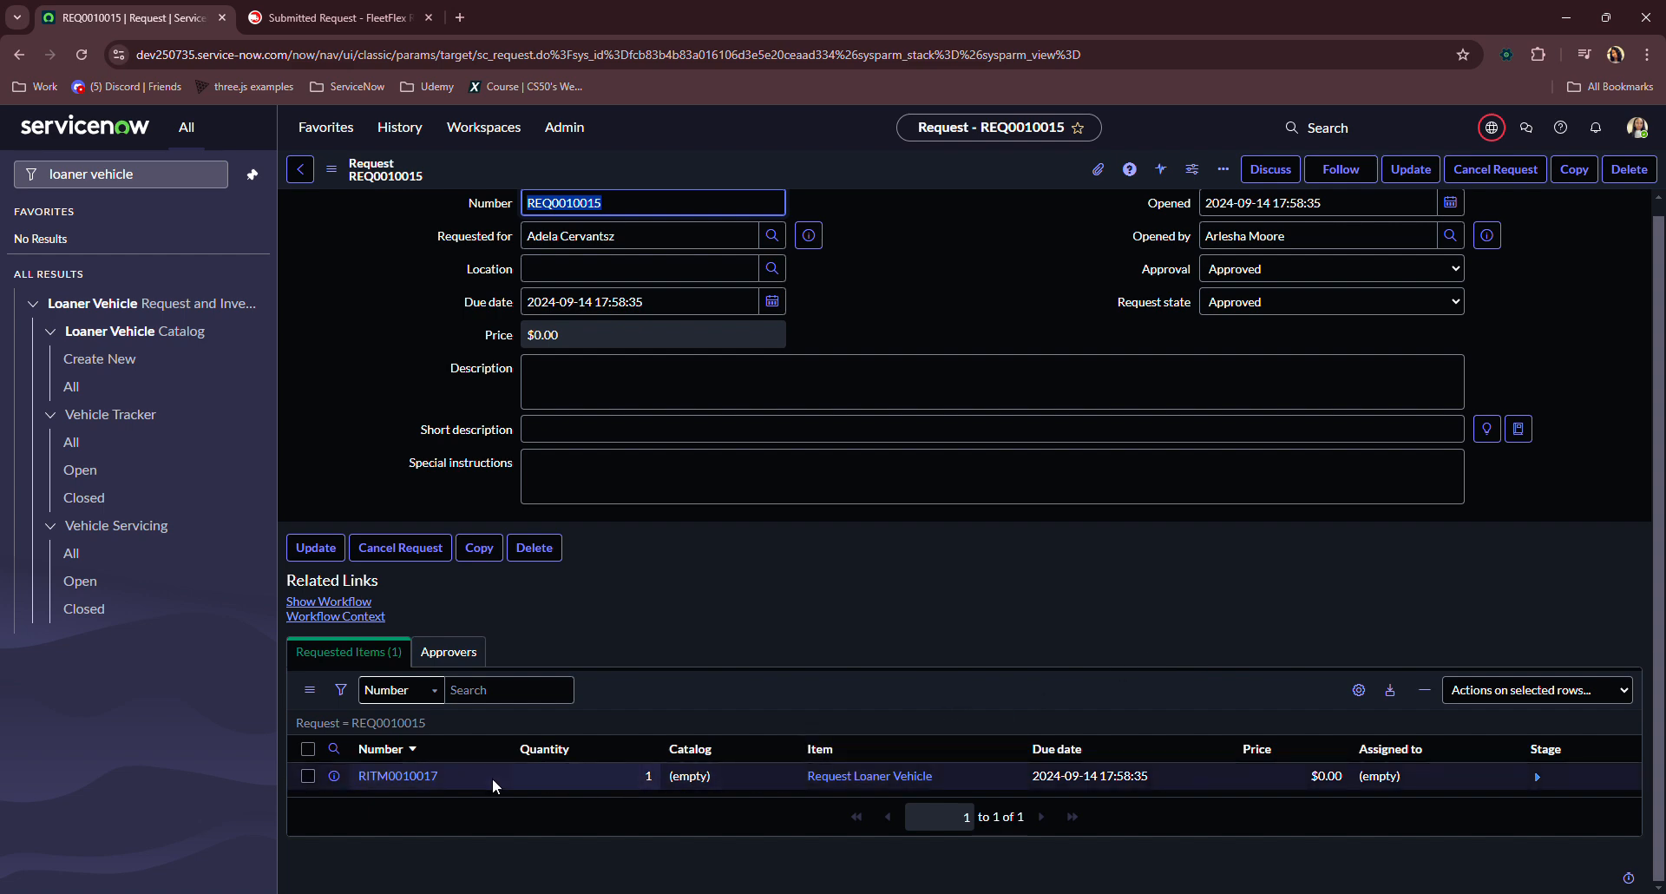
left_click(425, 781)
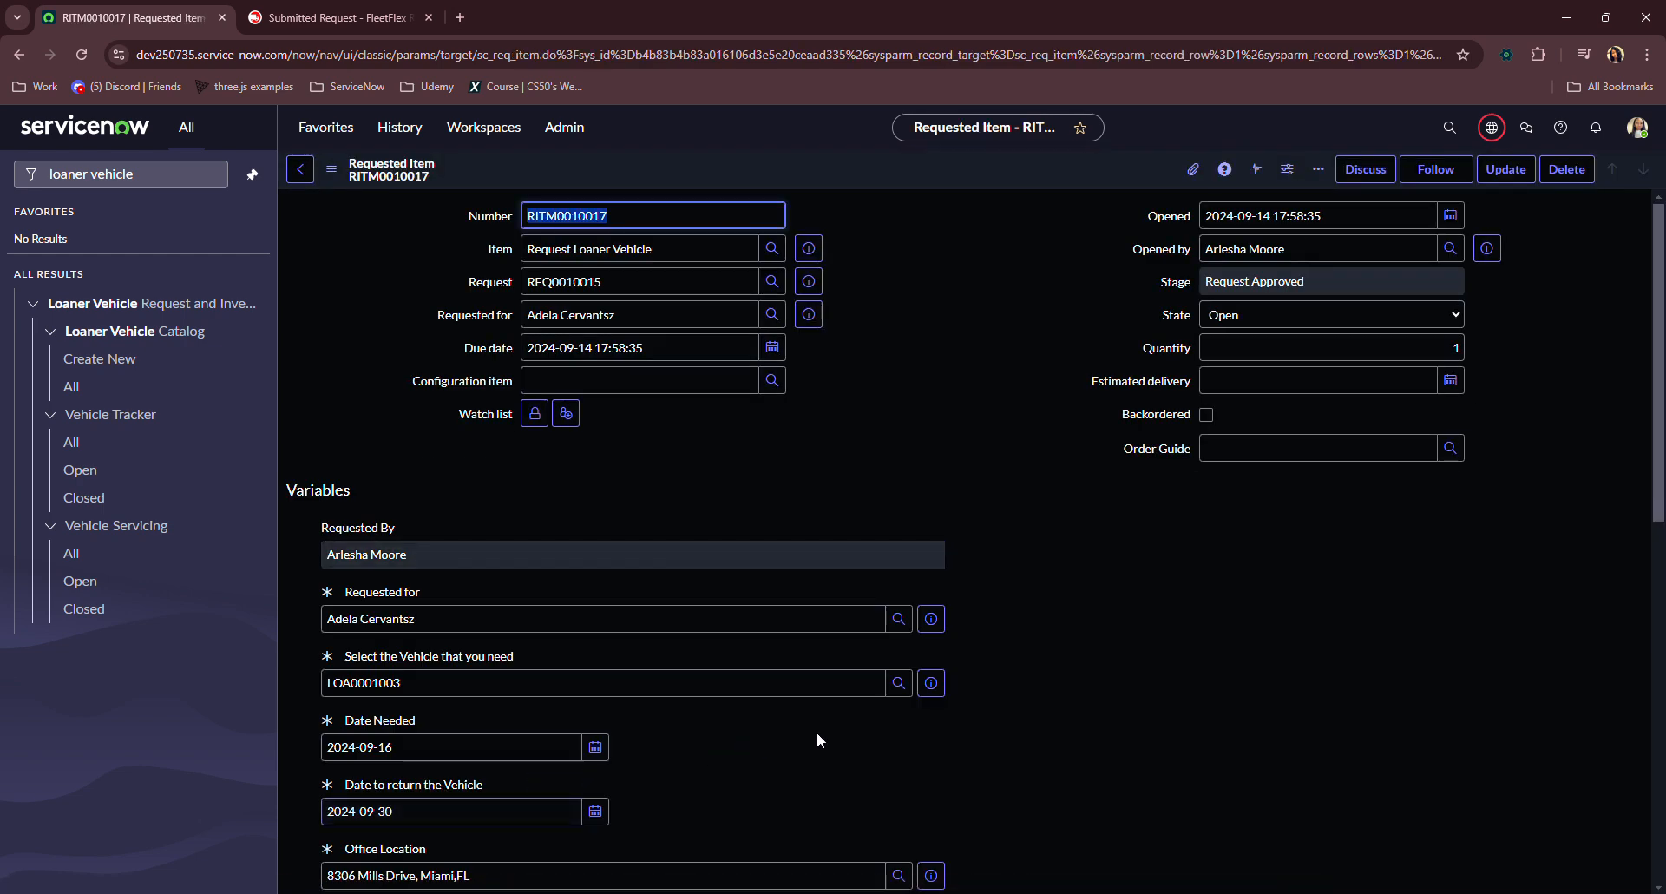
scroll(813, 722, "down", 7)
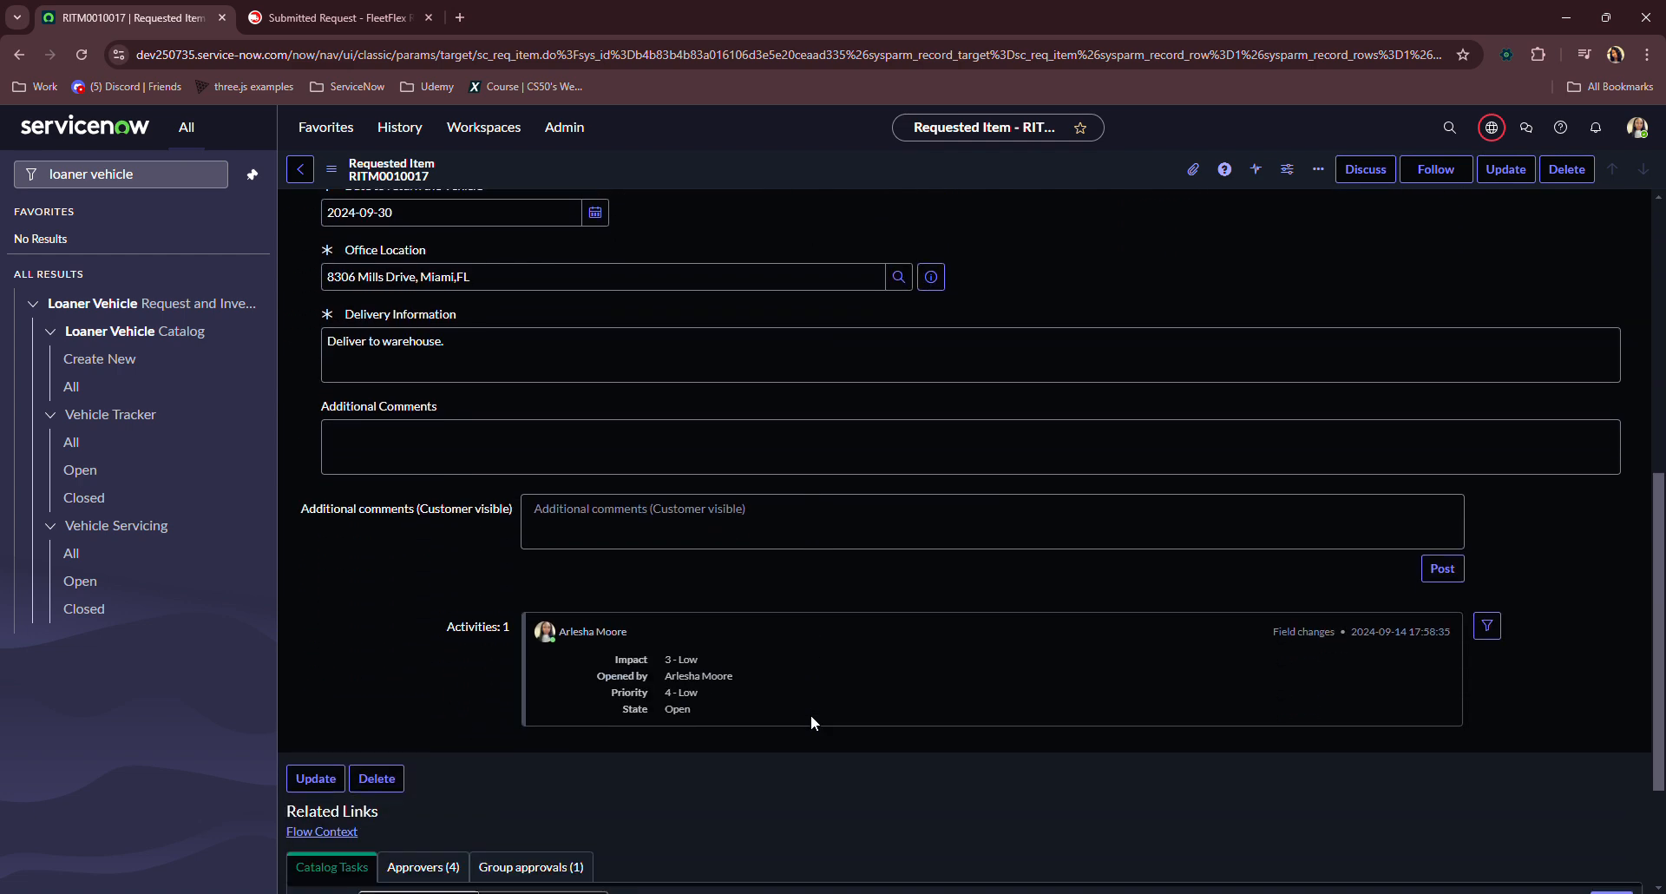
scroll(810, 714, "down", 2)
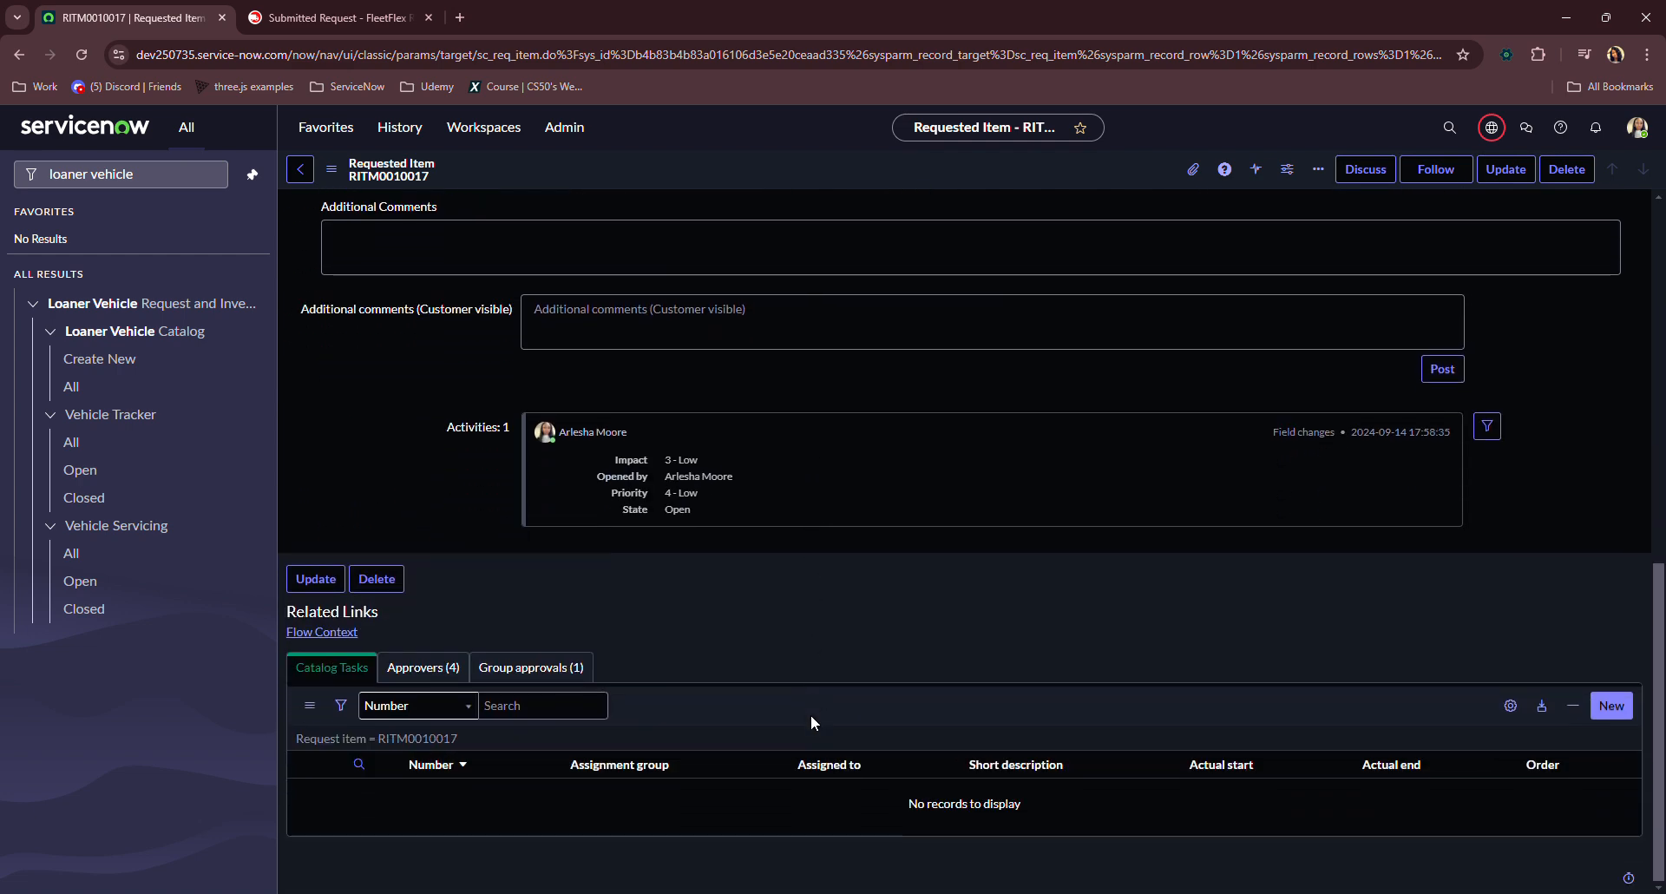
left_click(450, 667)
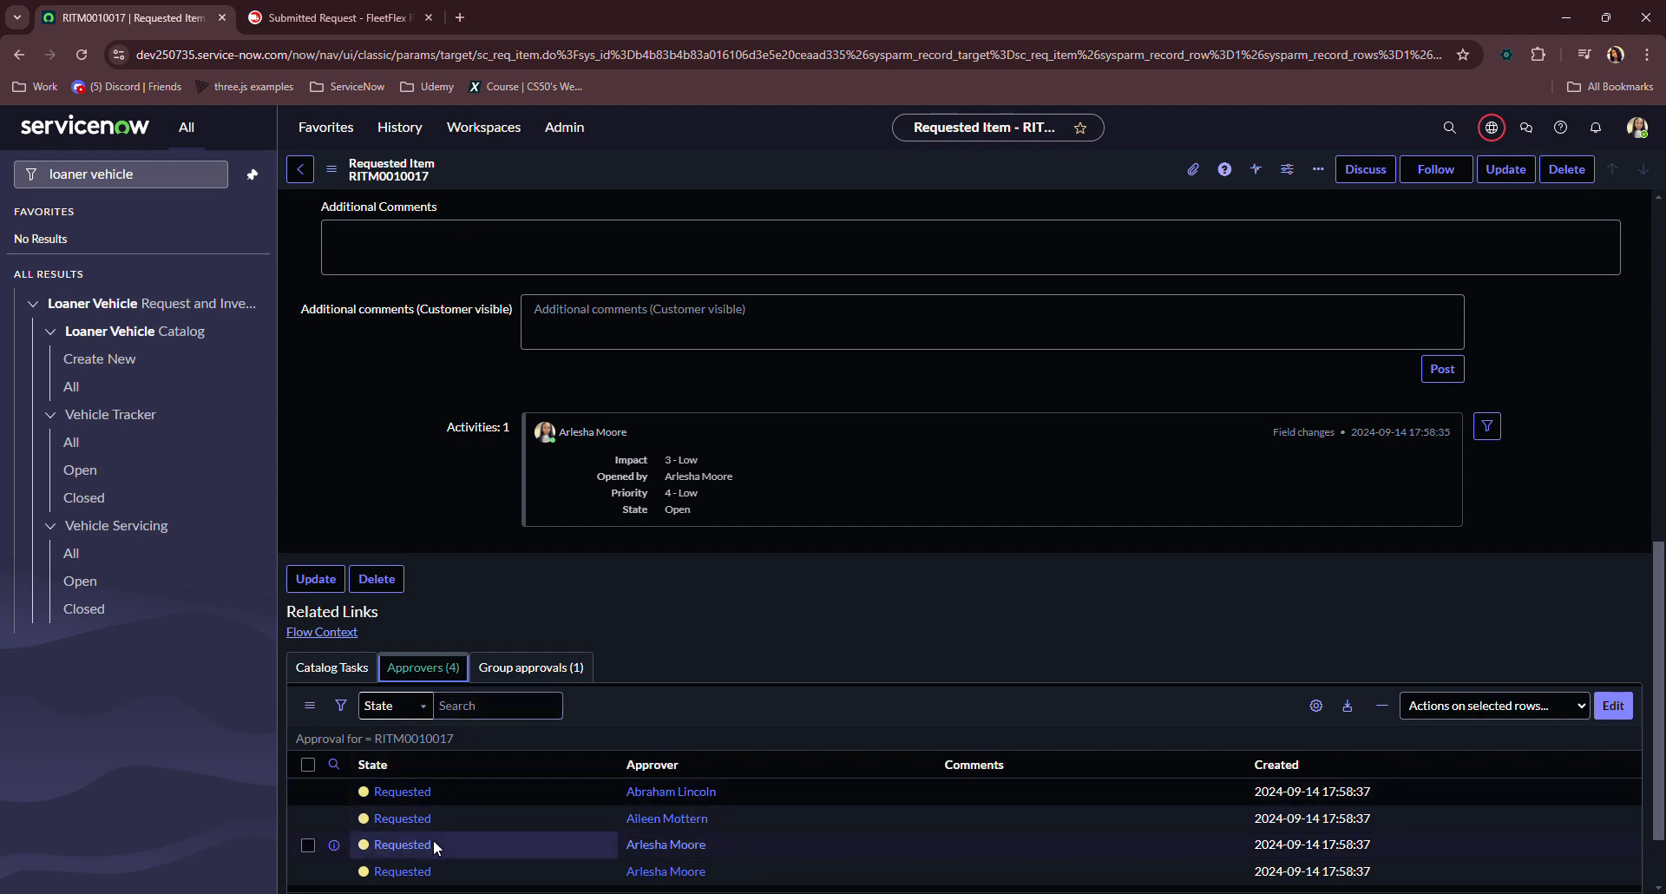
Step: Set the second listed approver's state to Approved and save the requested item
left_click(436, 817)
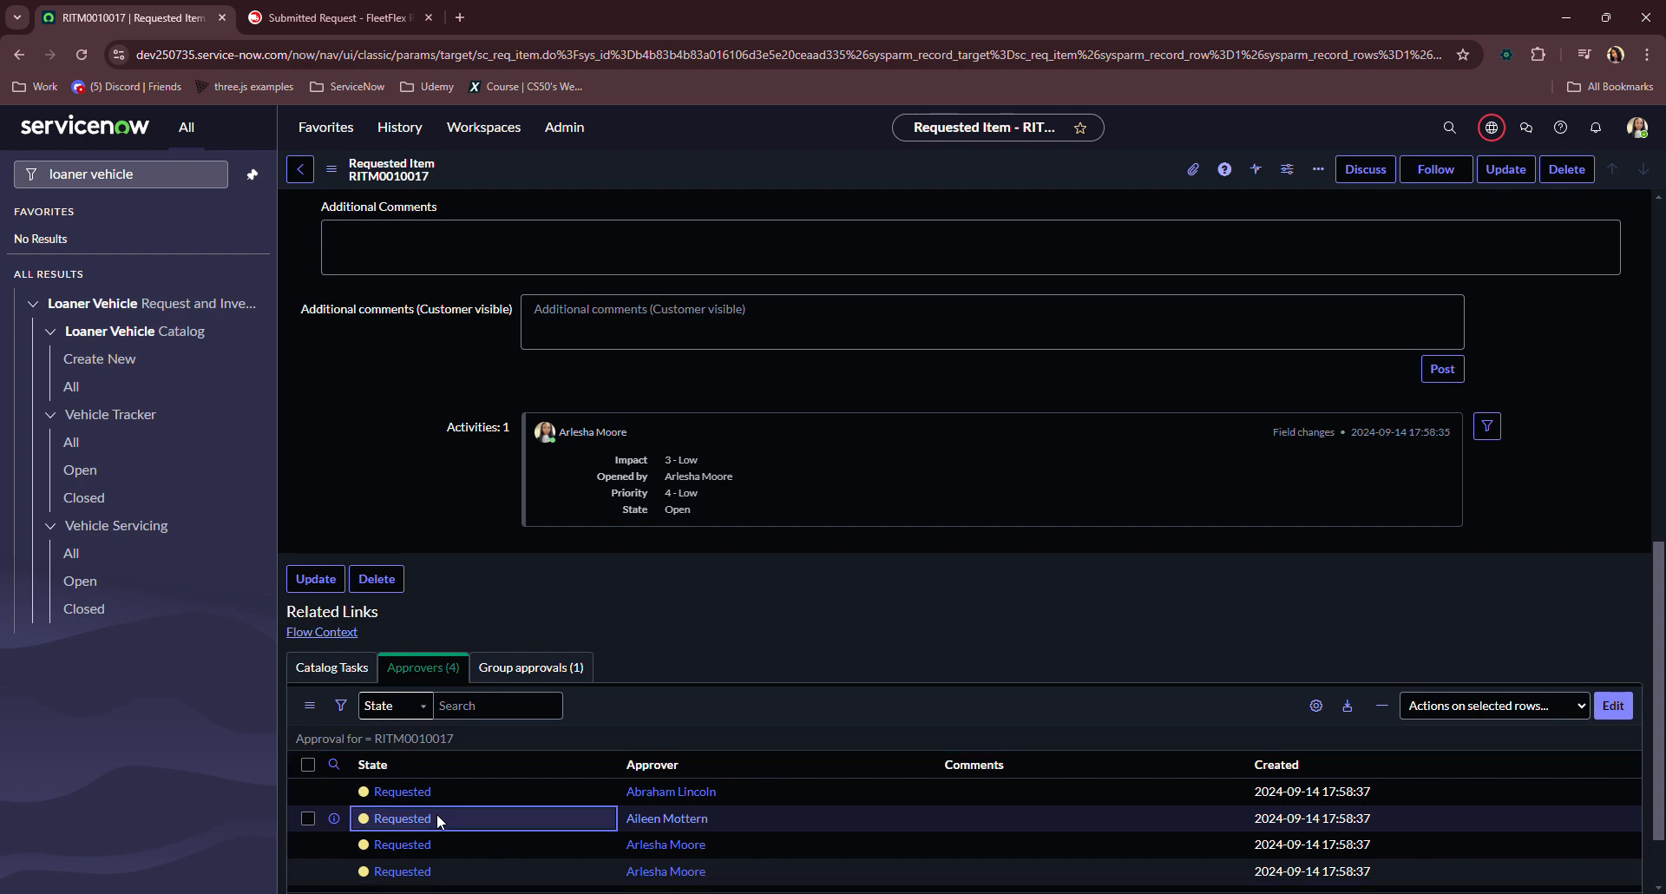
double_click(435, 817)
left_click(489, 831)
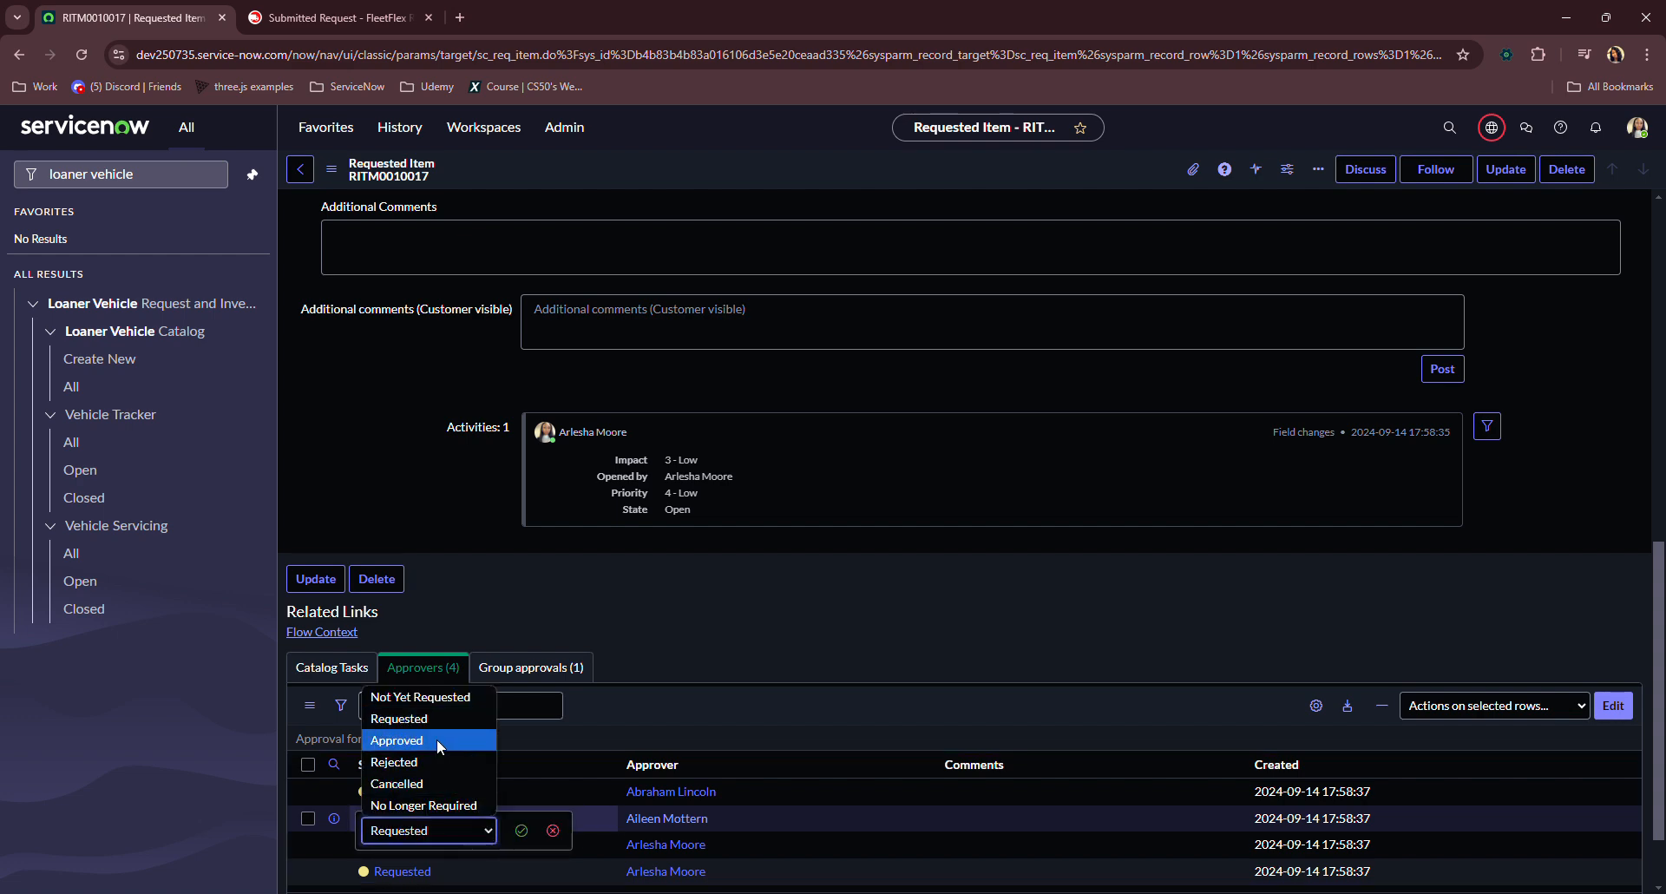
left_click(435, 739)
left_click(520, 830)
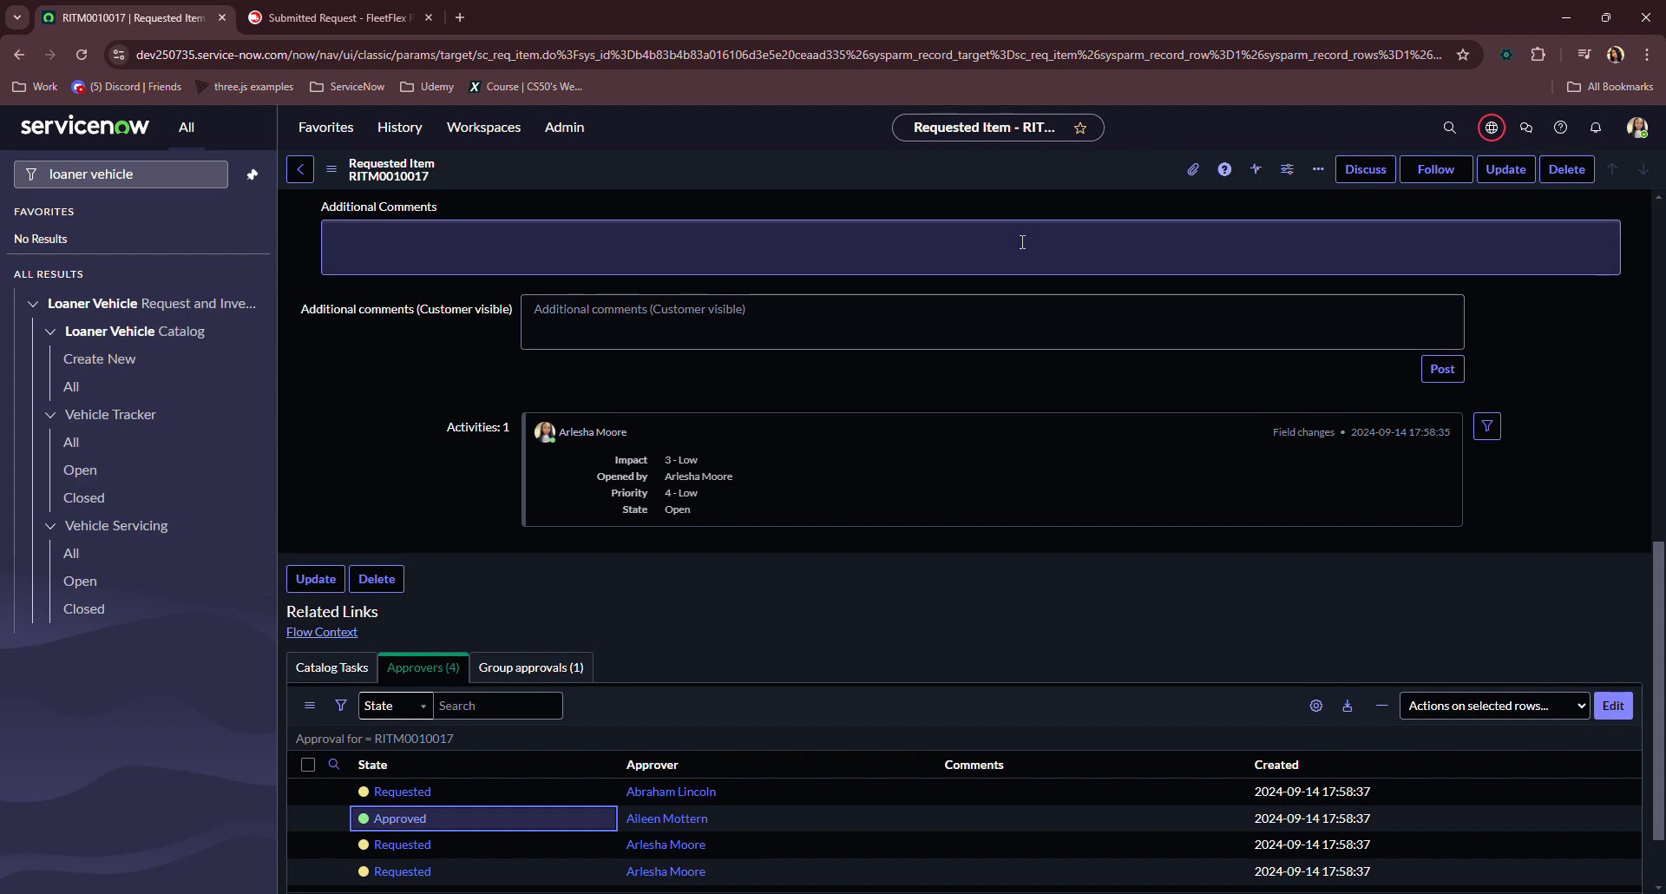
right_click(1064, 174)
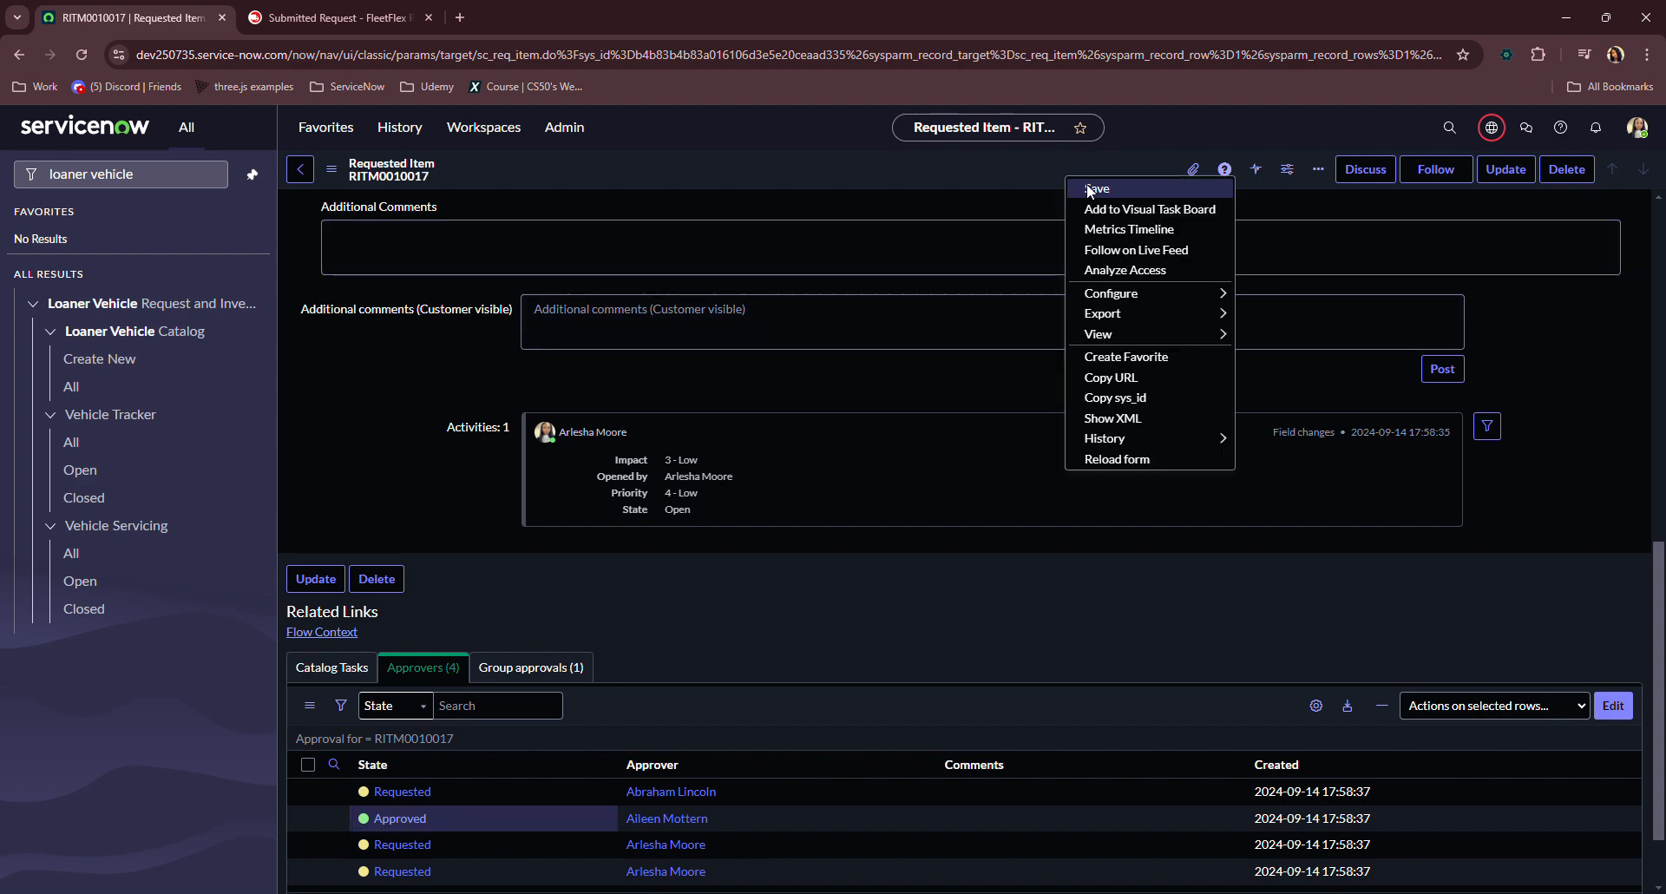
left_click(1088, 187)
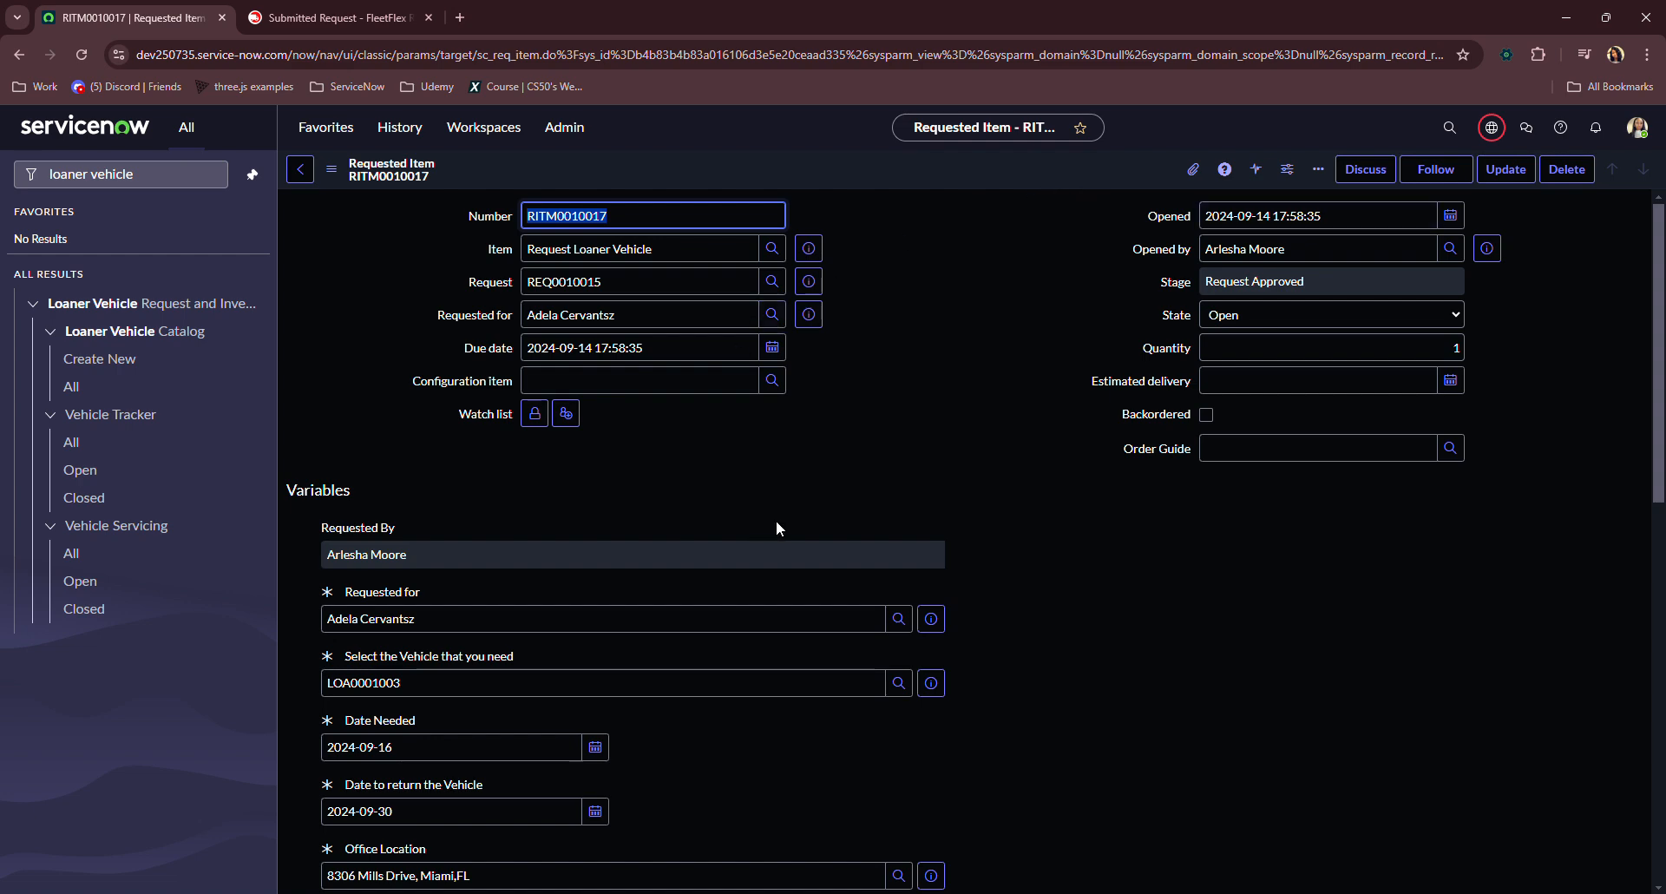
Step: Open the Loaner Vehicle Delivery catalog task from the requested item's related records and close the task
scroll(800, 519, "down", 8)
scroll(805, 532, "down", 2)
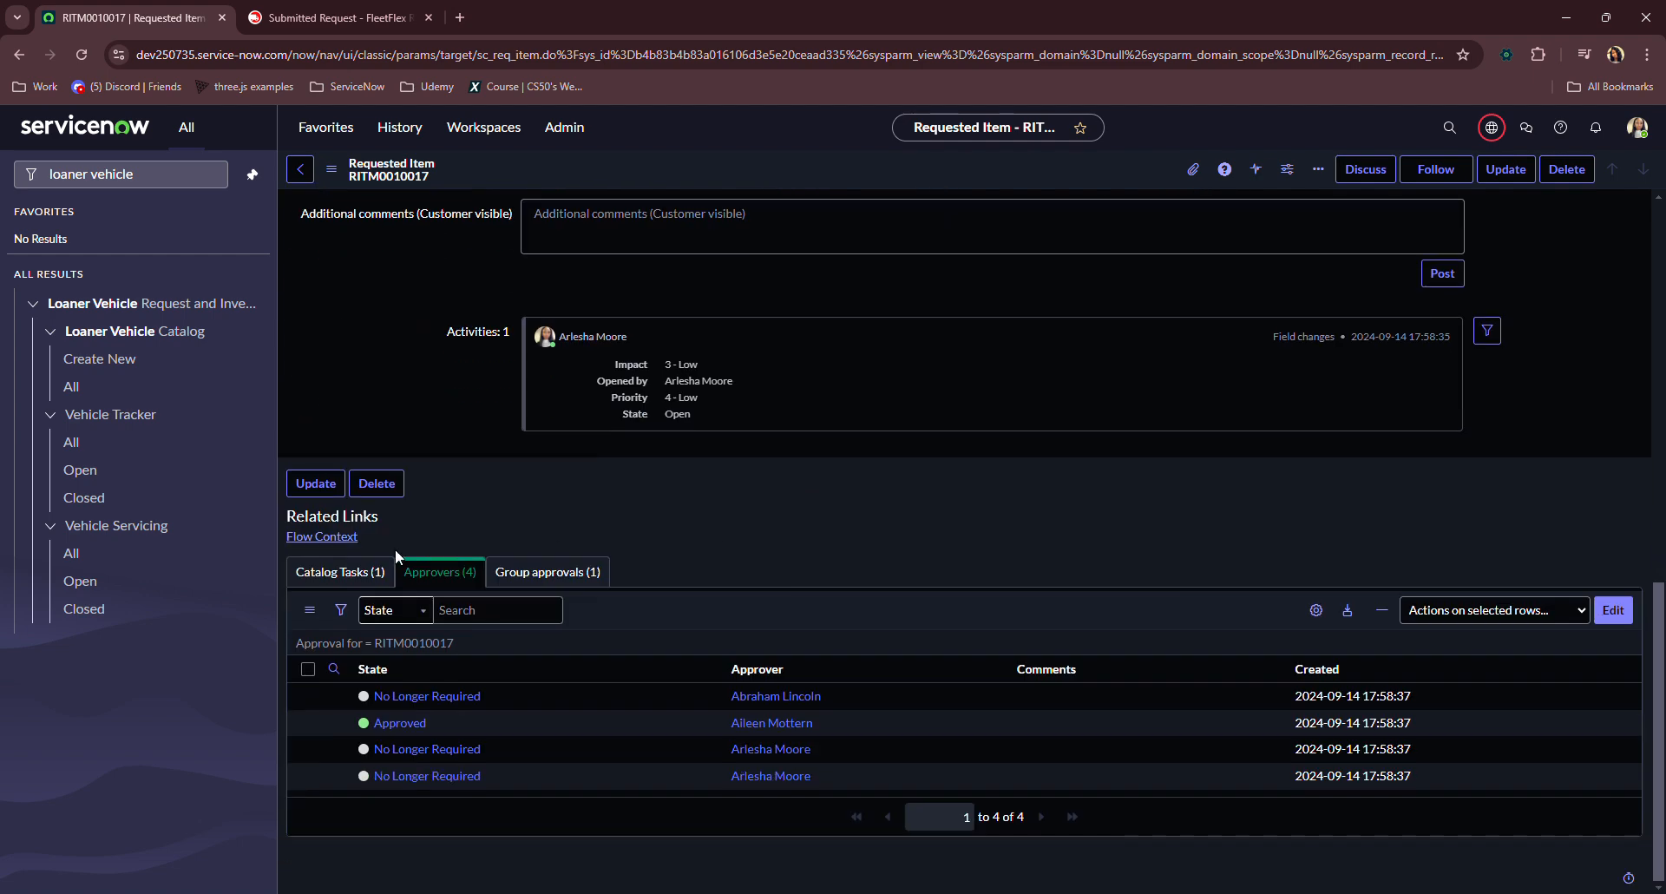
left_click(364, 571)
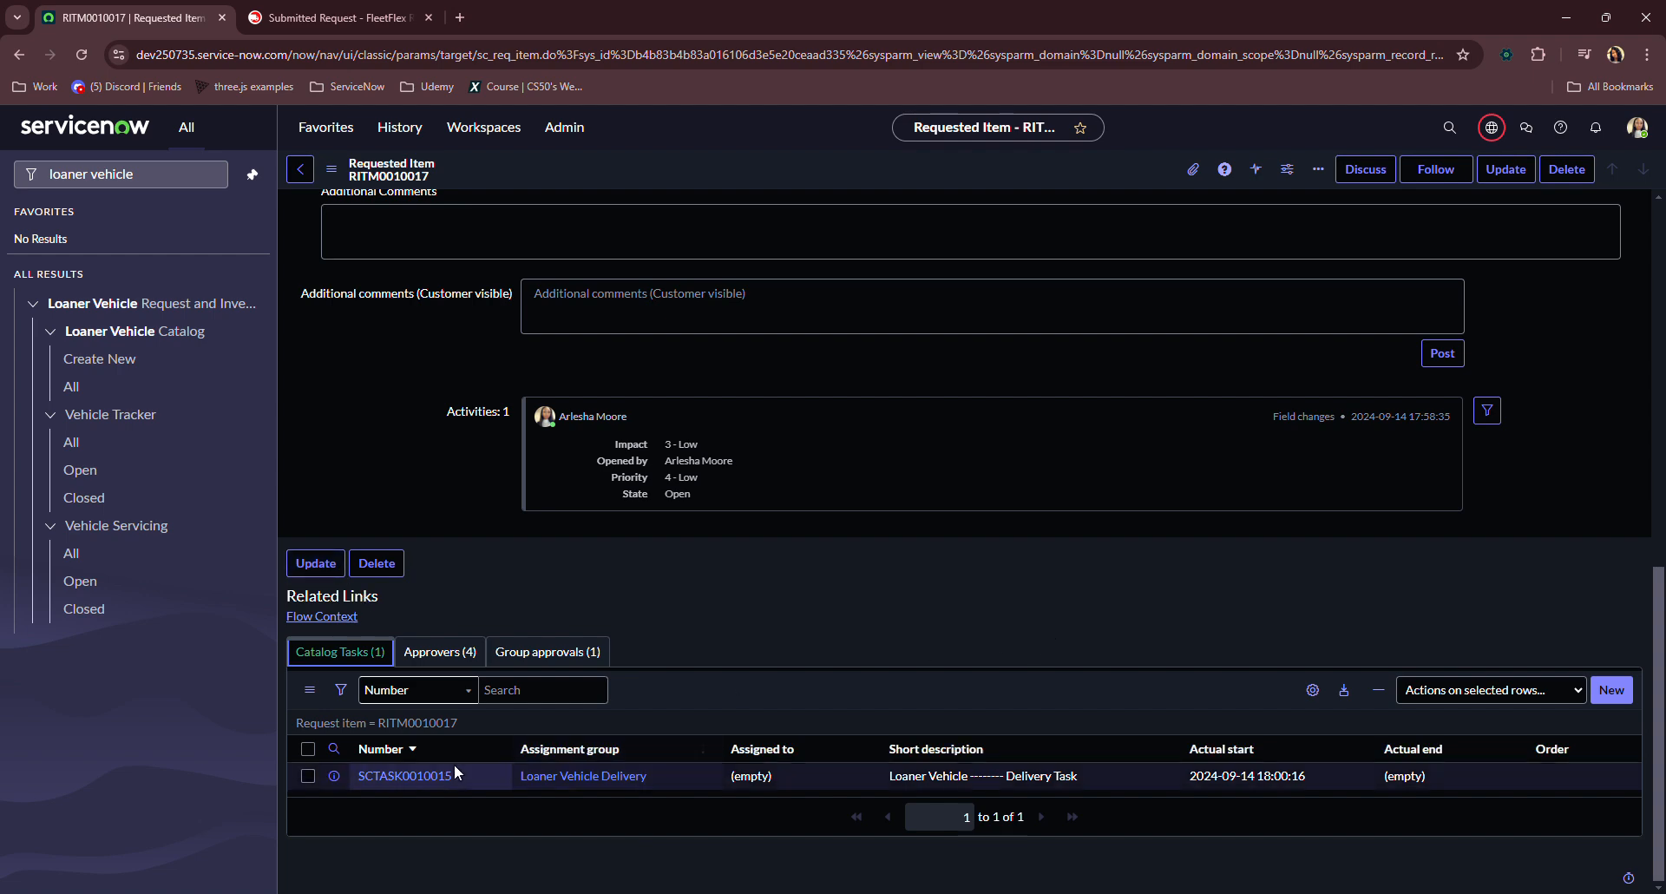
left_click(419, 775)
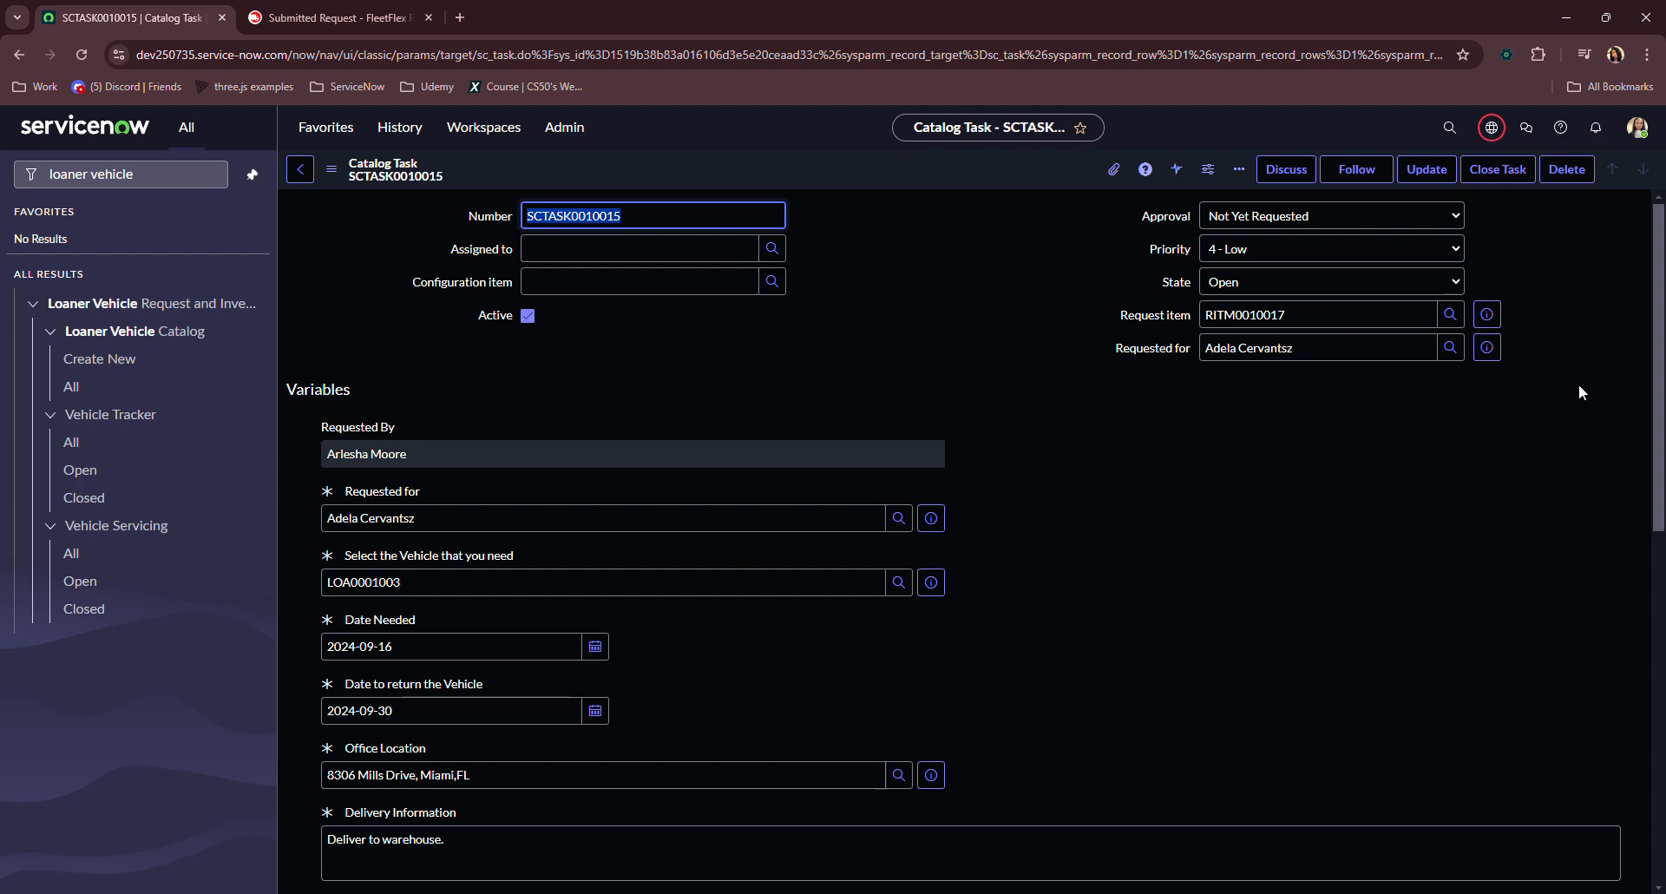
left_click(1491, 172)
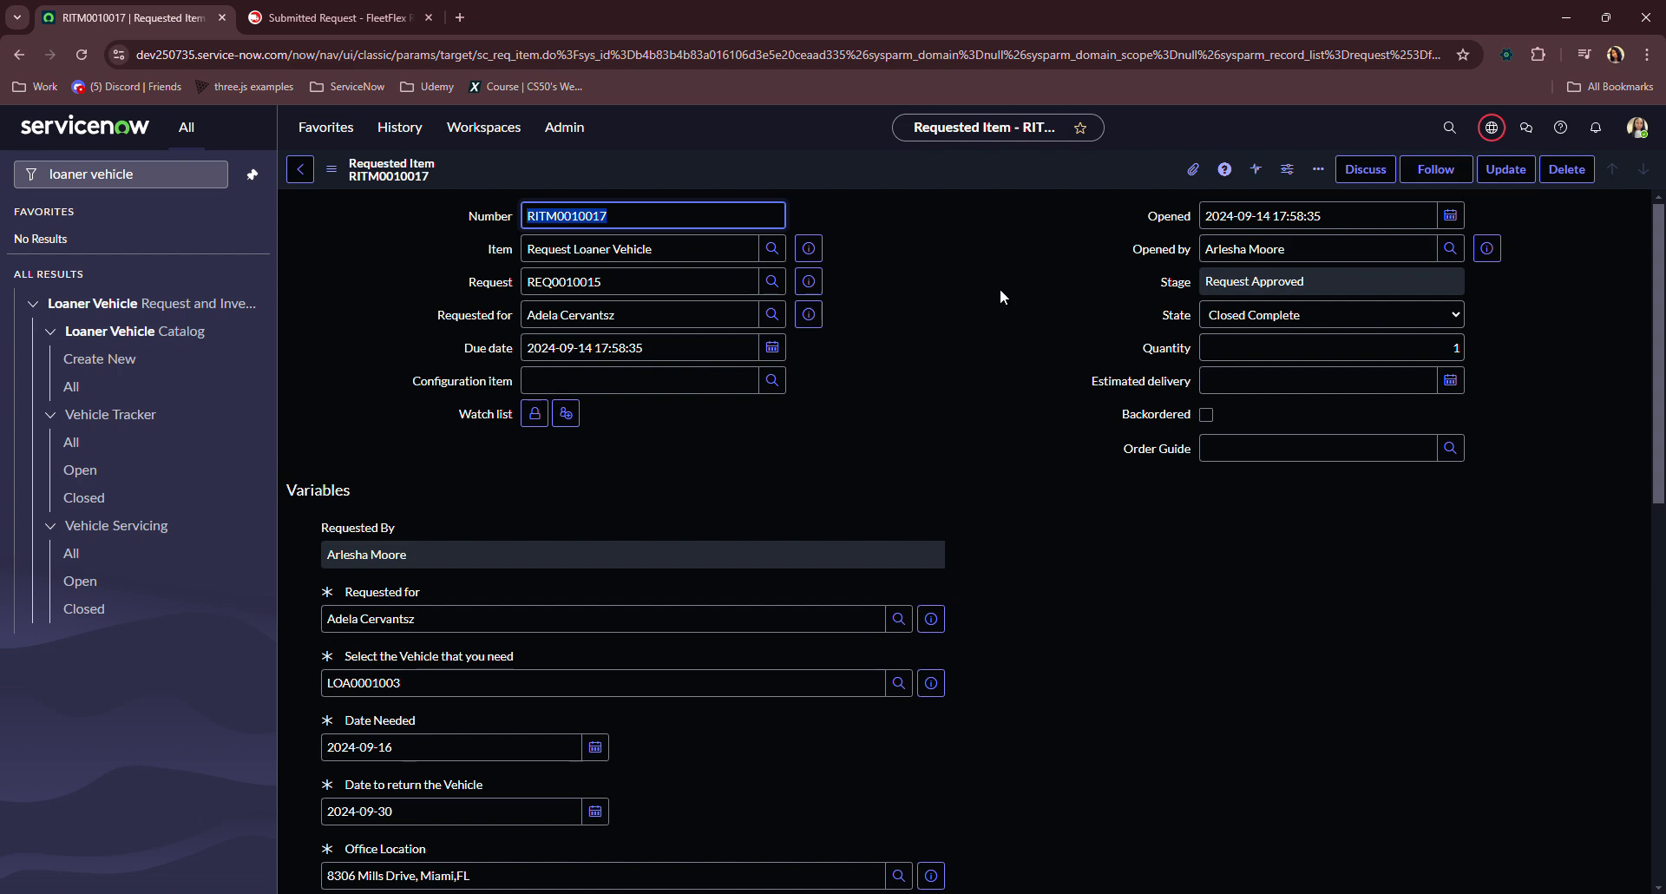
Step: Open the most recently updated vehicle tracker for LOA0001003 and set its Vehicle Status to Returned for Inspection
left_click(72, 444)
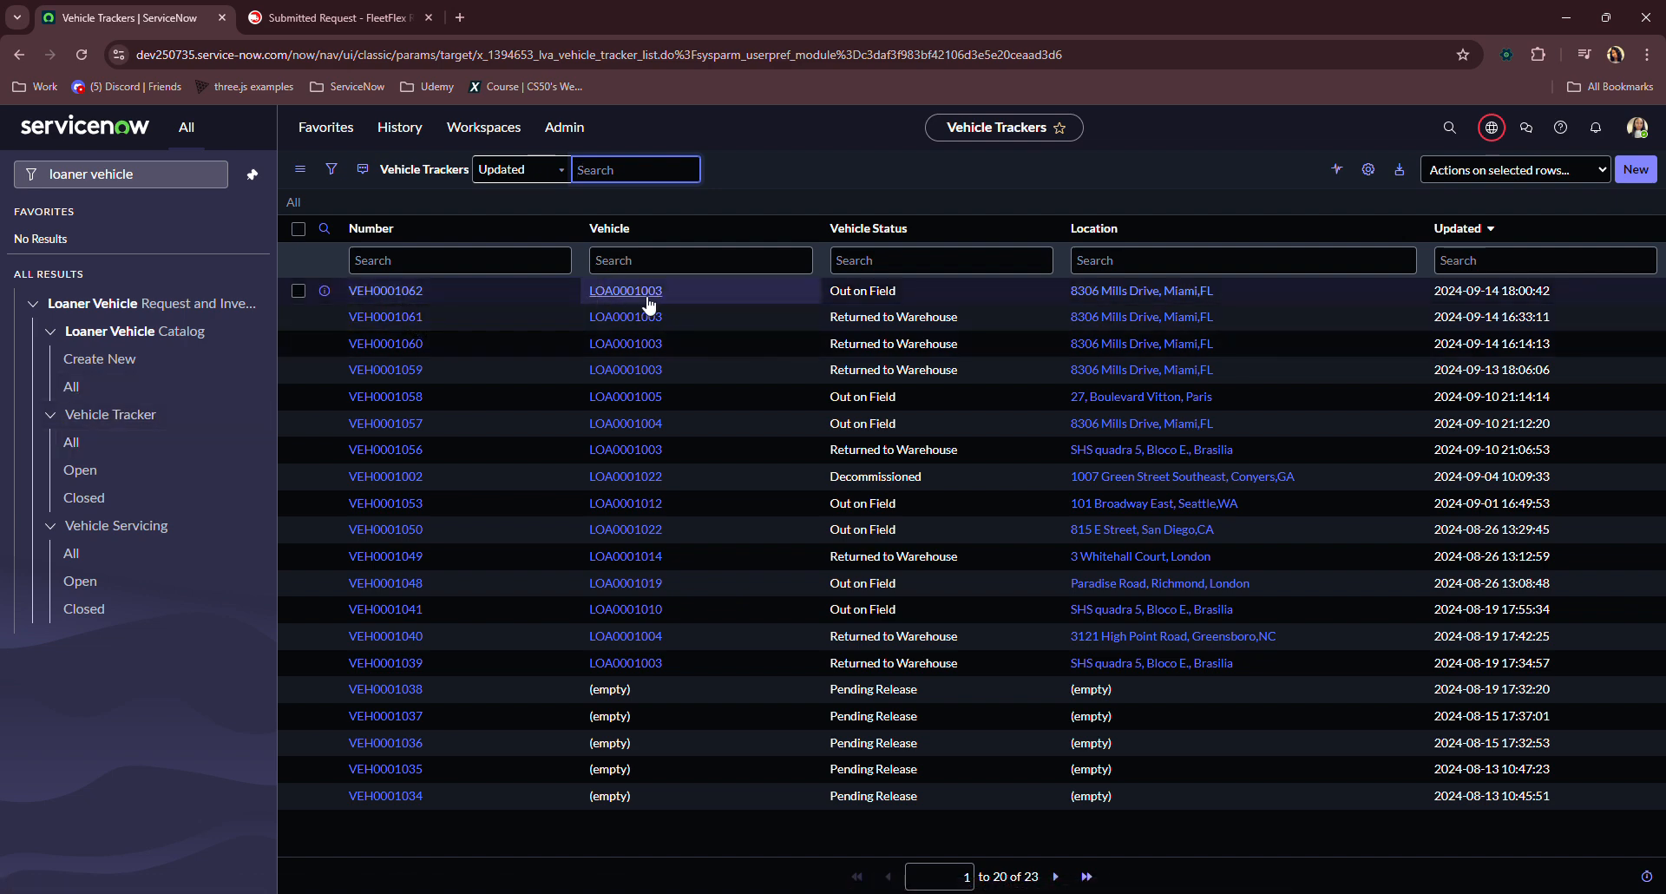
left_click(398, 290)
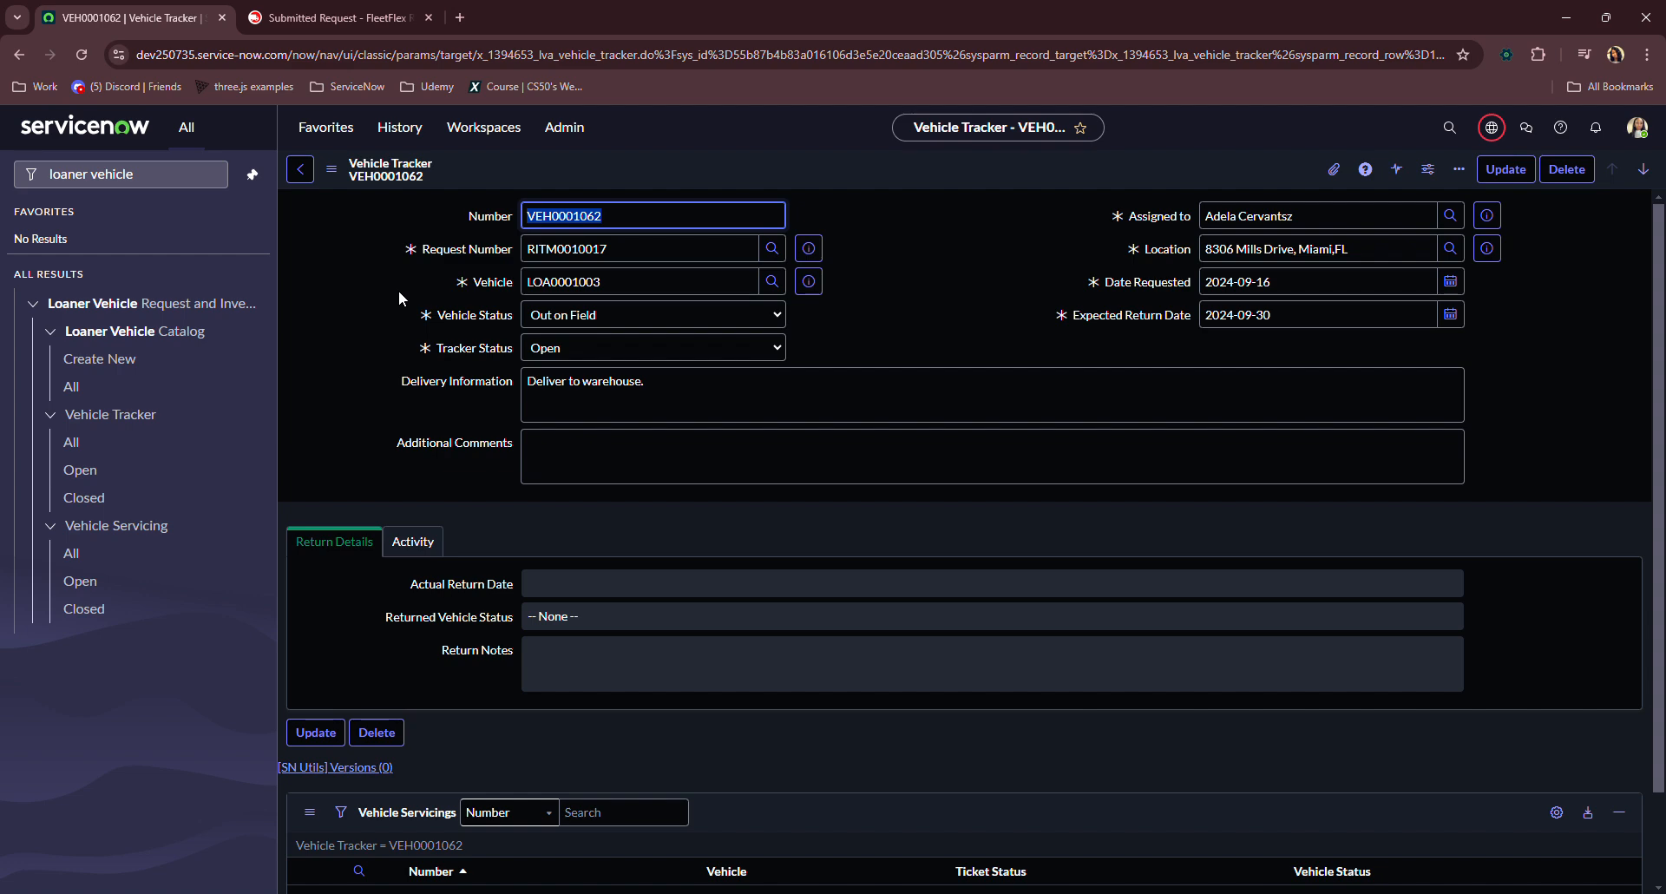
left_click(777, 320)
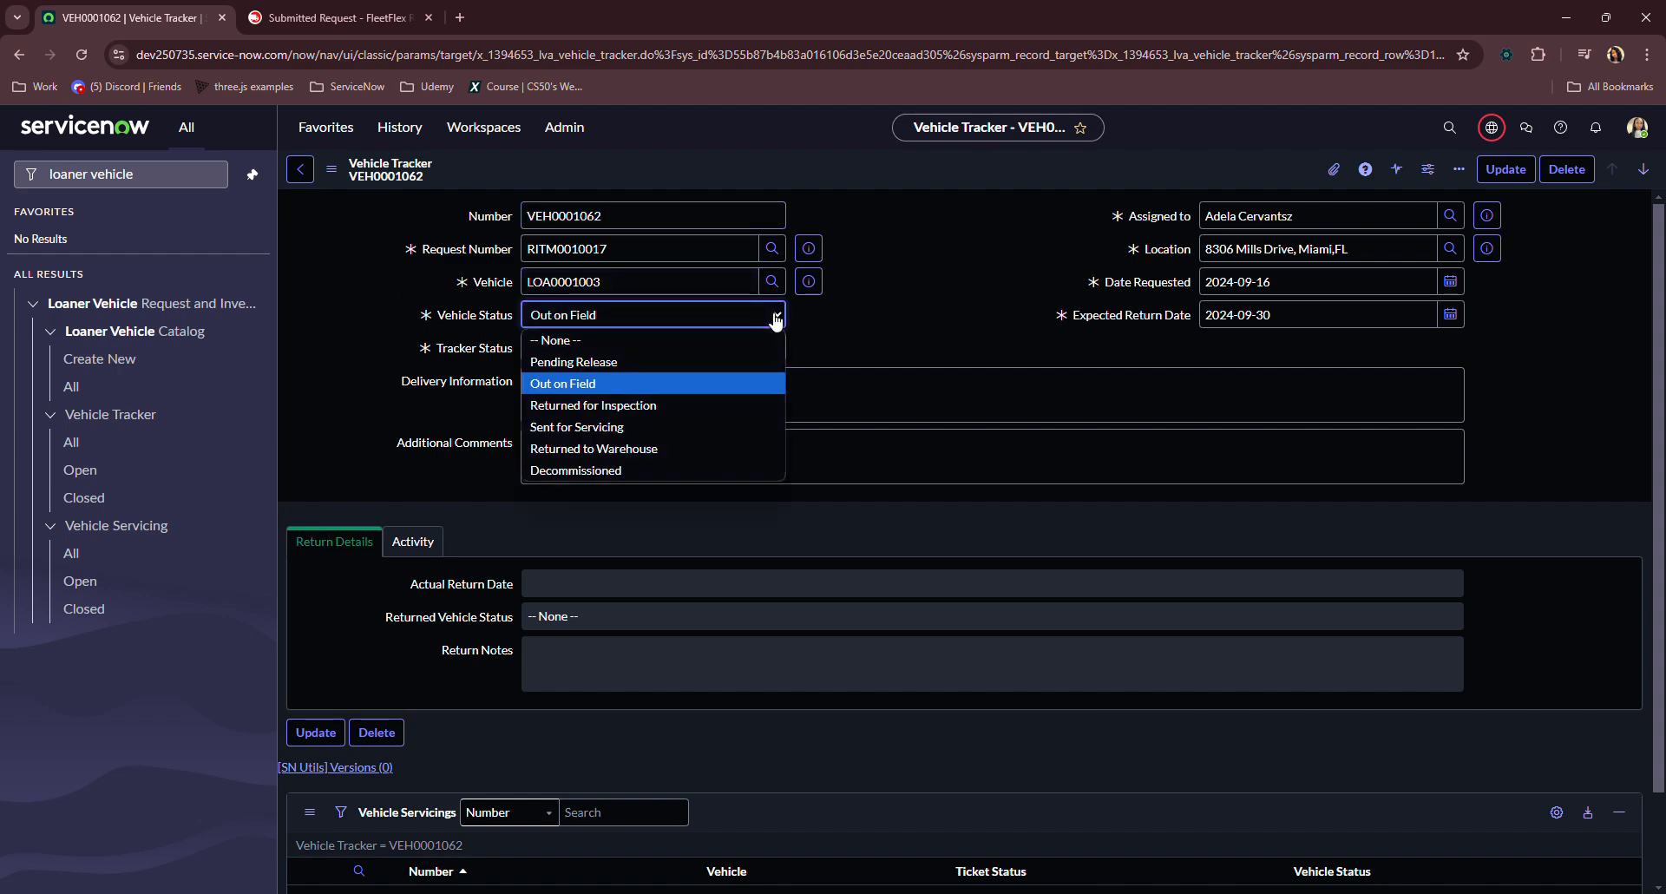
left_click(649, 405)
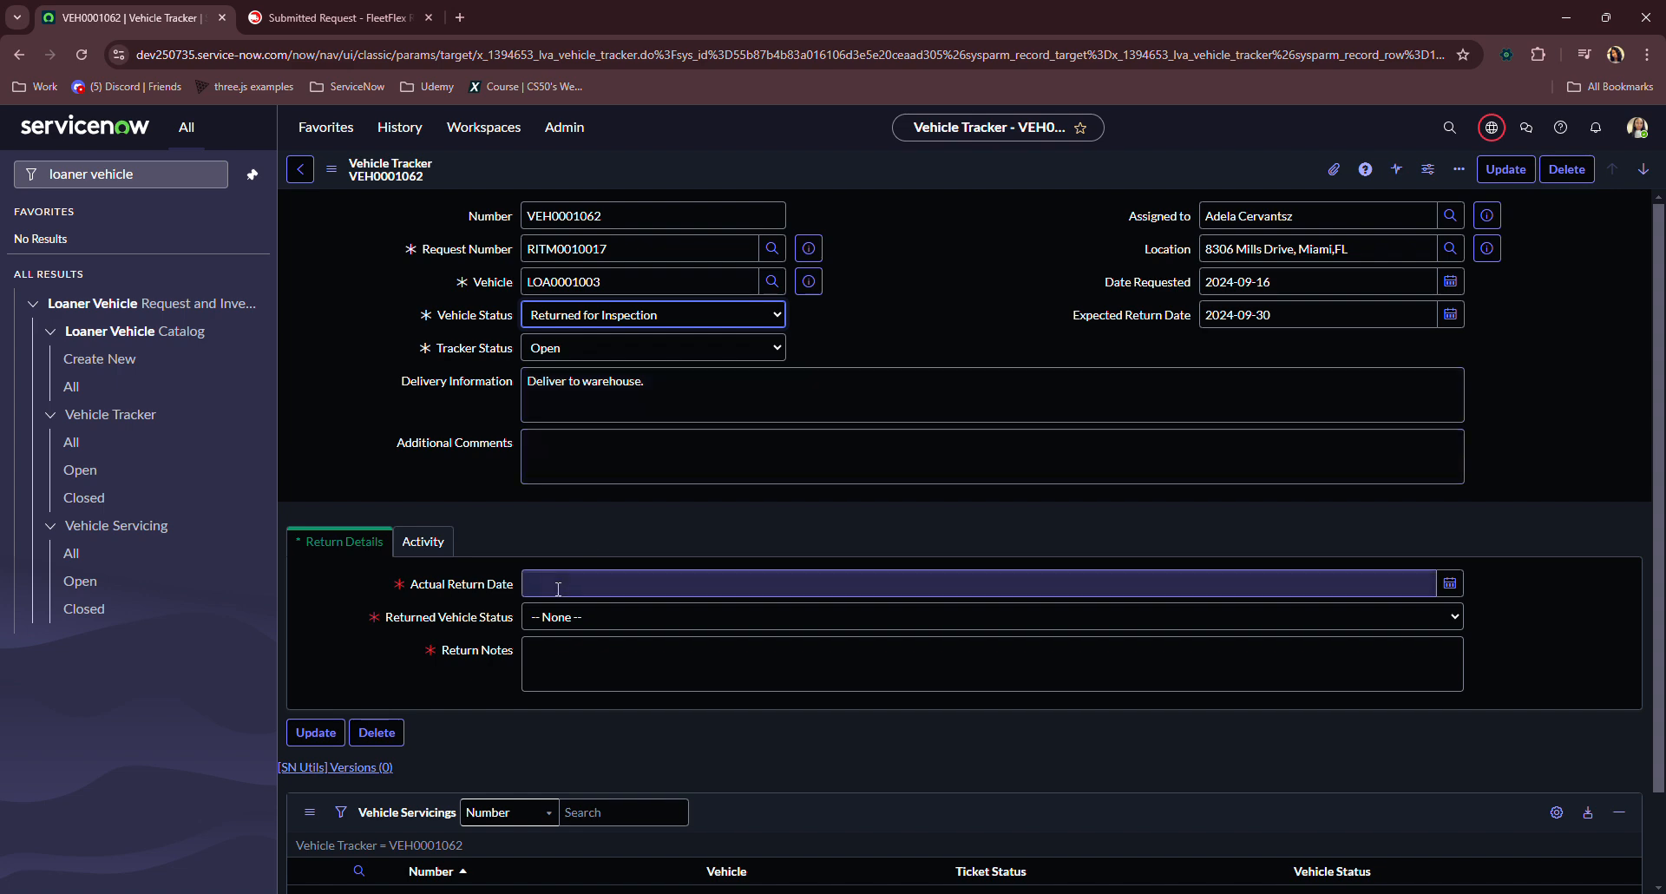
Step: Fill in the return details with return date 2024-09-27, vehicle status Returned in Good Condition, and the notes "Vehicle was inspected and is good."
left_click(475, 587)
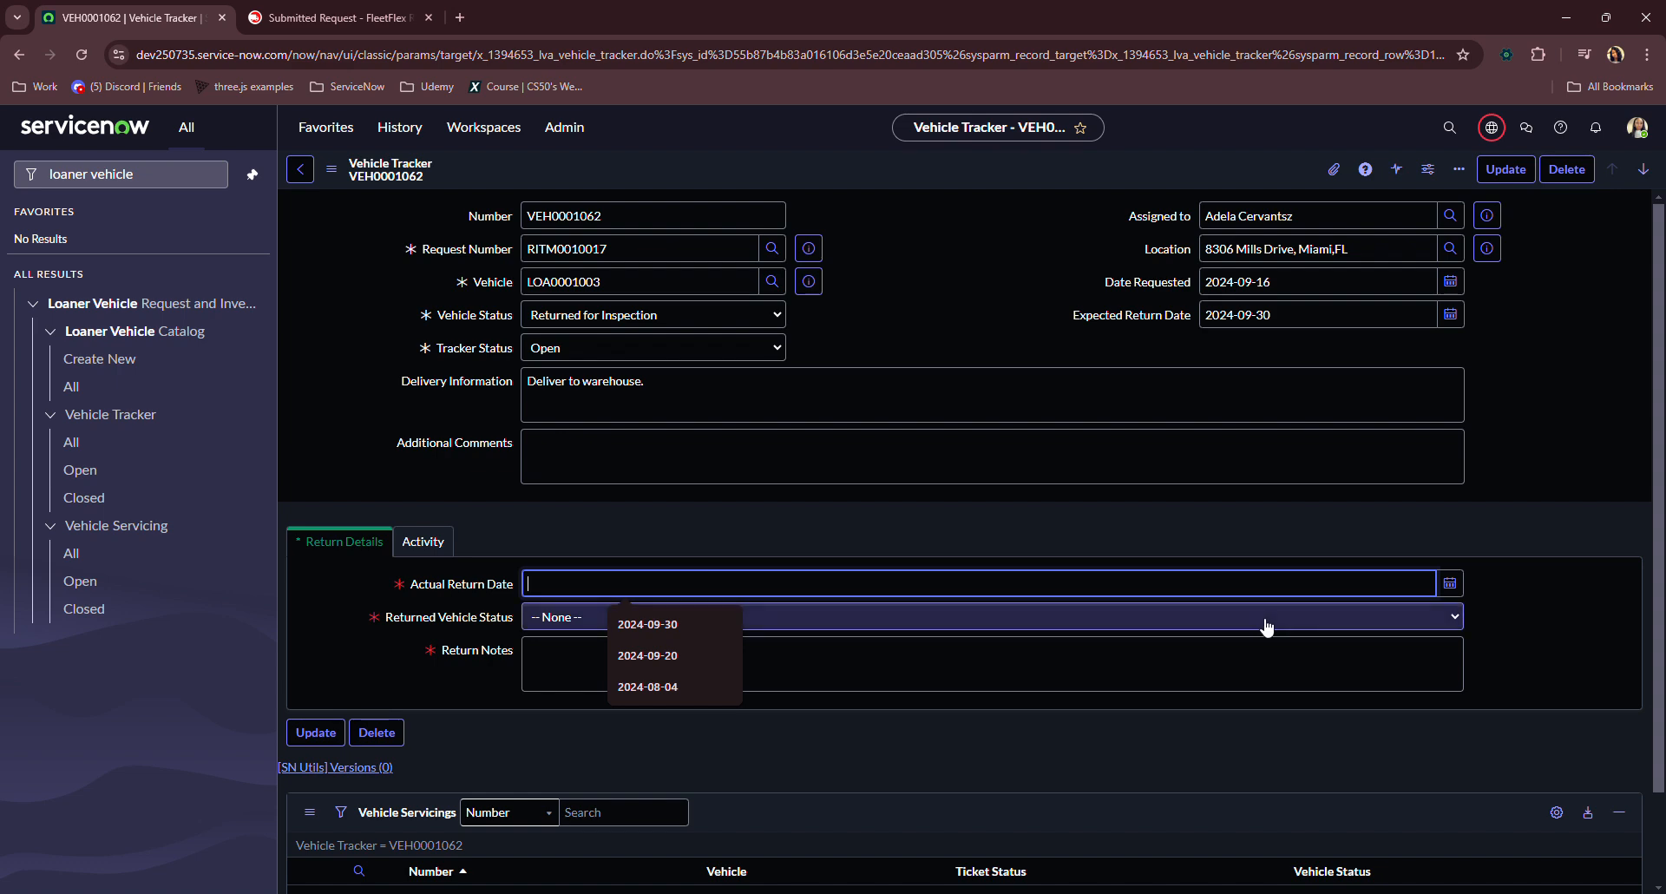
left_click(1448, 583)
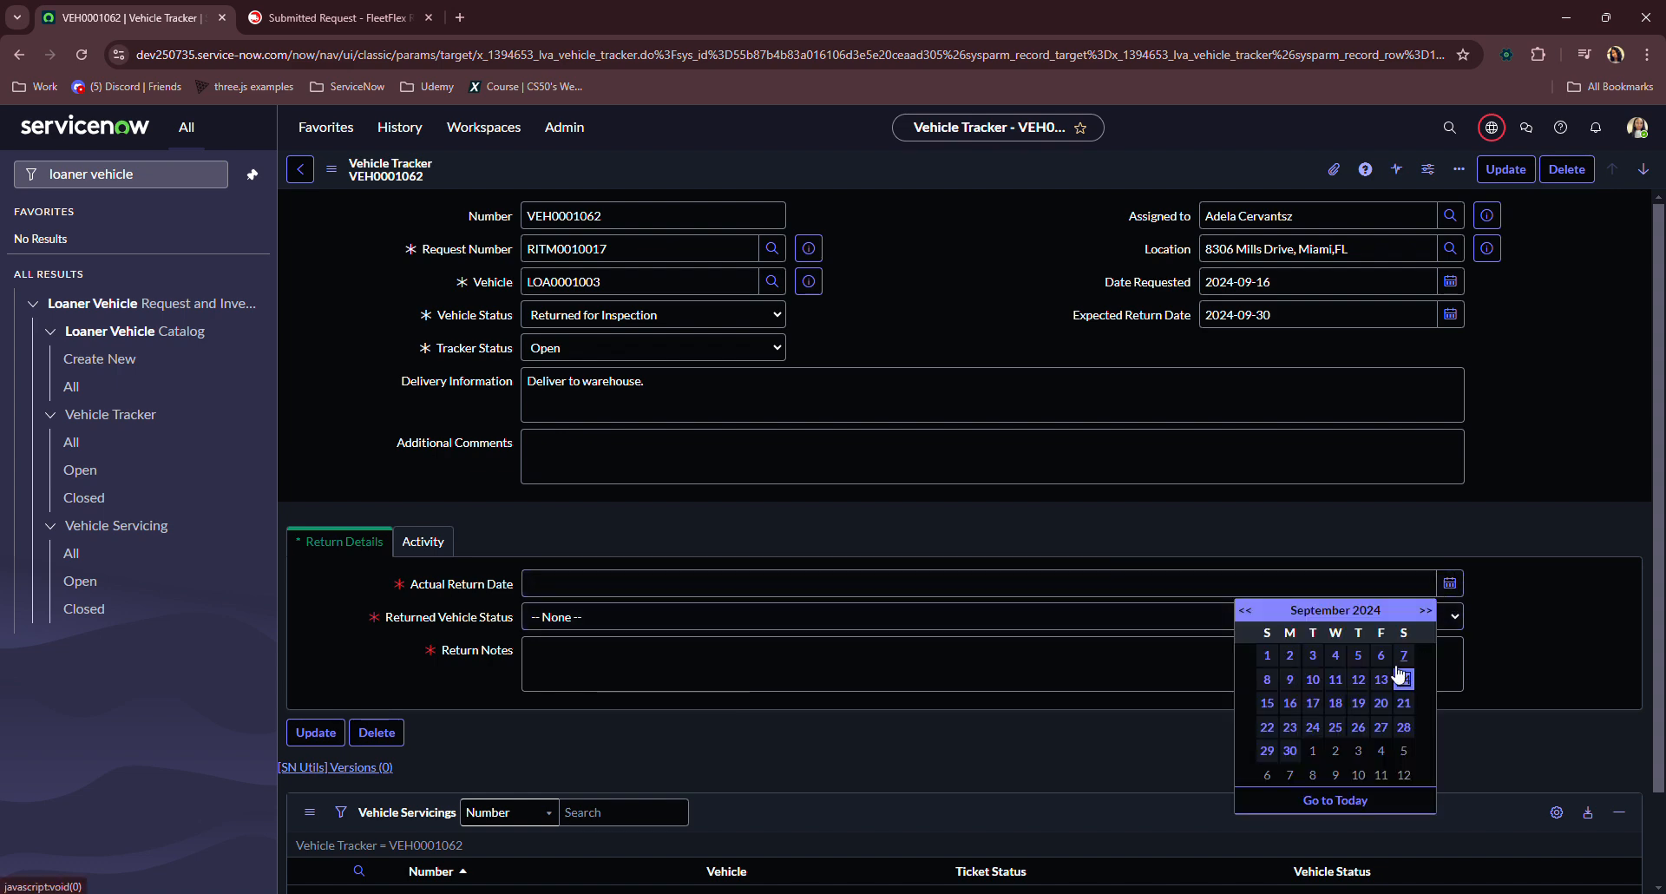
left_click(1382, 727)
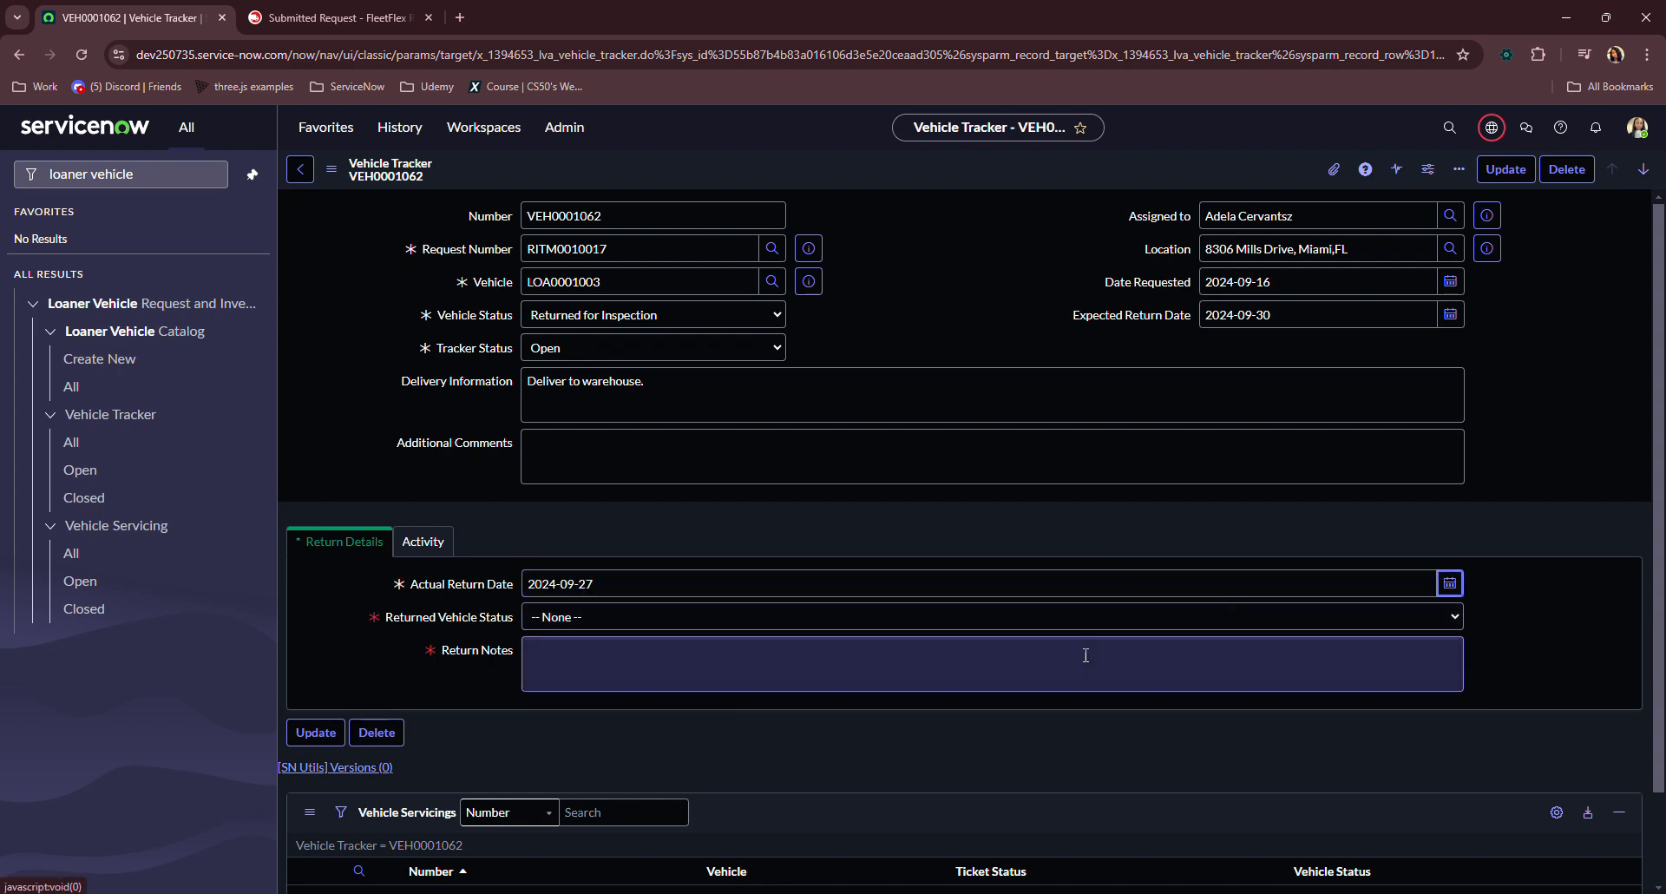
left_click(738, 621)
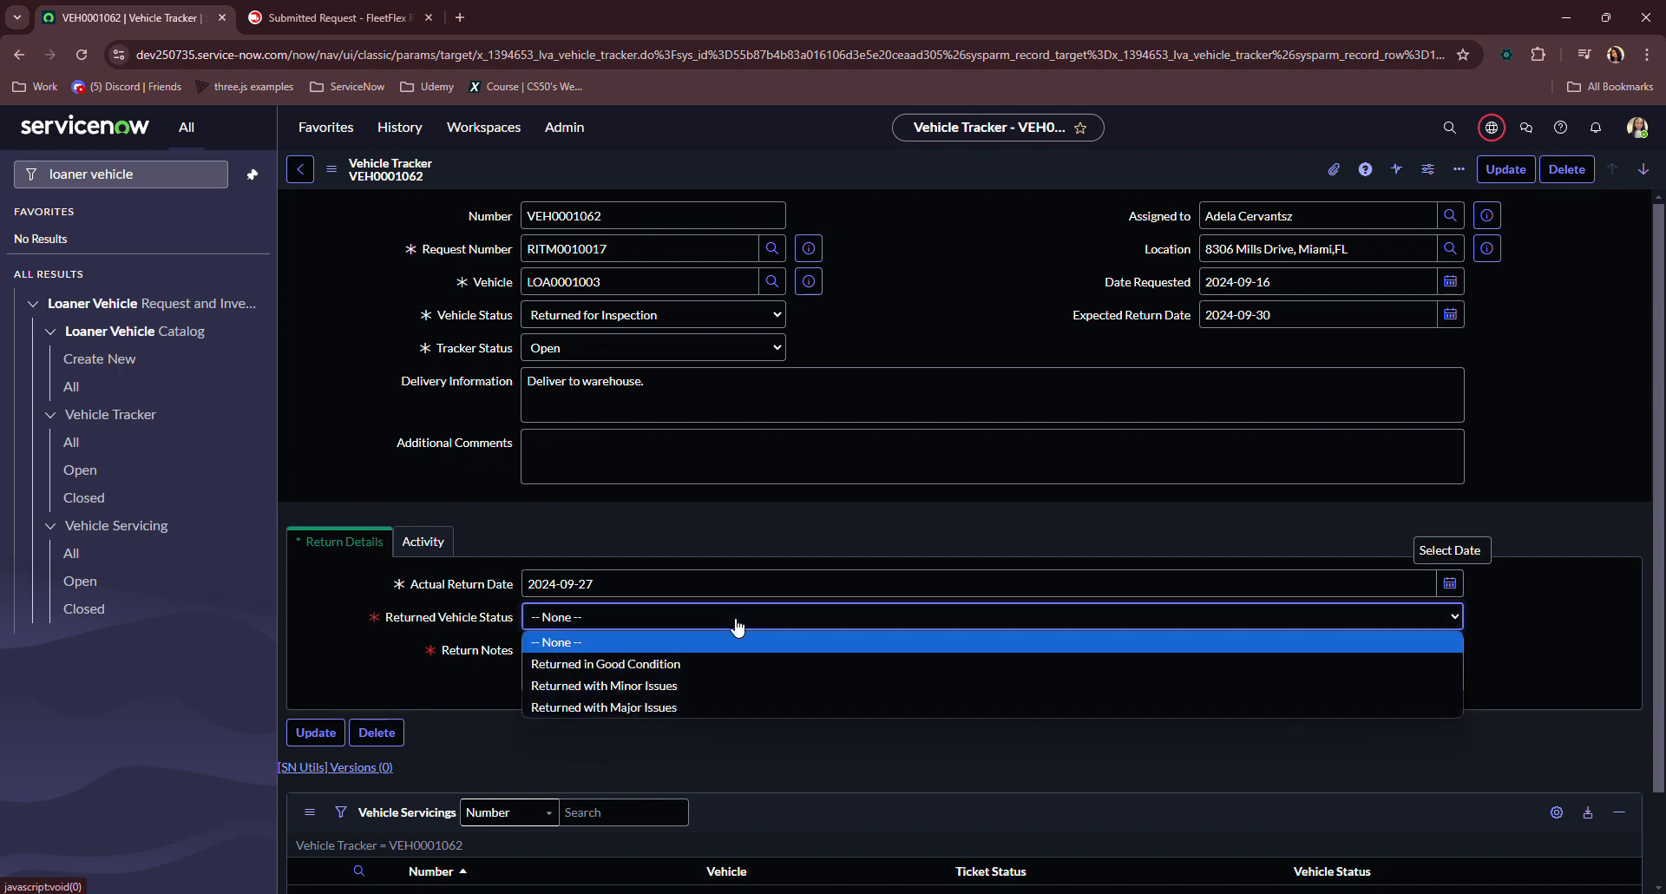
left_click(677, 662)
left_click(675, 649)
type("V")
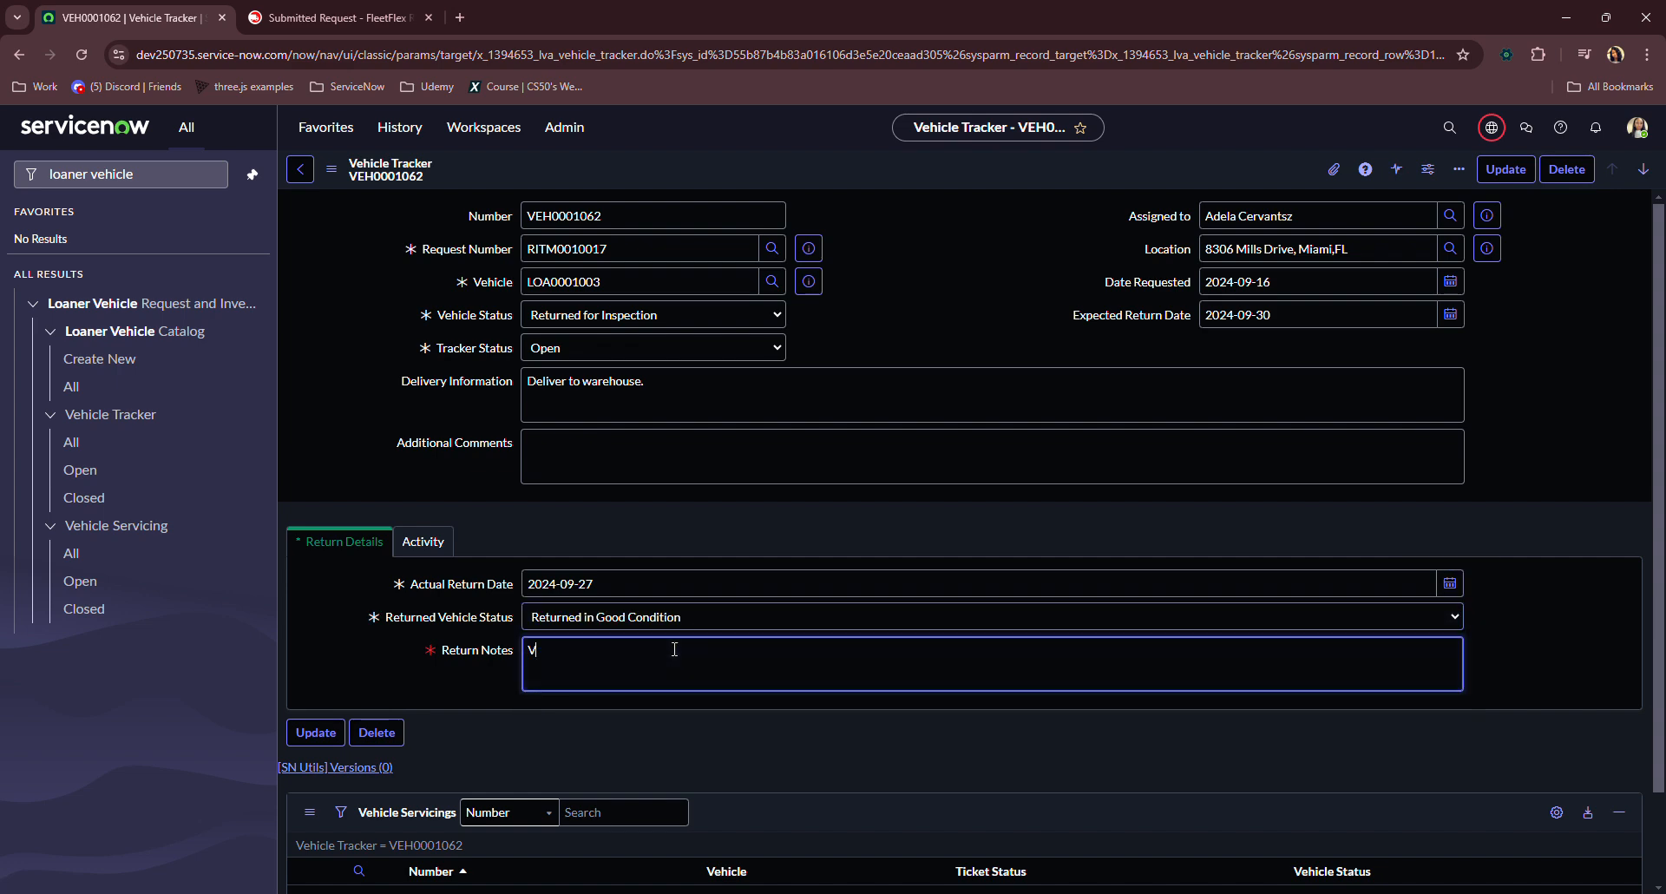
type("ehicle was inspected and is good.")
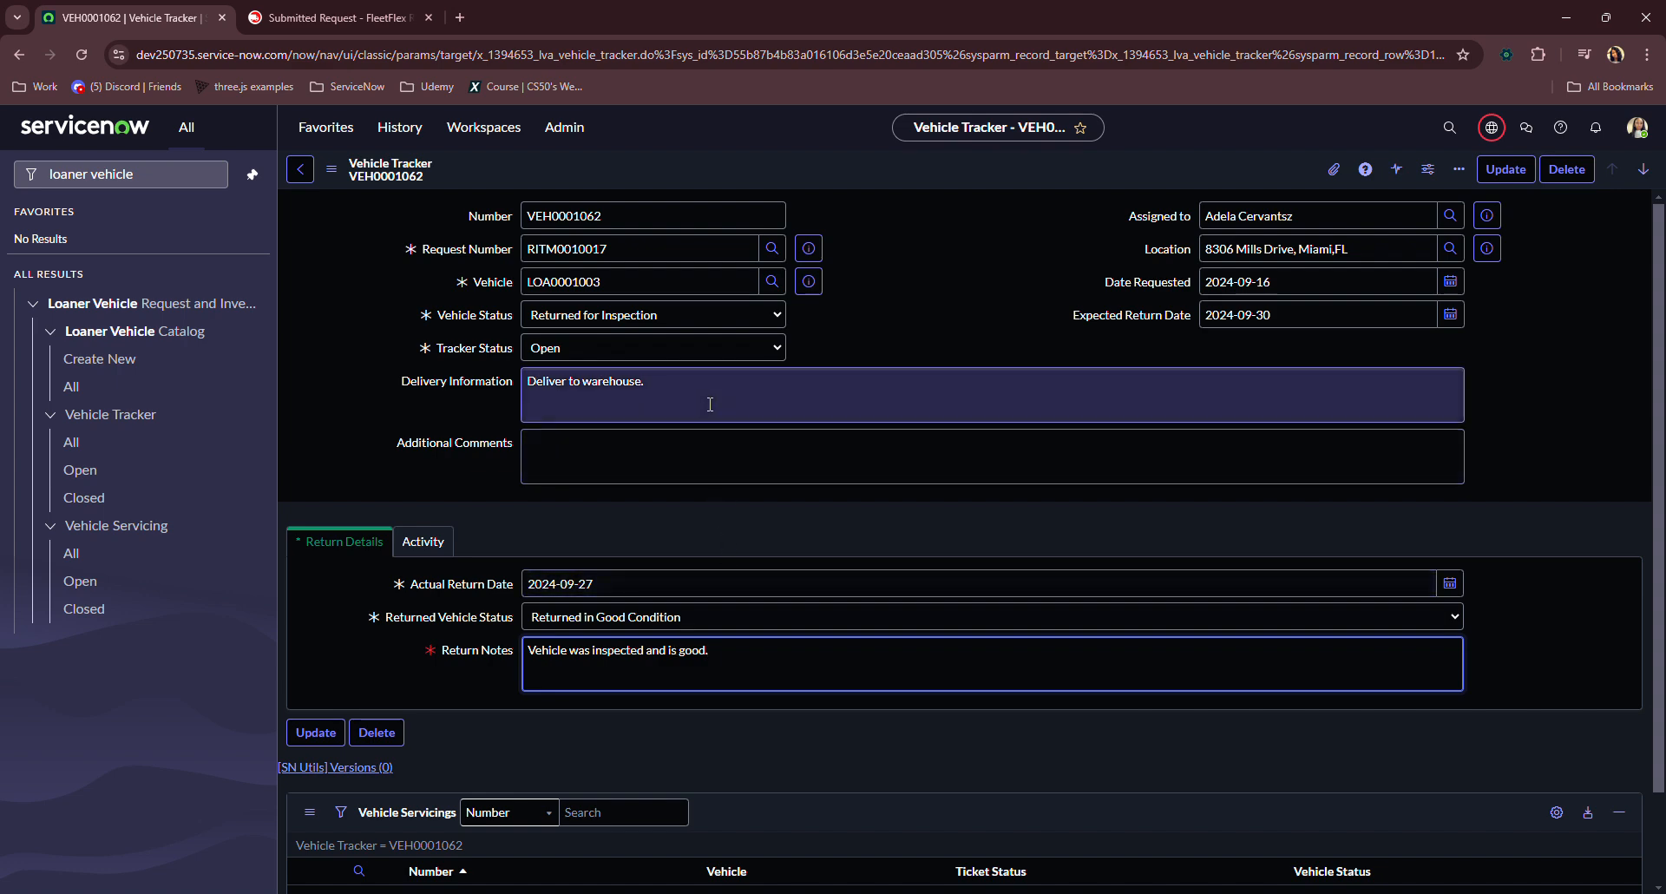
Step: Save the vehicle tracker record and return the inspected vehicle to the warehouse
right_click(995, 170)
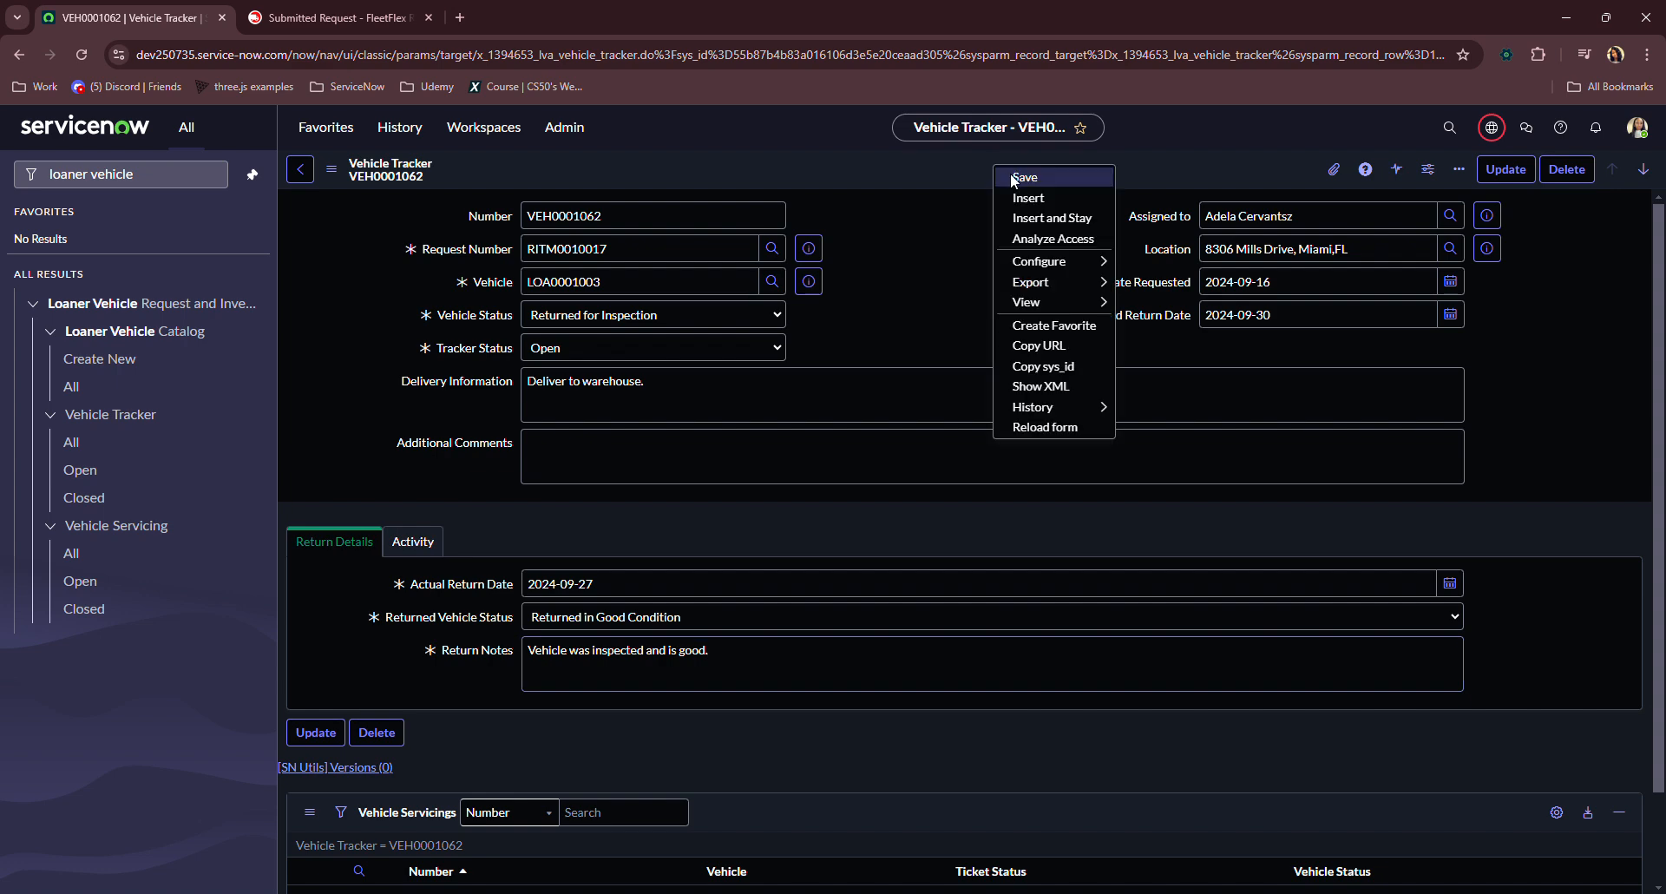
left_click(1014, 180)
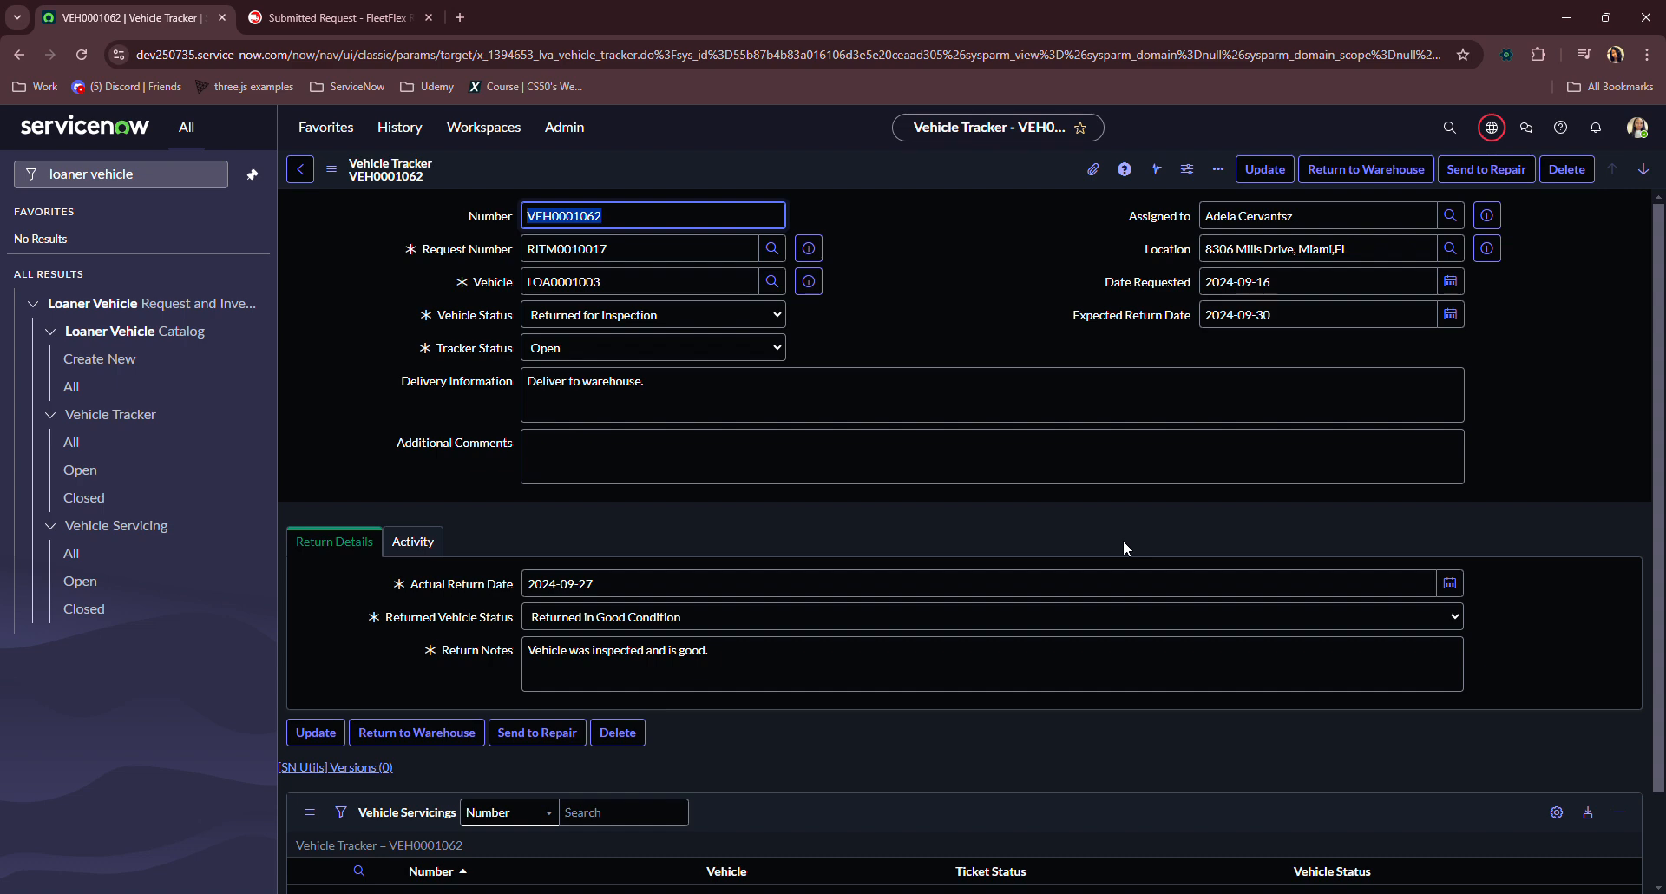
left_click(1375, 176)
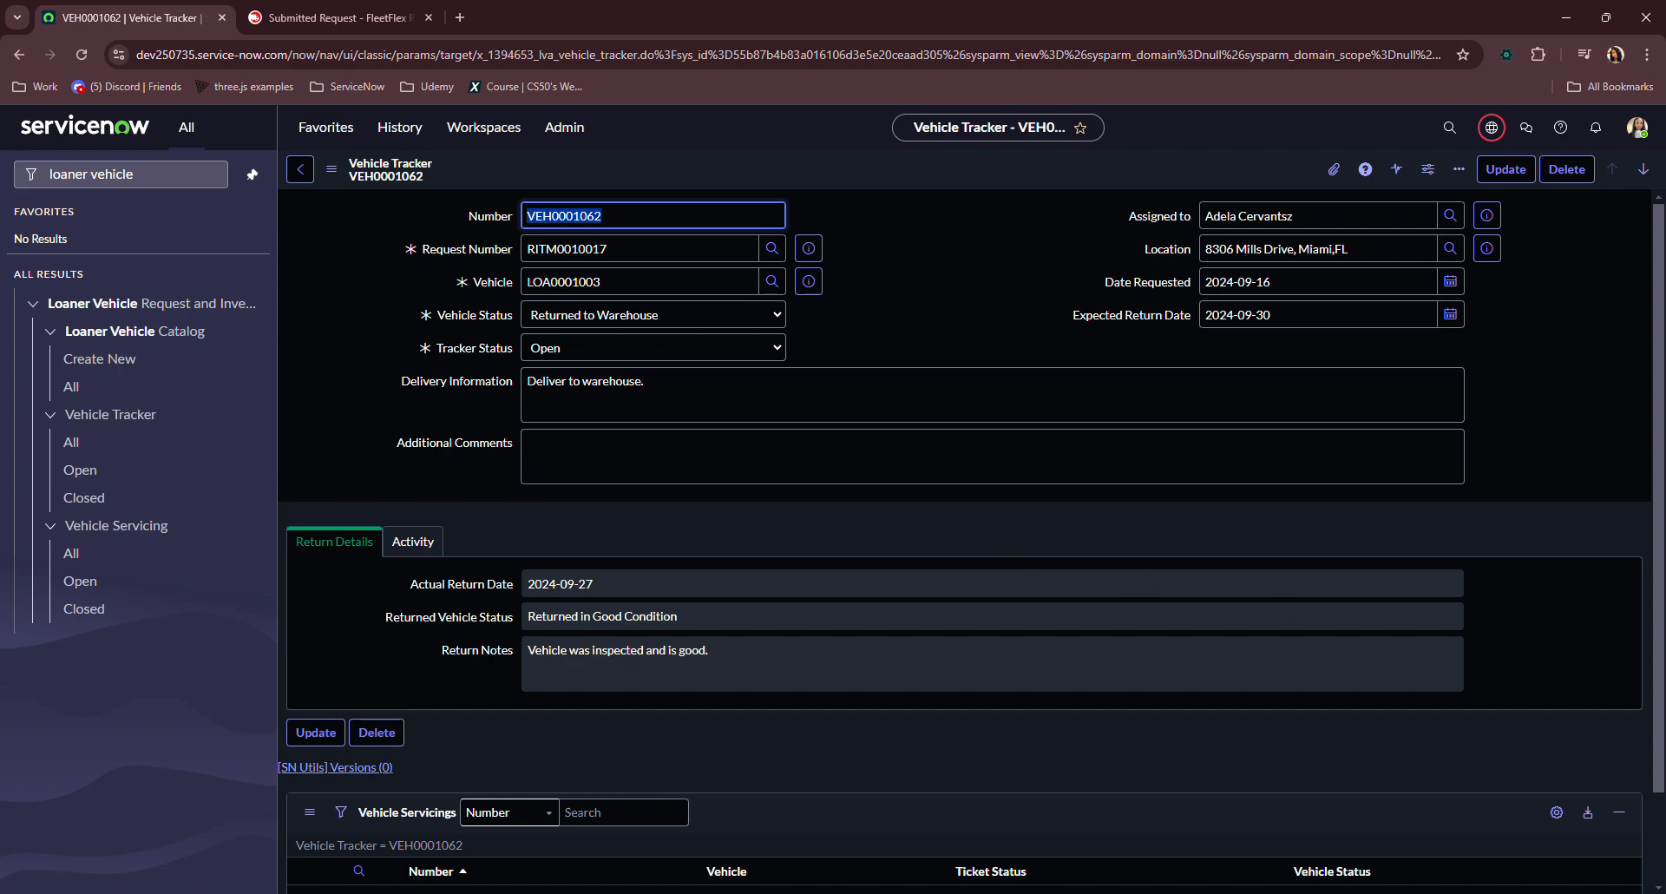
Step: Preview the tracker's vehicle record to check its availability status, and preview the linked requested item
left_click(808, 281)
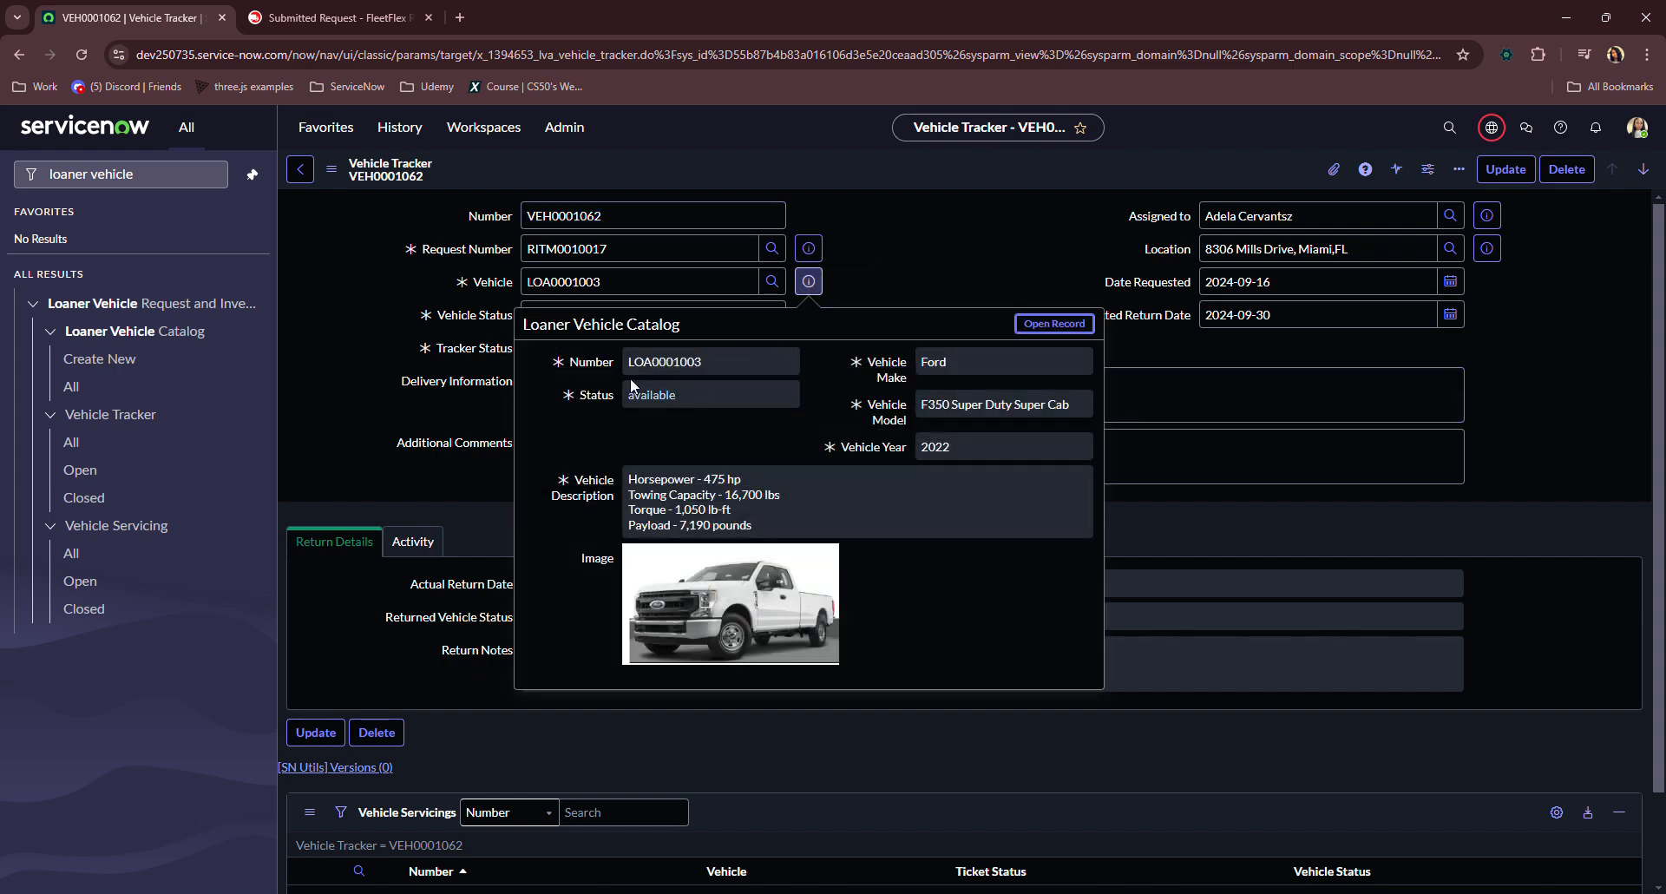
left_click(810, 250)
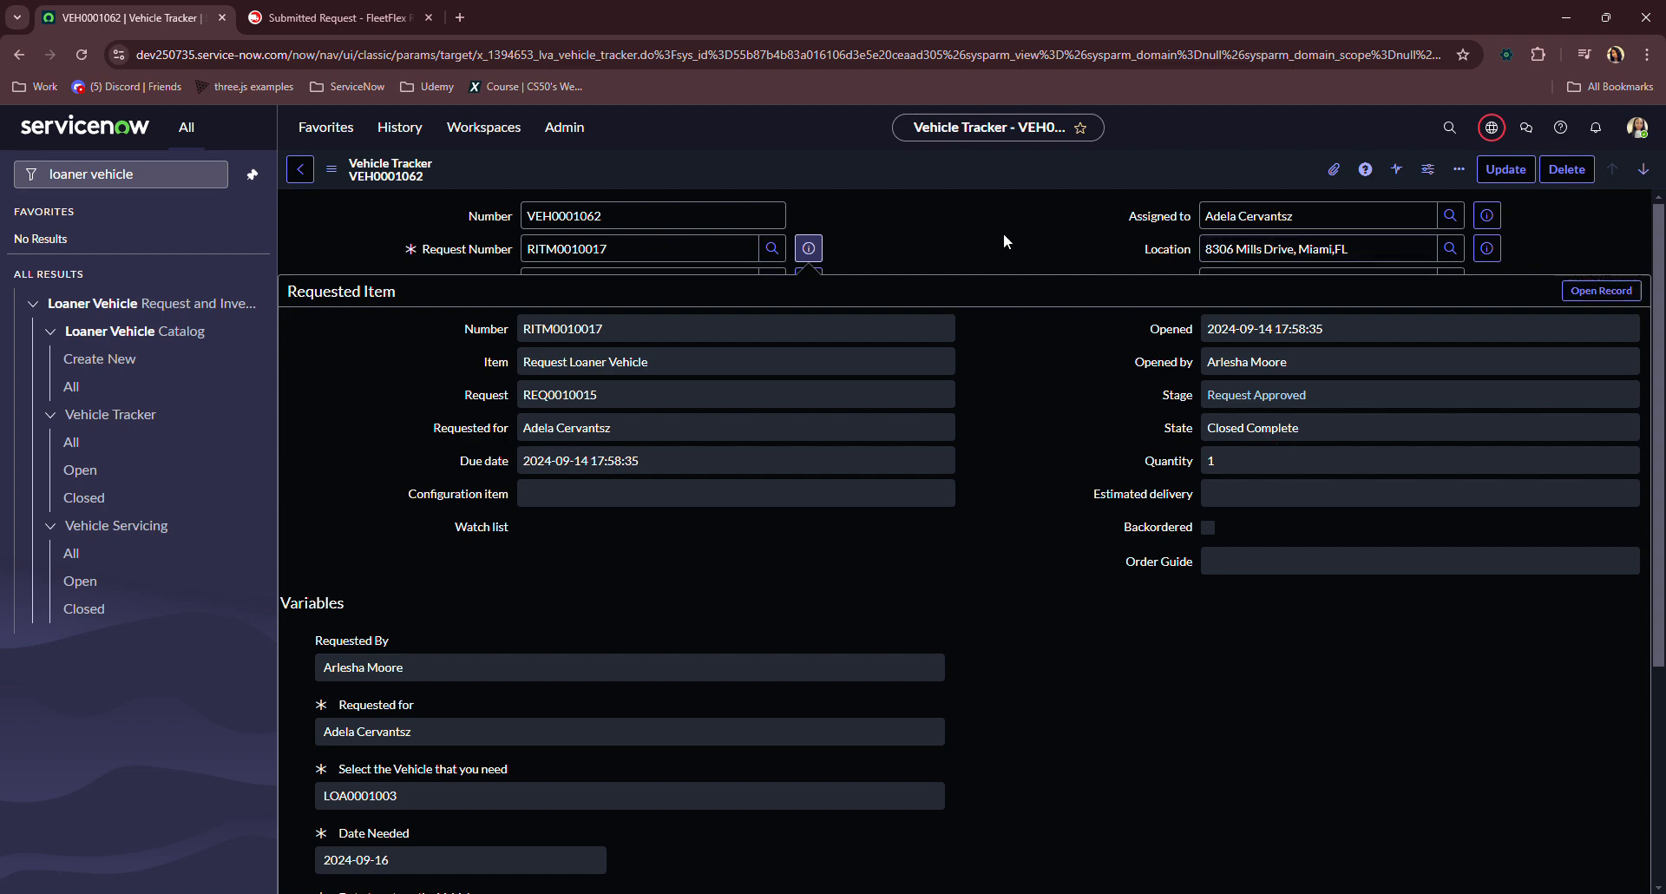
key("Escape")
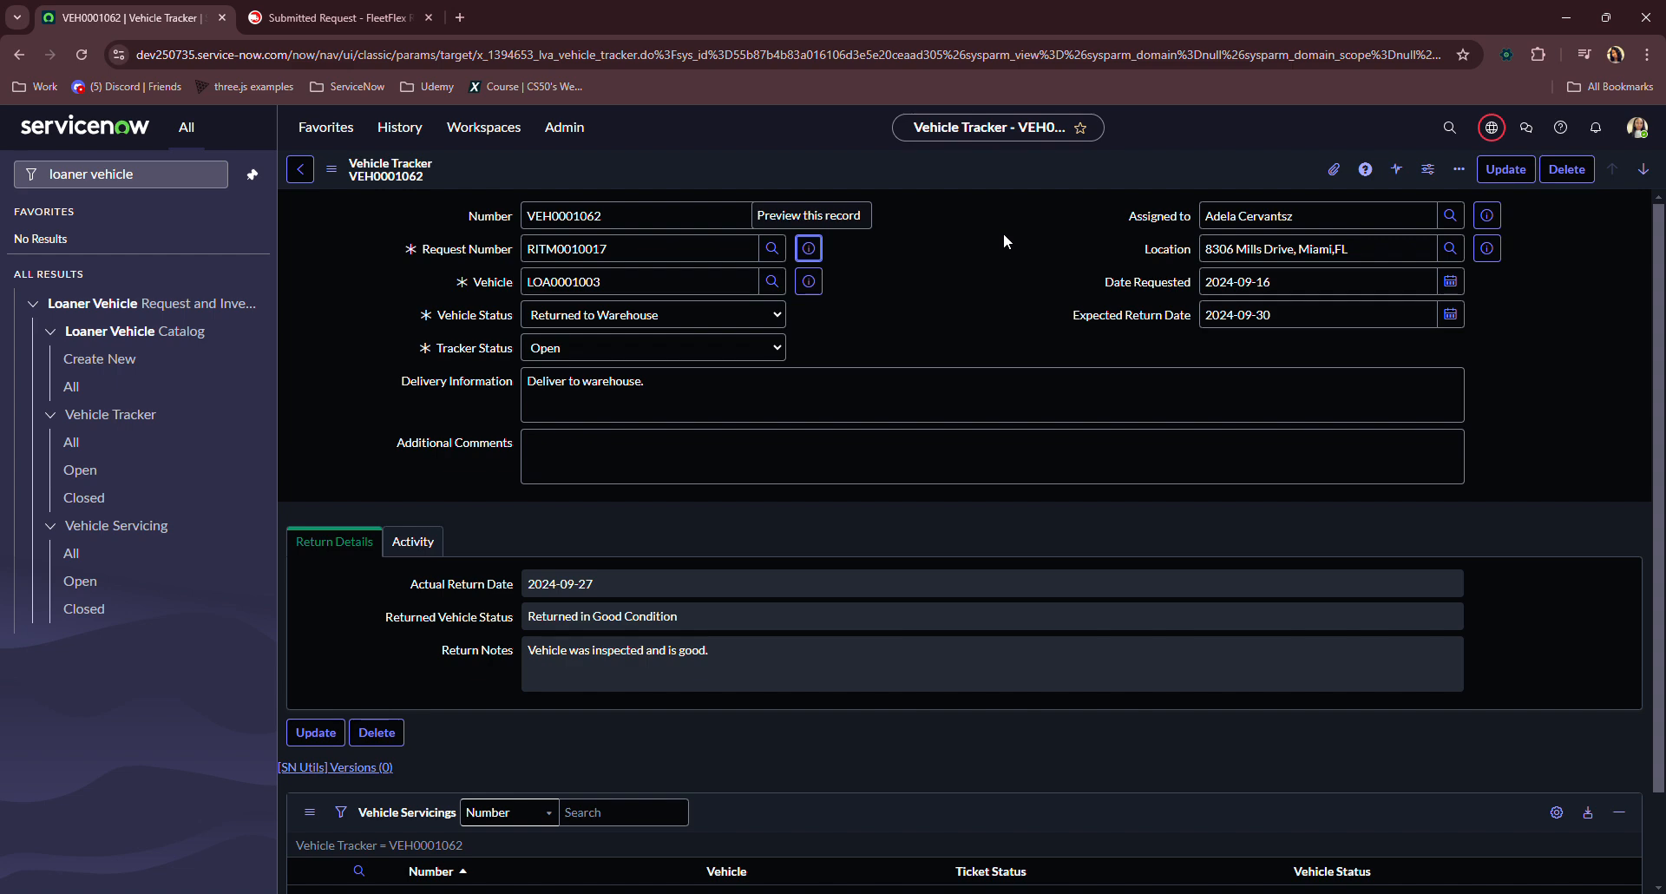